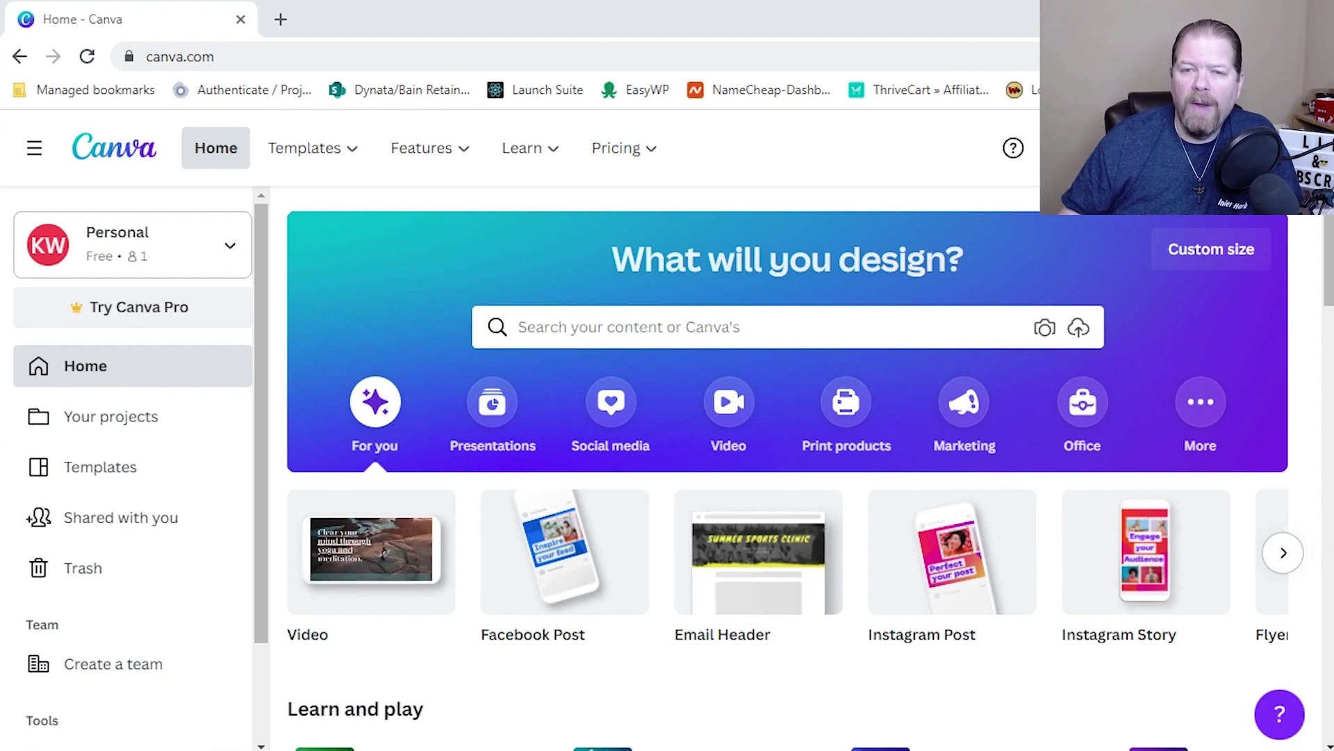
- Create a new custom-size design 8.5 in wide and 11 in high
{"action": "left_click", "coordinate": [1212, 266]}
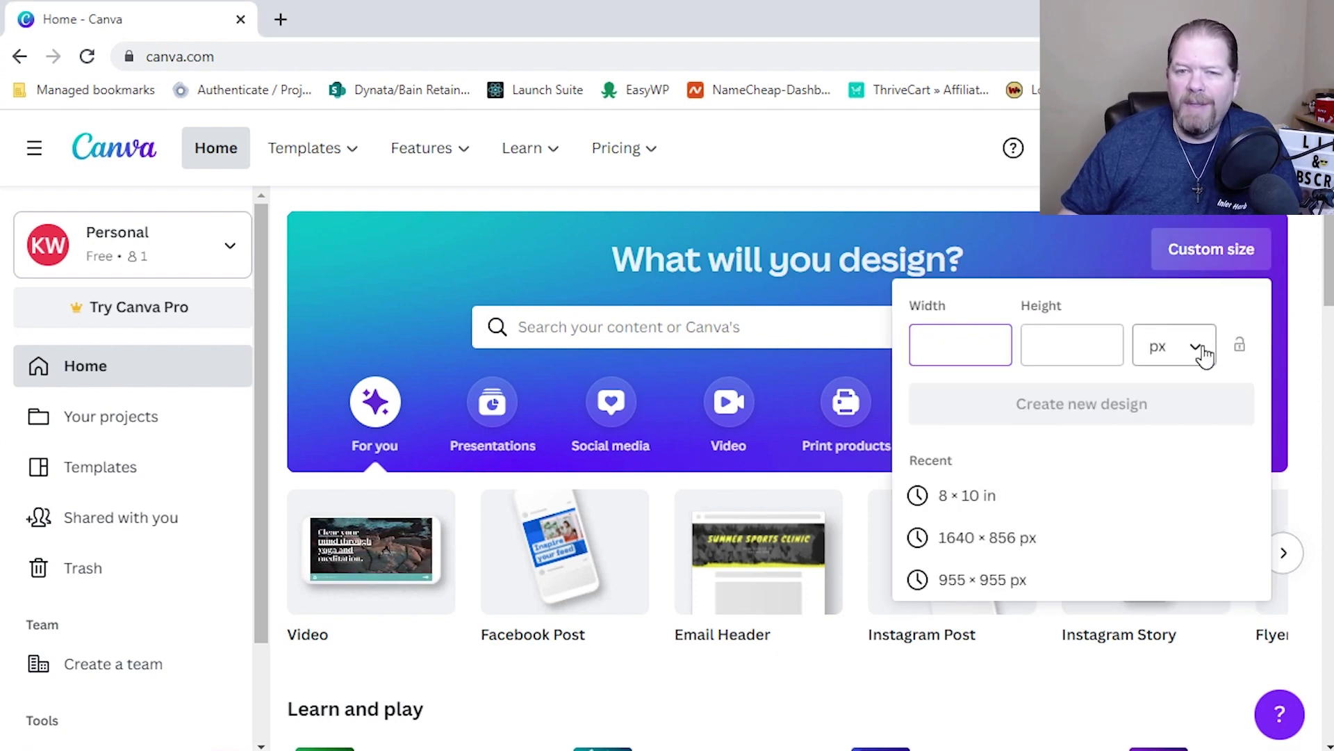
{"action": "left_click", "coordinate": [1199, 354]}
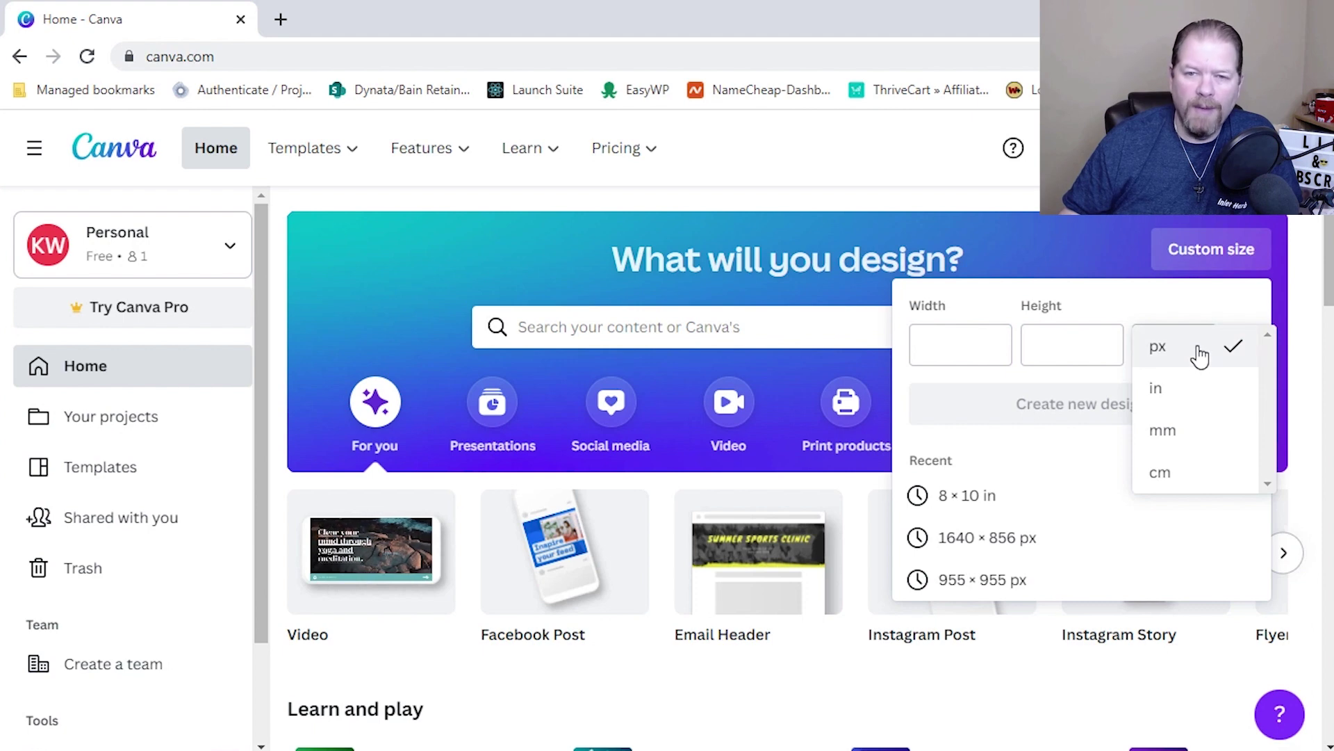
{"action": "left_click", "coordinate": [1186, 390]}
{"action": "left_click", "coordinate": [984, 353]}
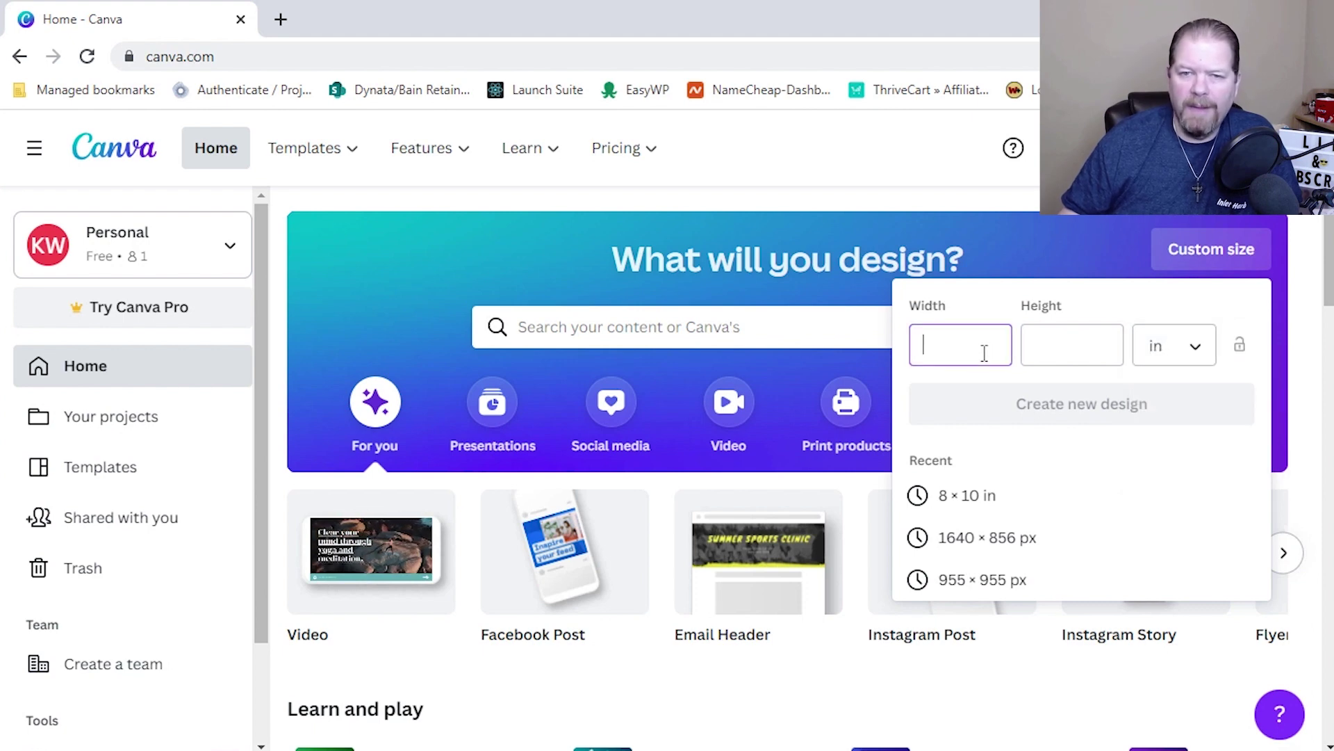
{"action": "type", "text": "8.5"}
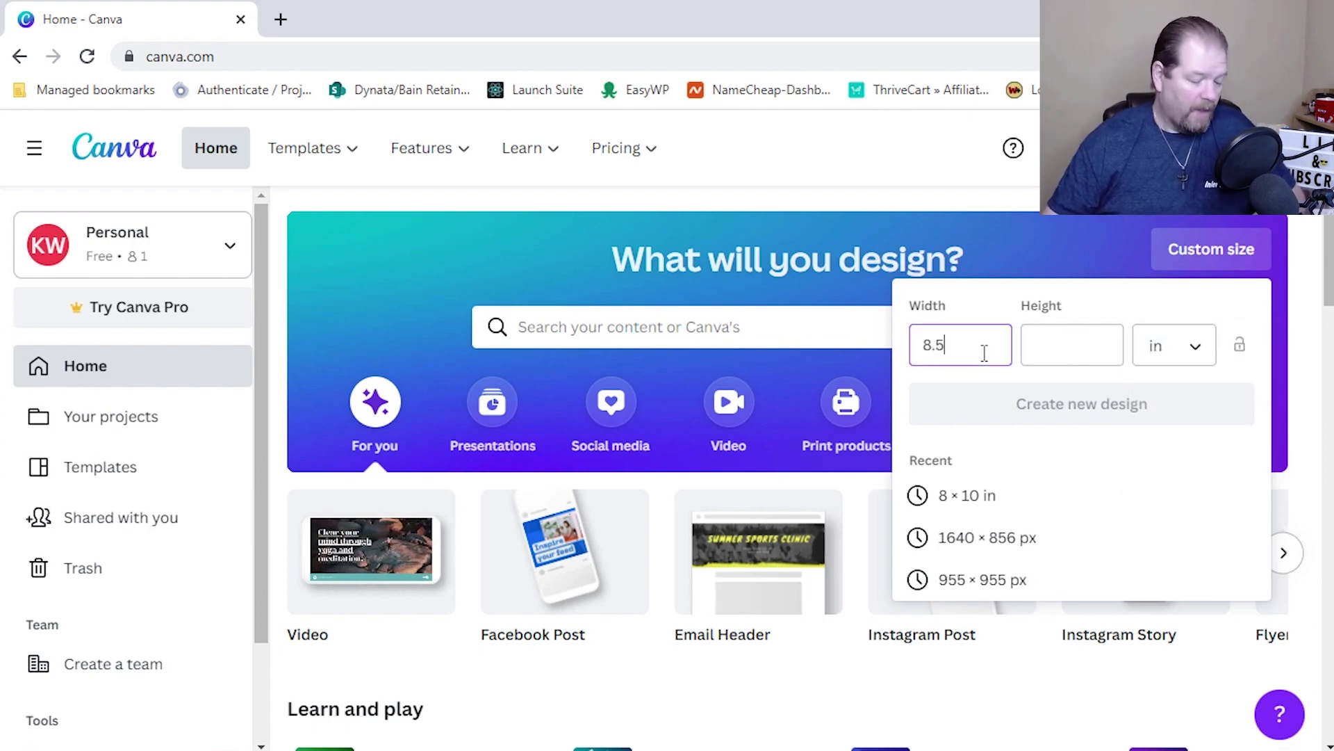
{"action": "key", "text": "Tab"}
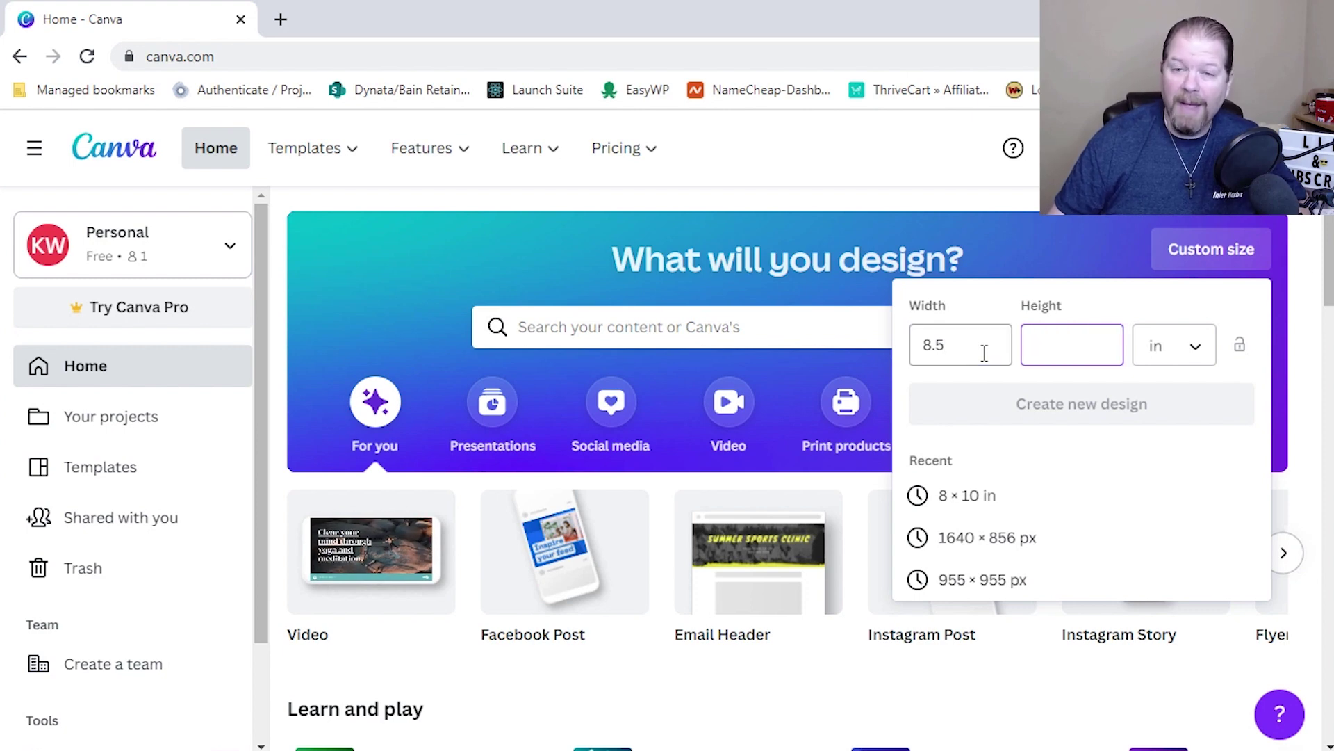
{"action": "type", "text": "11"}
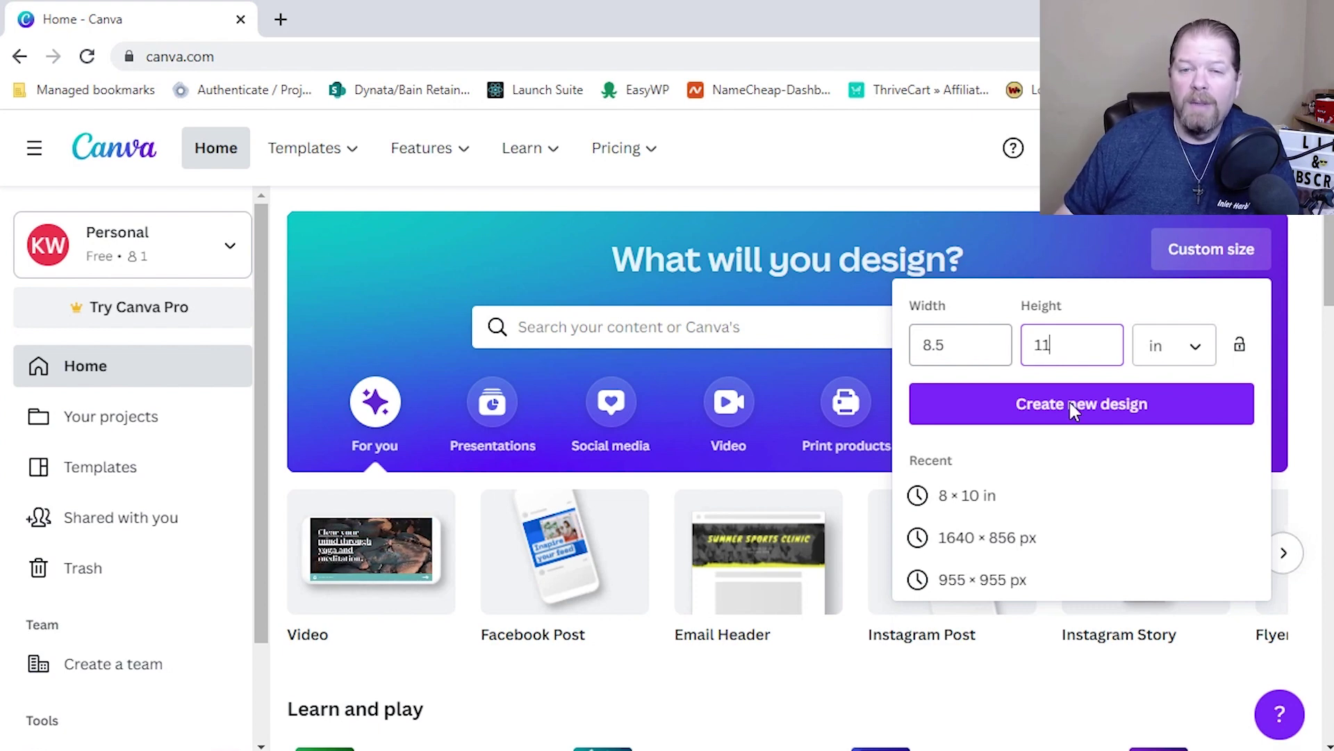
{"action": "left_click", "coordinate": [1103, 432]}
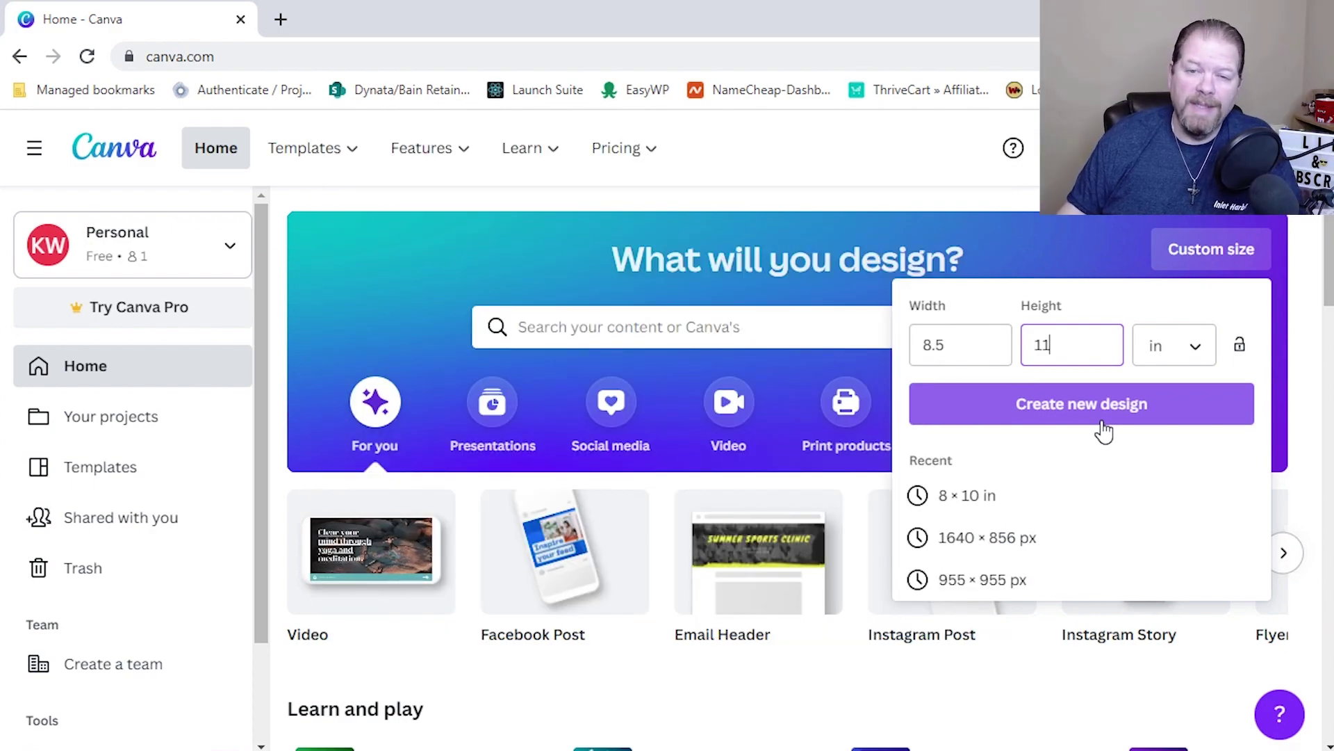
{"action": "left_click", "coordinate": [1104, 430]}
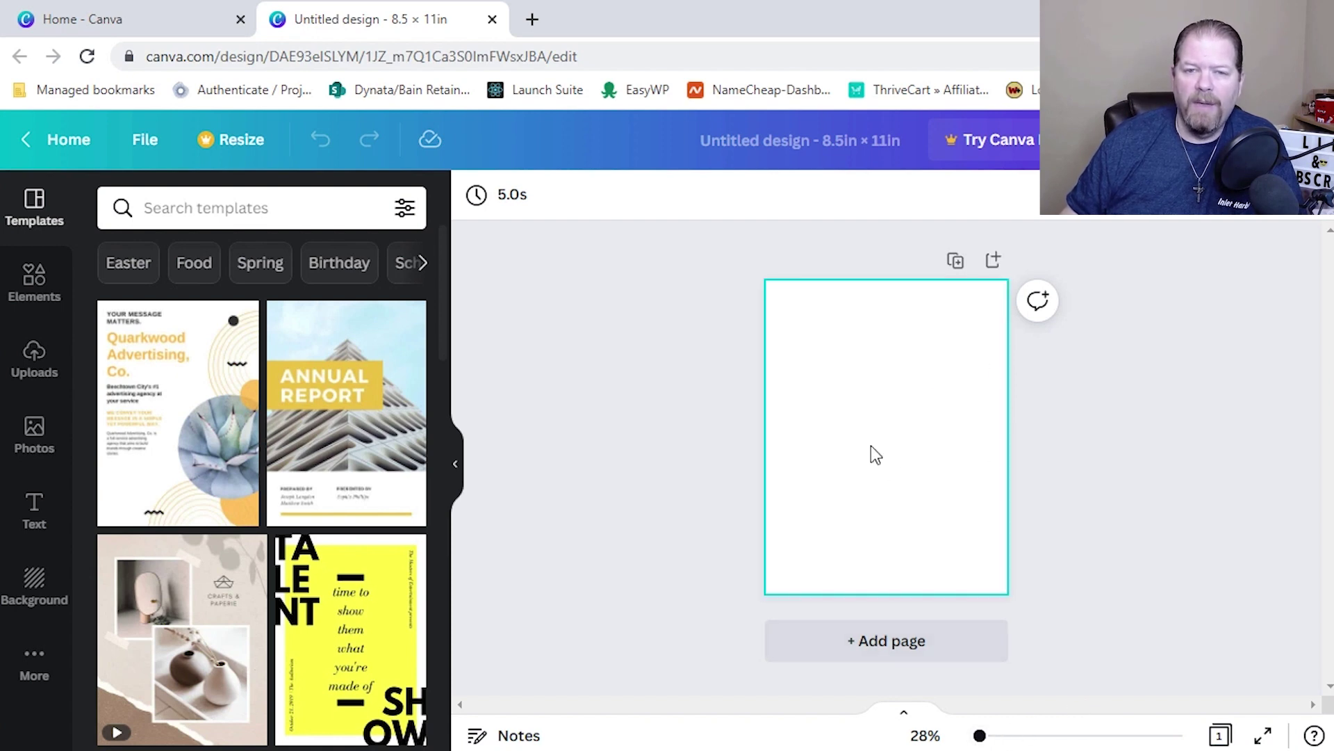
{"action": "left_click_drag", "start_coordinate": [980, 737], "coordinate": [984, 737]}
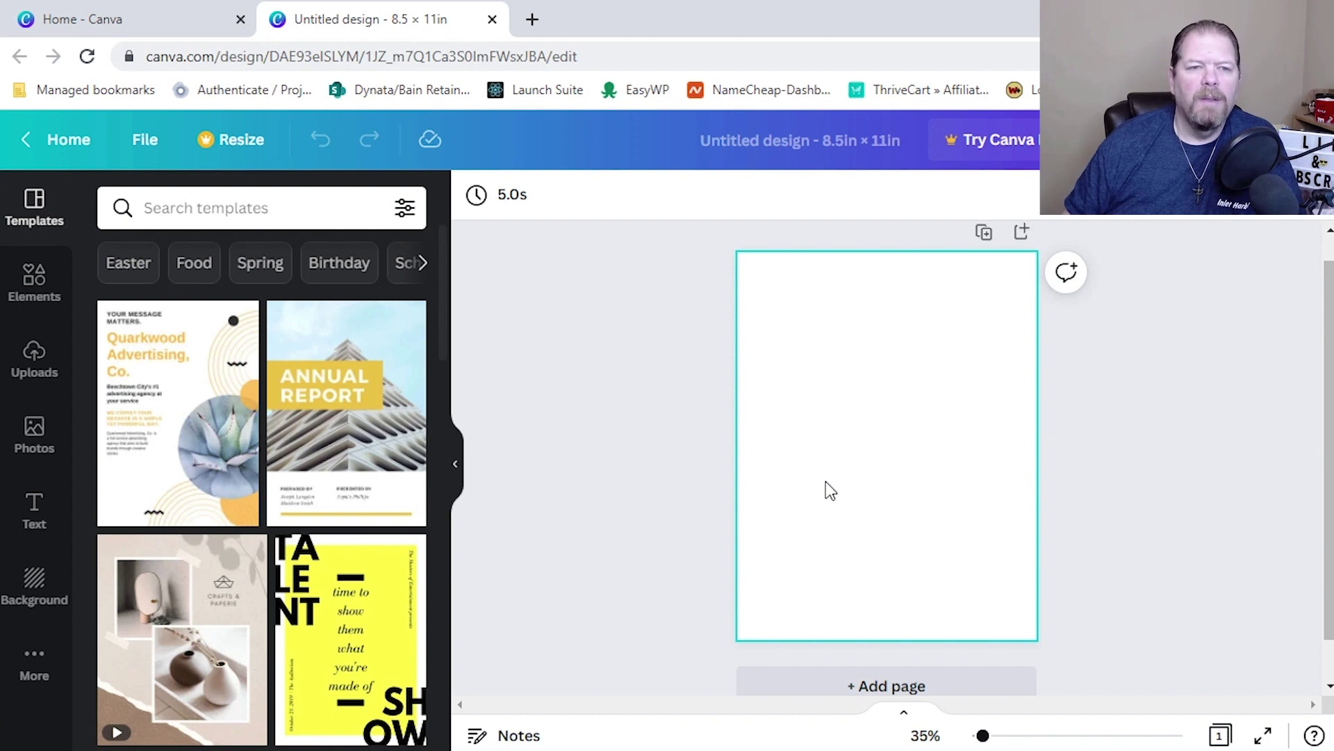
{"action": "left_click", "coordinate": [251, 458]}
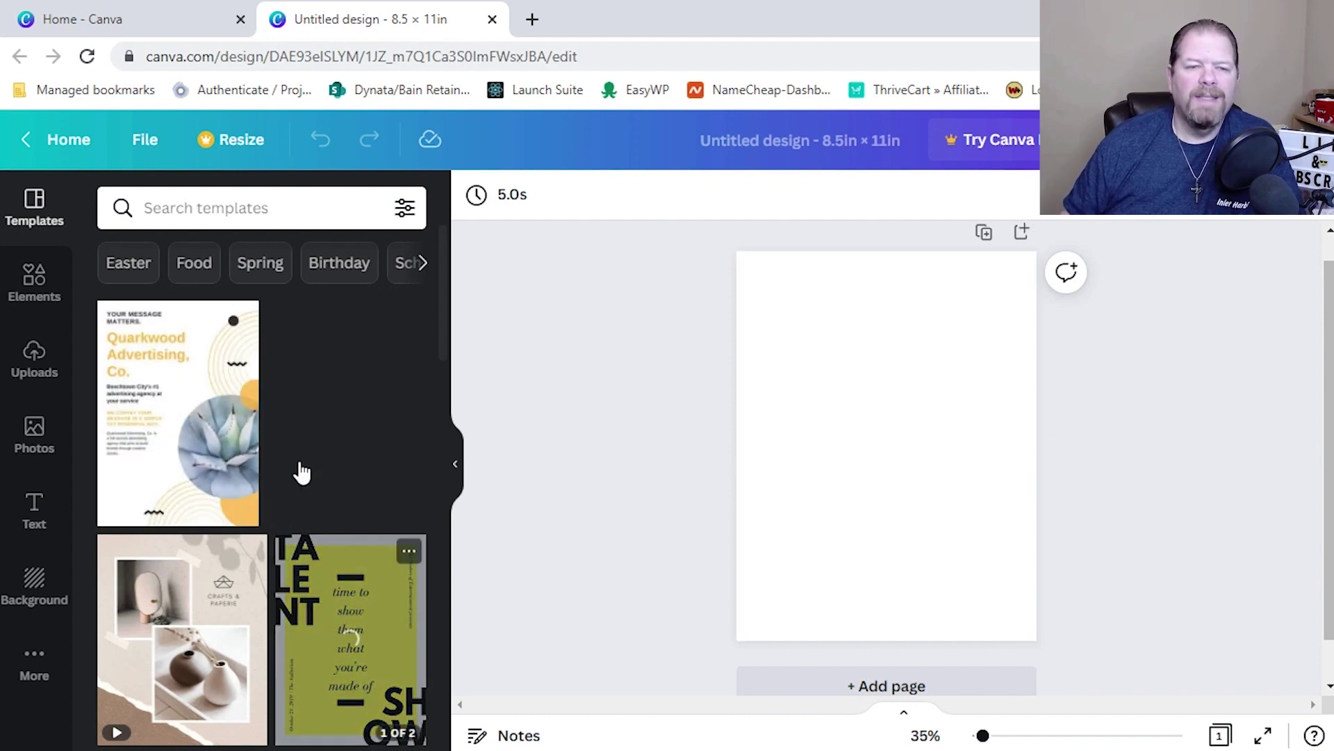
{"action": "scroll", "coordinate": [359, 515], "scroll_direction": "down", "scroll_amount": 8}
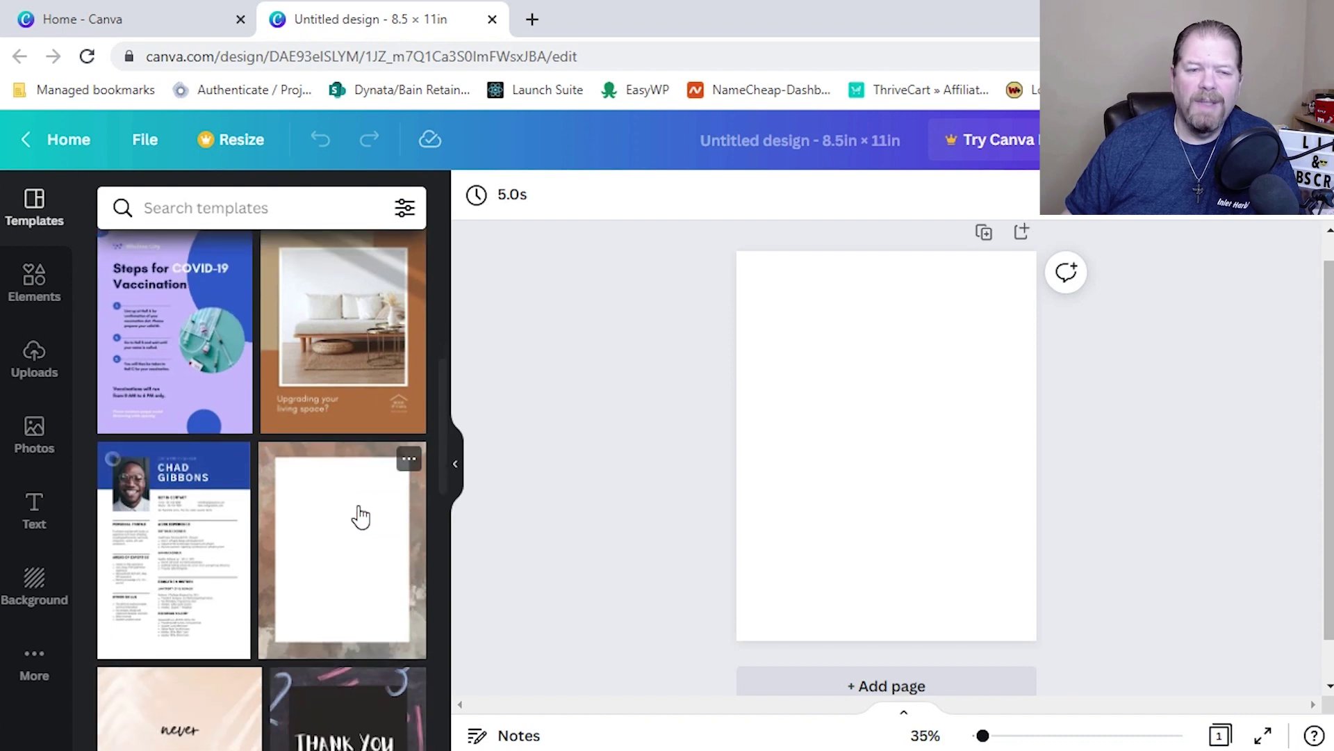
{"action": "scroll", "coordinate": [359, 515], "scroll_direction": "up", "scroll_amount": 10}
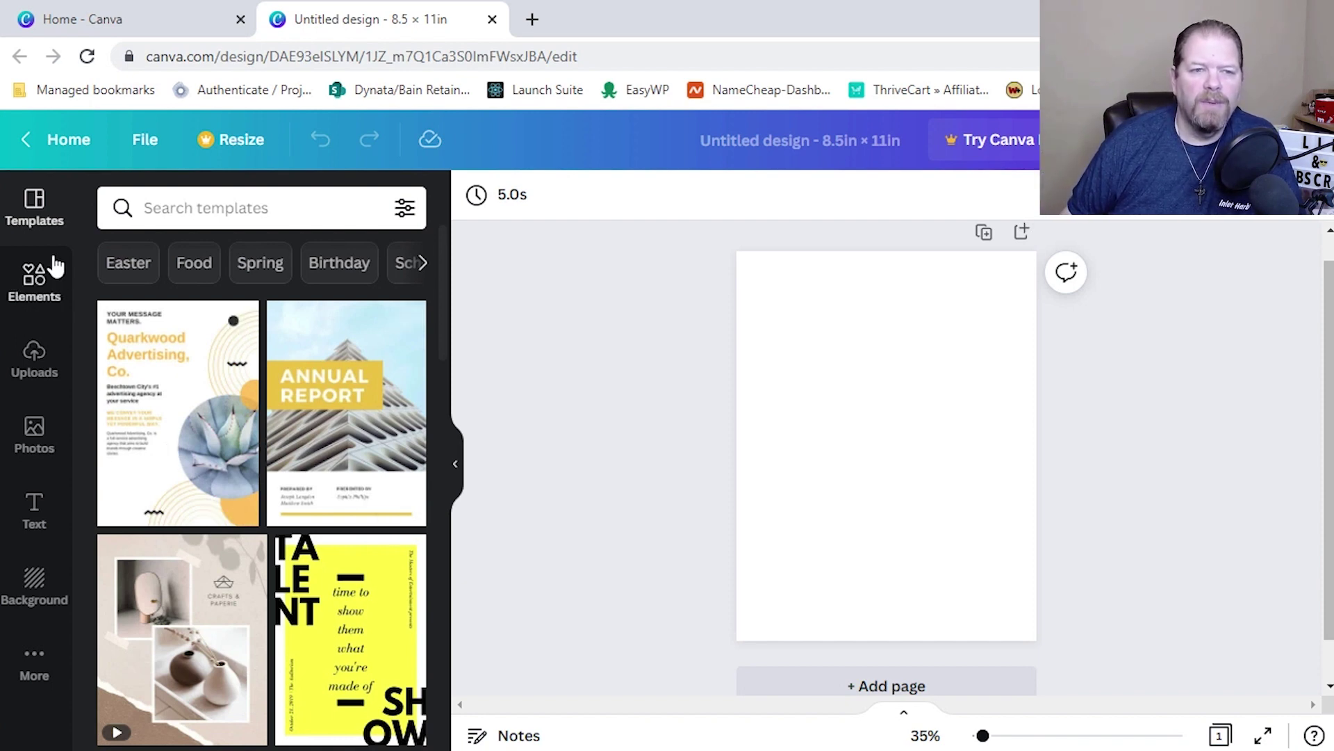
- Add a square shape and stretch it into a centred rectangle covering the page except for a narrow, even white margin
{"action": "left_click", "coordinate": [27, 292]}
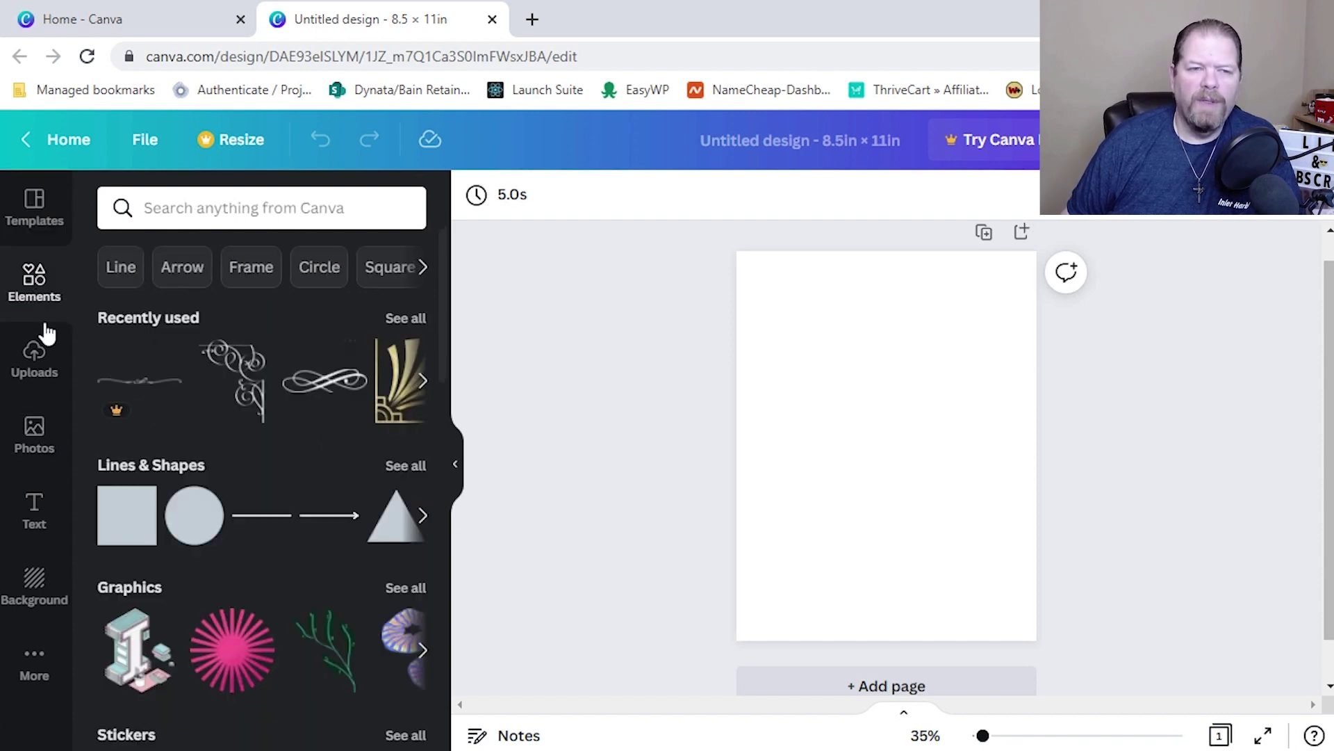
{"action": "left_click", "coordinate": [139, 530]}
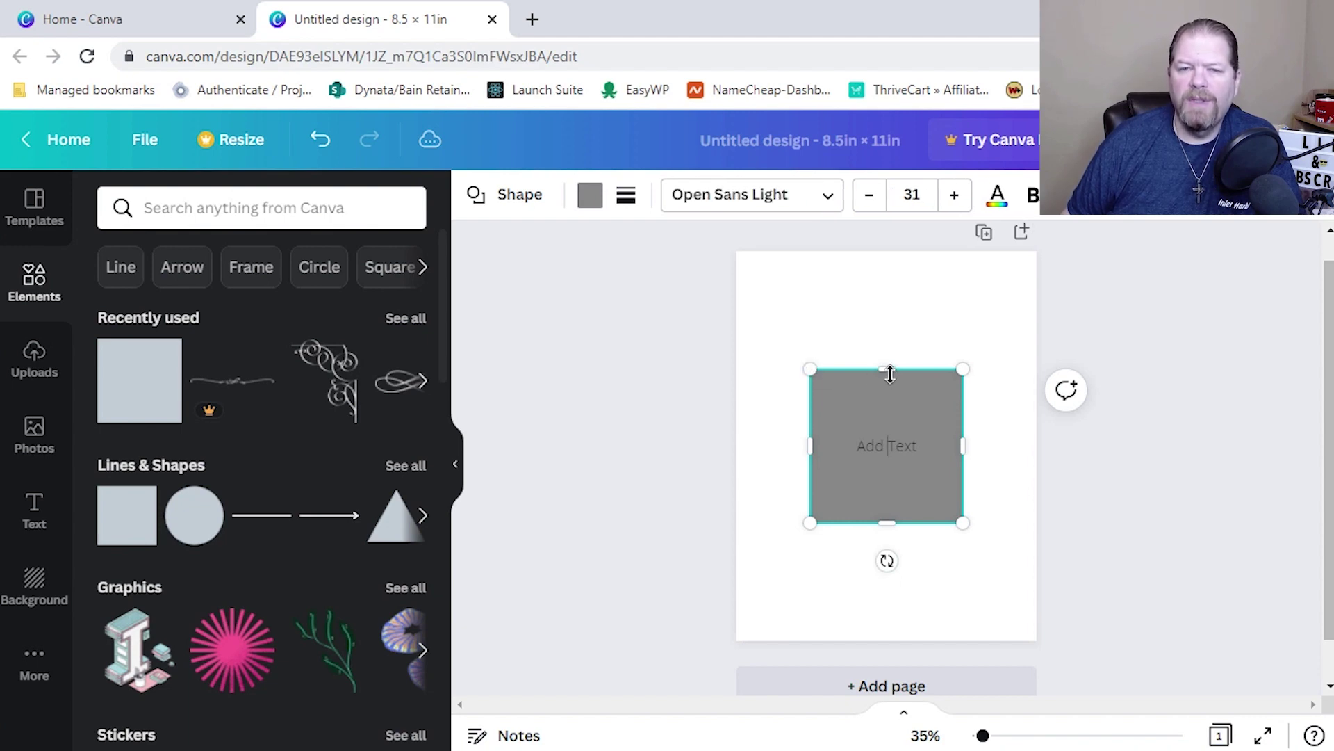
{"action": "left_click_drag", "start_coordinate": [890, 374], "coordinate": [884, 301]}
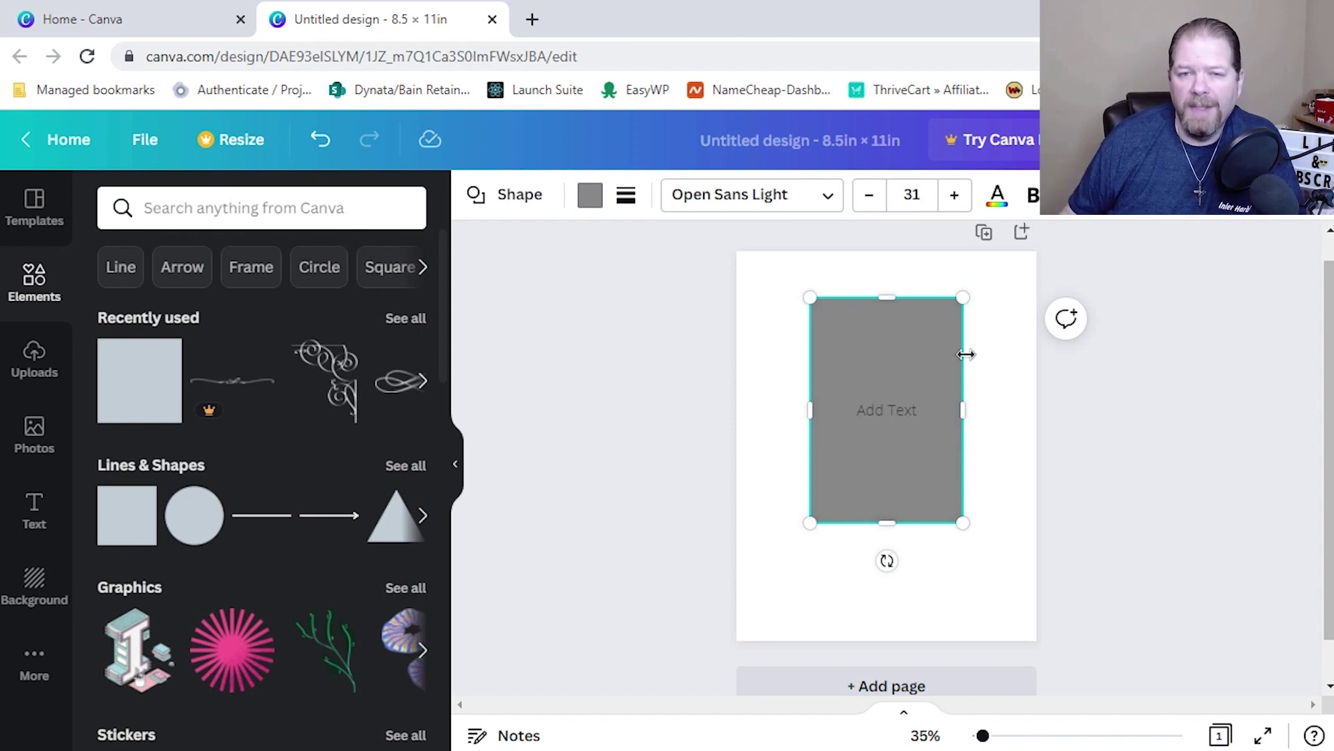
{"action": "left_click_drag", "start_coordinate": [962, 410], "coordinate": [991, 410]}
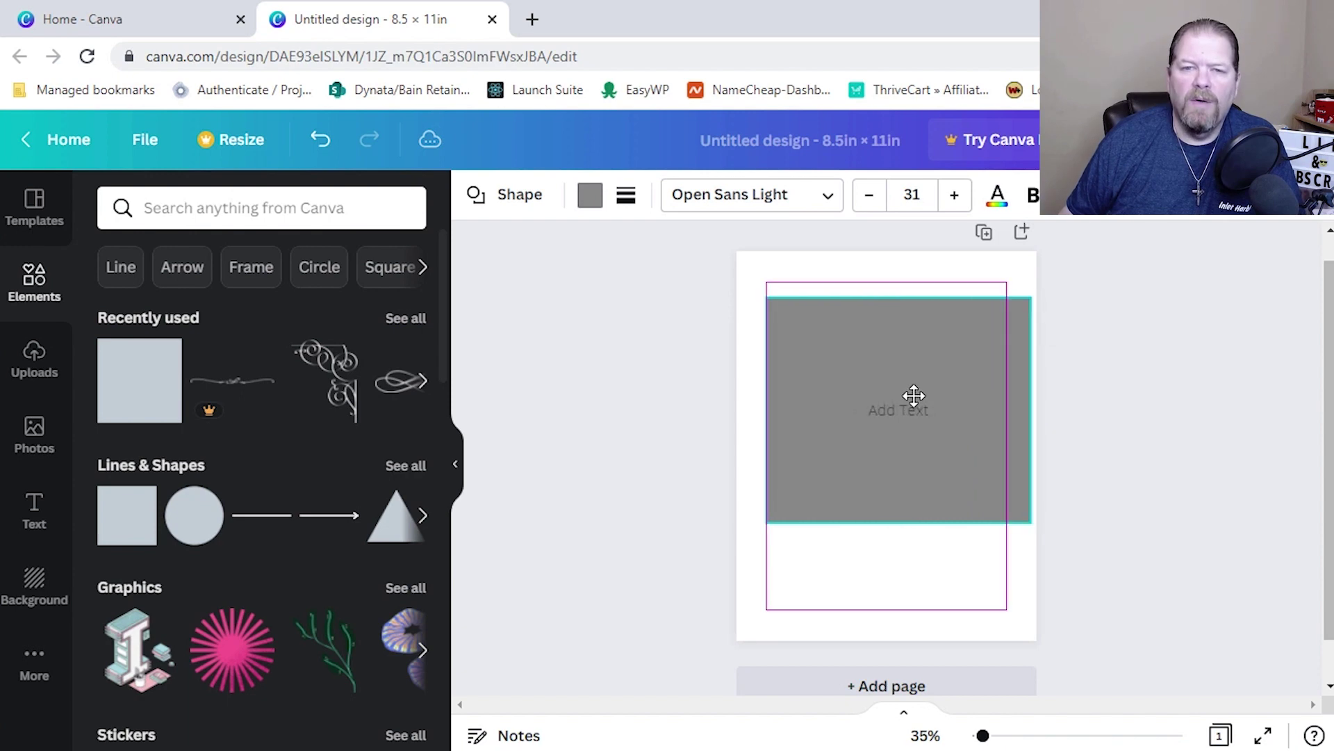
{"action": "left_click_drag", "start_coordinate": [914, 396], "coordinate": [909, 395]}
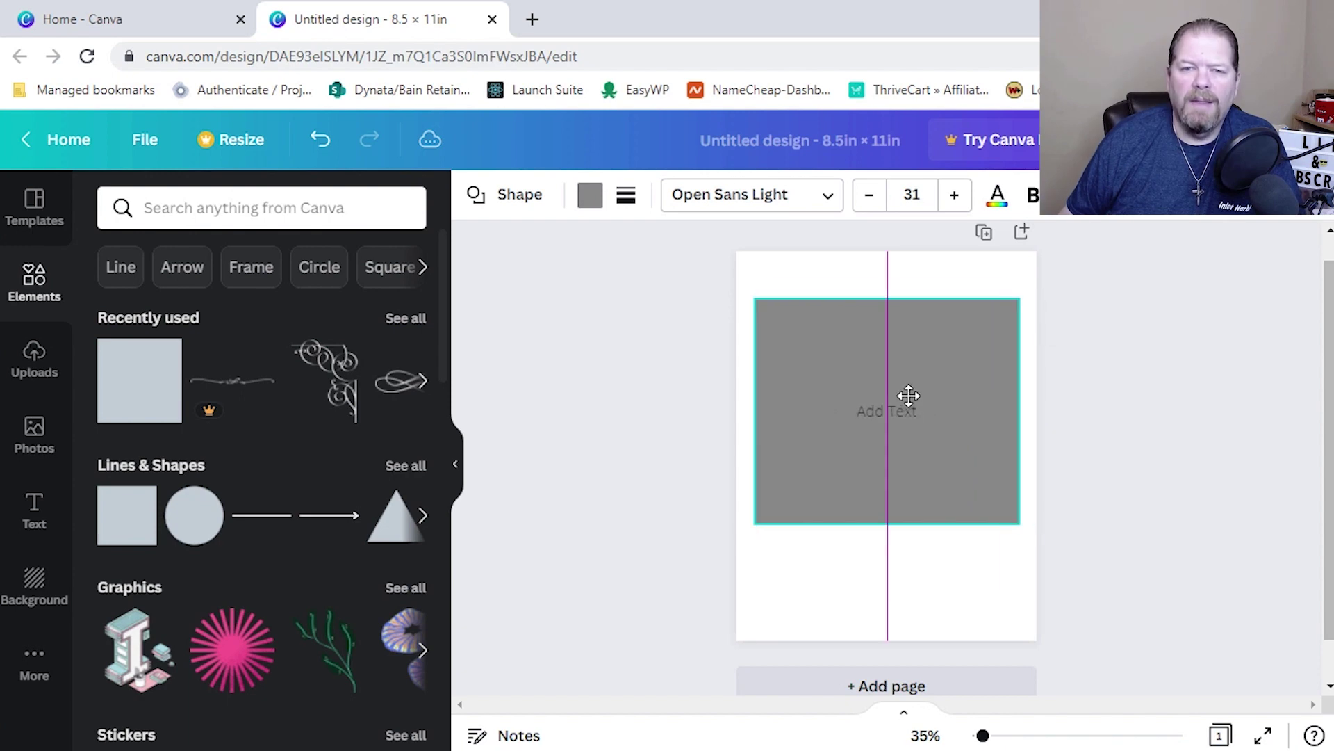
{"action": "left_click_drag", "start_coordinate": [909, 396], "coordinate": [909, 396]}
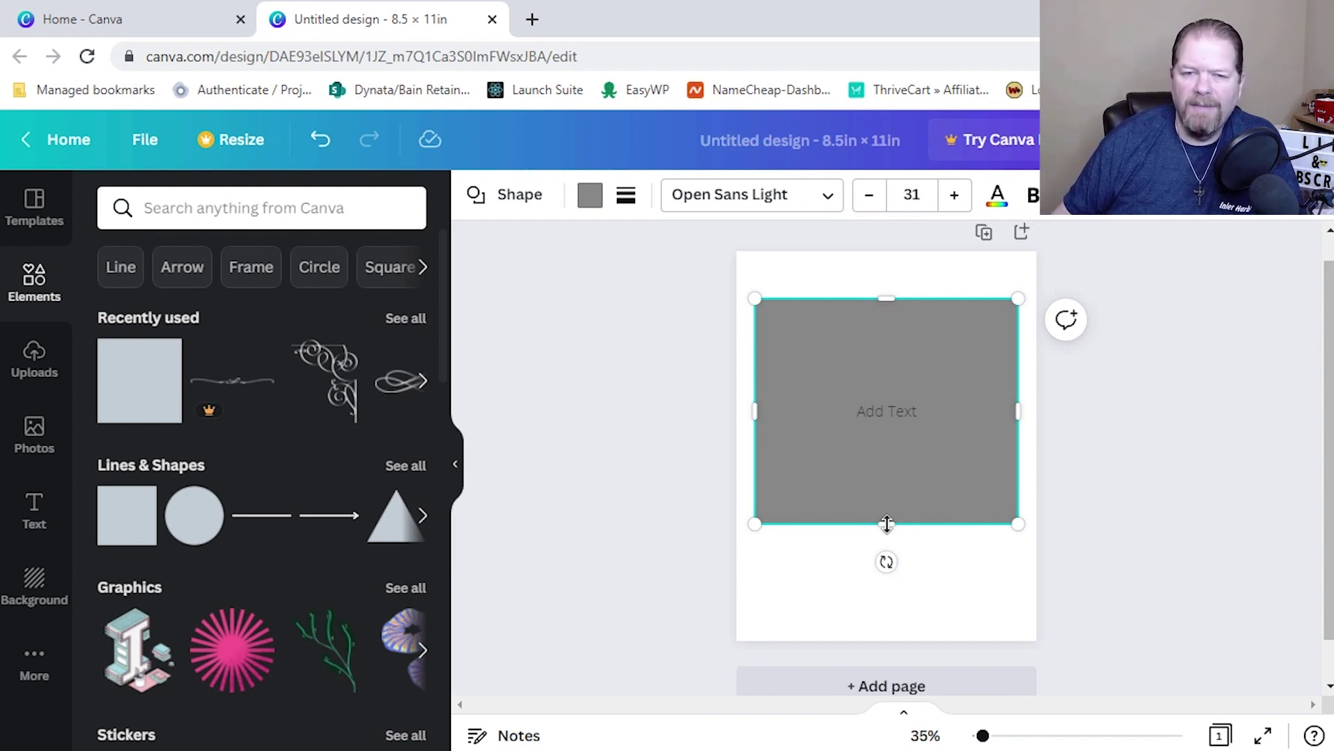
{"action": "left_click_drag", "start_coordinate": [887, 523], "coordinate": [888, 640]}
{"action": "left_click_drag", "start_coordinate": [916, 436], "coordinate": [915, 423]}
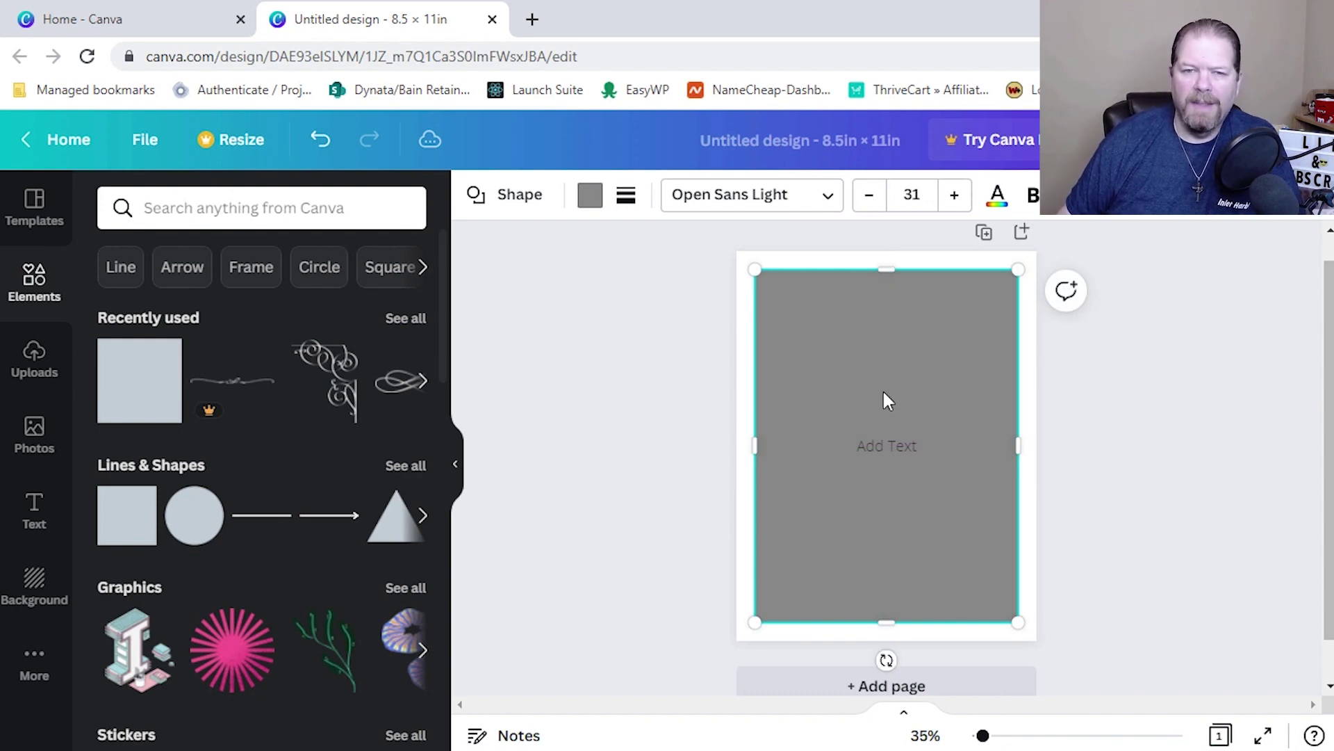
- Fill the rectangle with the light gray default color
{"action": "left_click", "coordinate": [590, 209]}
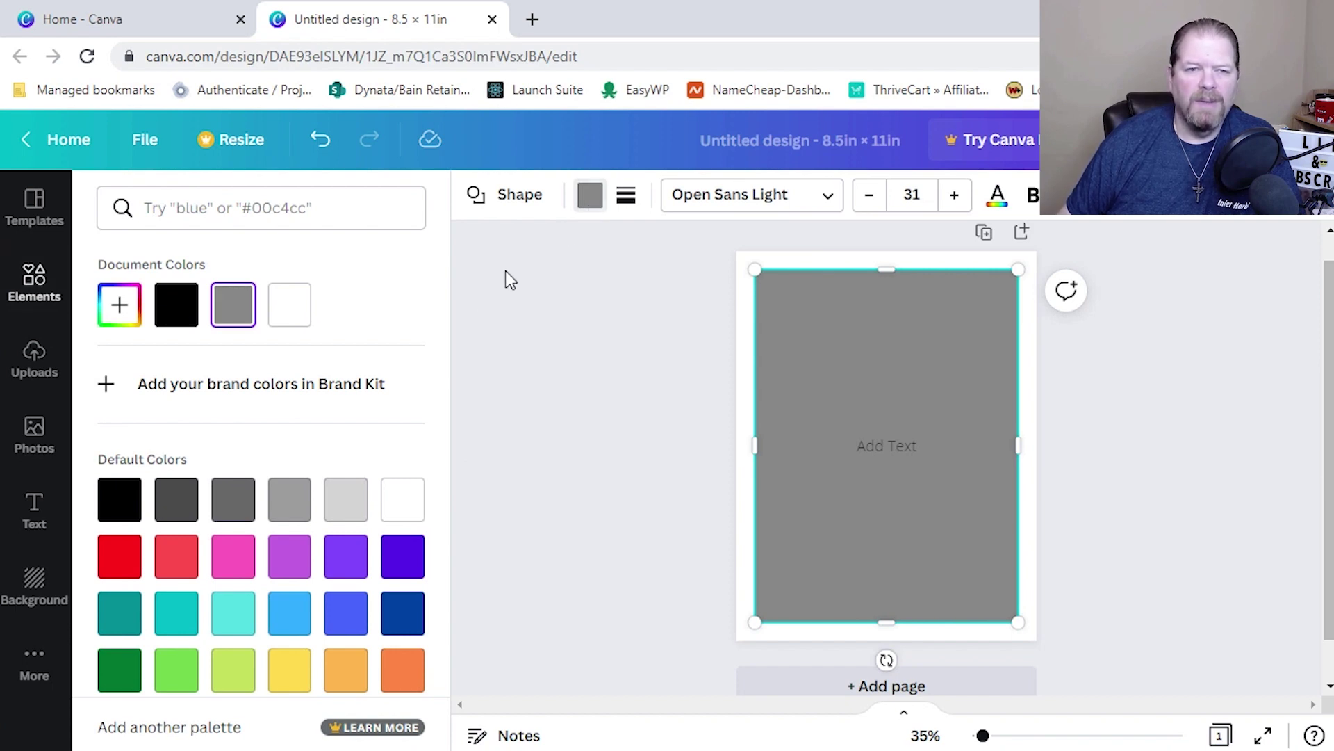
{"action": "left_click", "coordinate": [359, 518]}
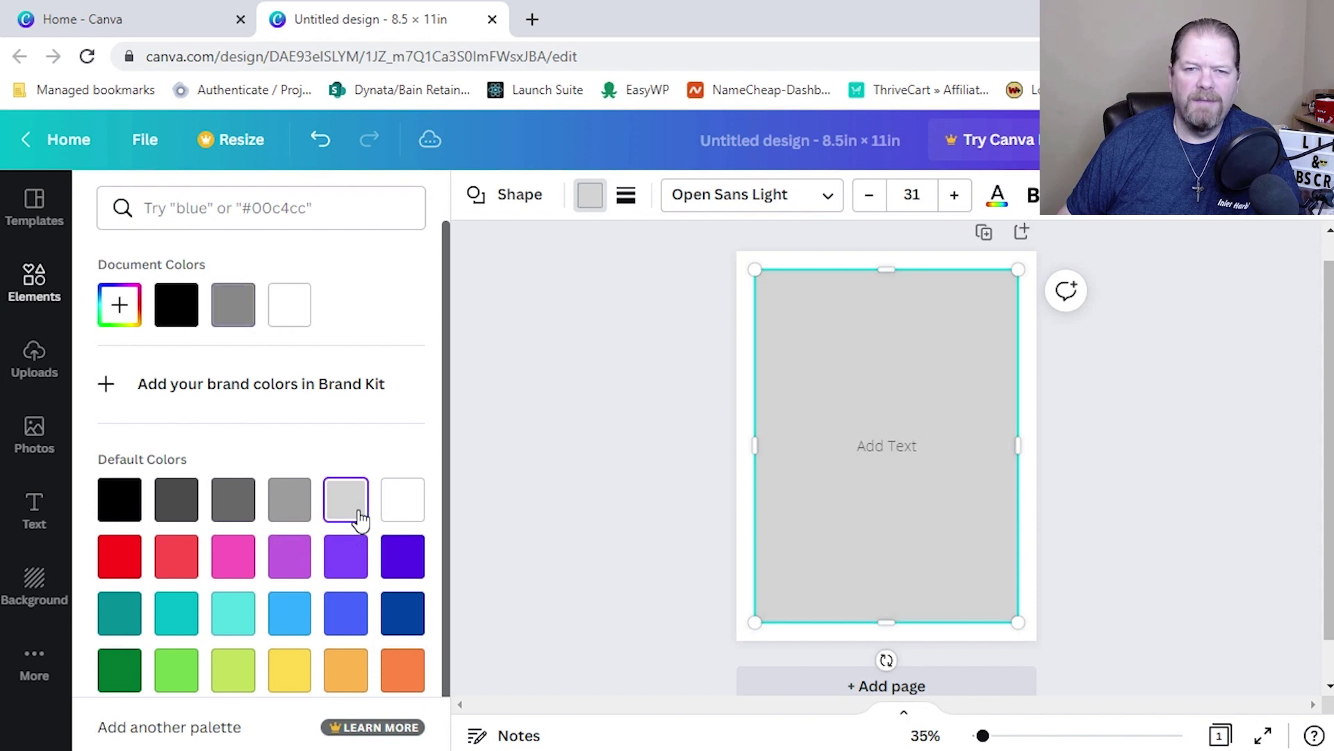
{"action": "left_click", "coordinate": [857, 397]}
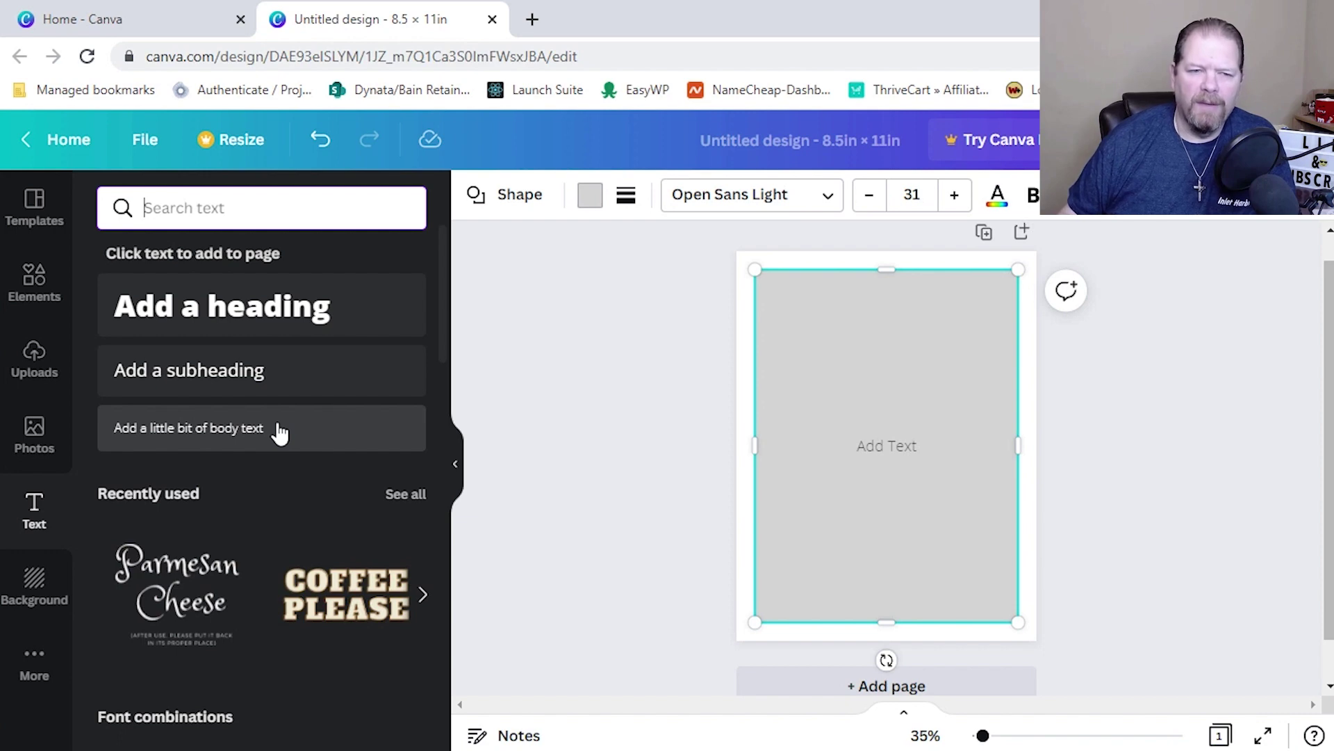
- Browse the font combinations and add the "Parmesan Cheese" text design to the page
{"action": "scroll", "coordinate": [262, 608], "scroll_direction": "down", "scroll_amount": 5}
{"action": "scroll", "coordinate": [261, 615], "scroll_direction": "down", "scroll_amount": 6}
{"action": "scroll", "coordinate": [261, 615], "scroll_direction": "up", "scroll_amount": 2}
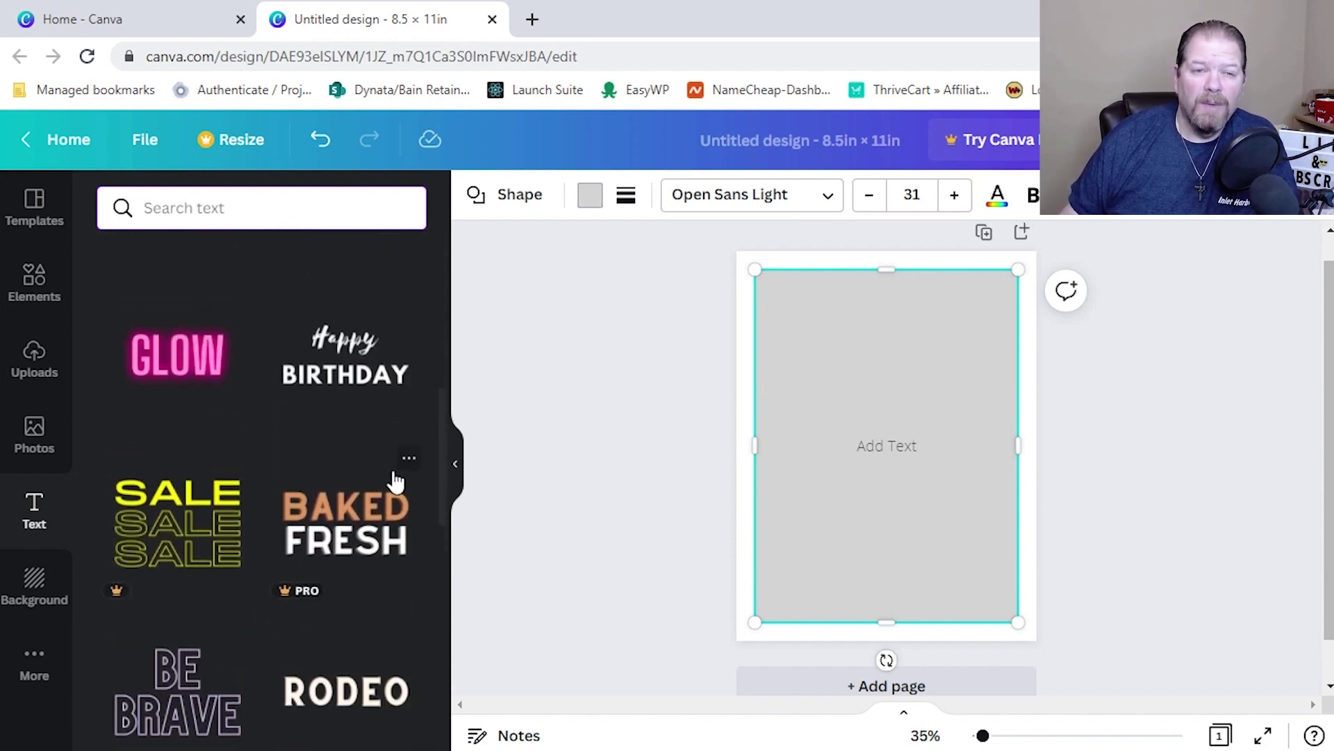
{"action": "scroll", "coordinate": [299, 490], "scroll_direction": "down", "scroll_amount": 6}
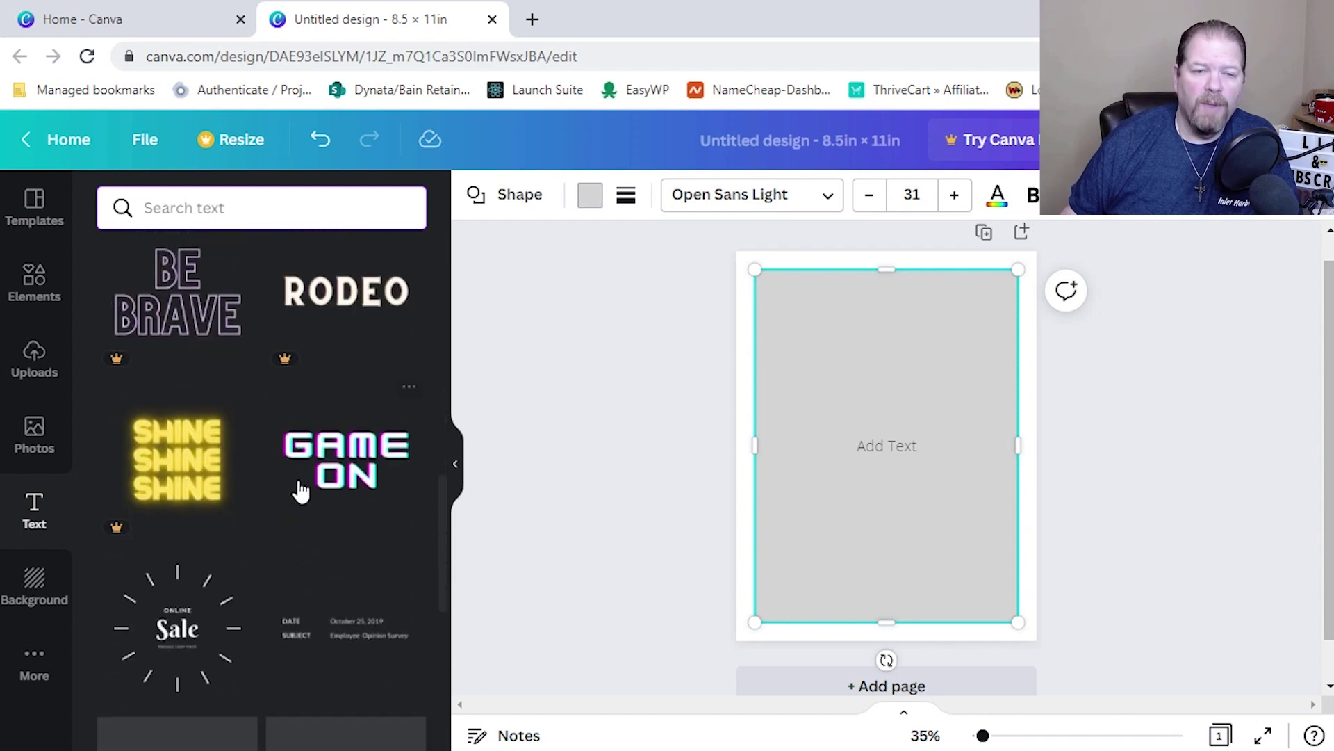
{"action": "scroll", "coordinate": [300, 490], "scroll_direction": "down", "scroll_amount": 6}
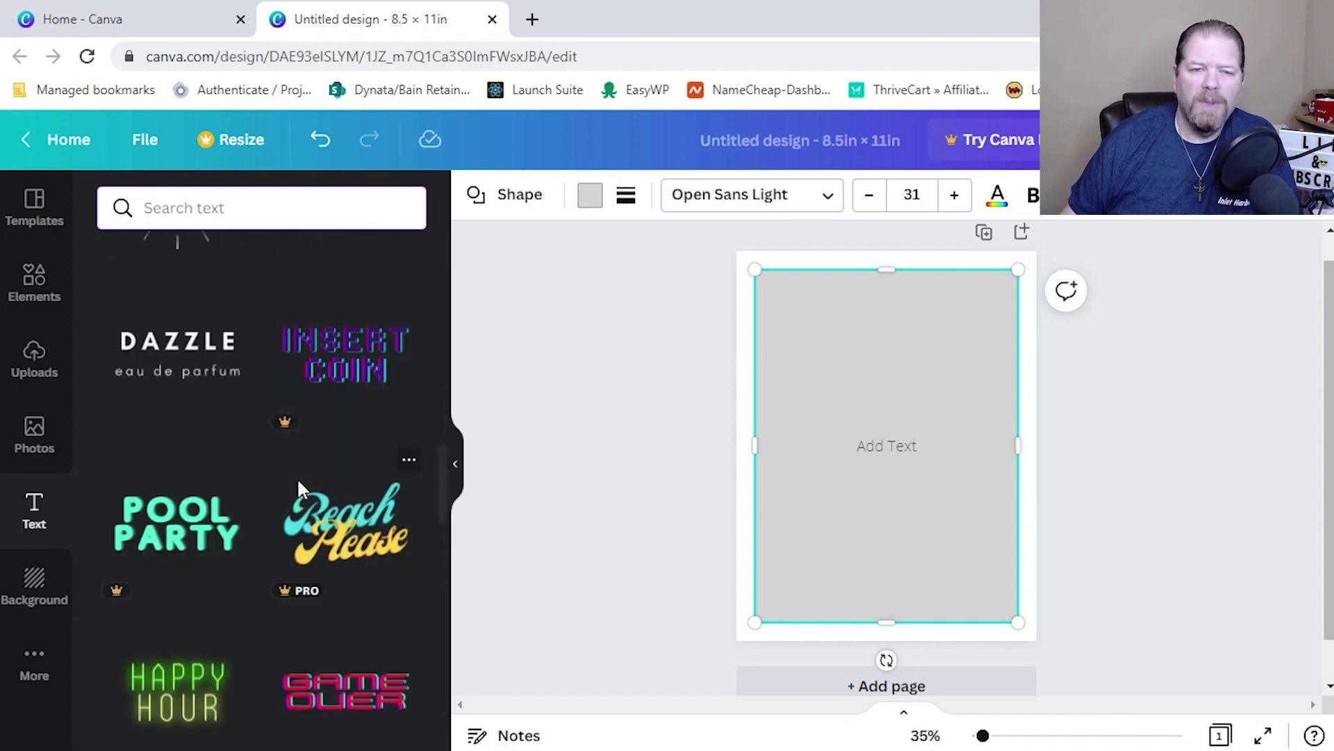
{"action": "scroll", "coordinate": [299, 486], "scroll_direction": "down", "scroll_amount": 5}
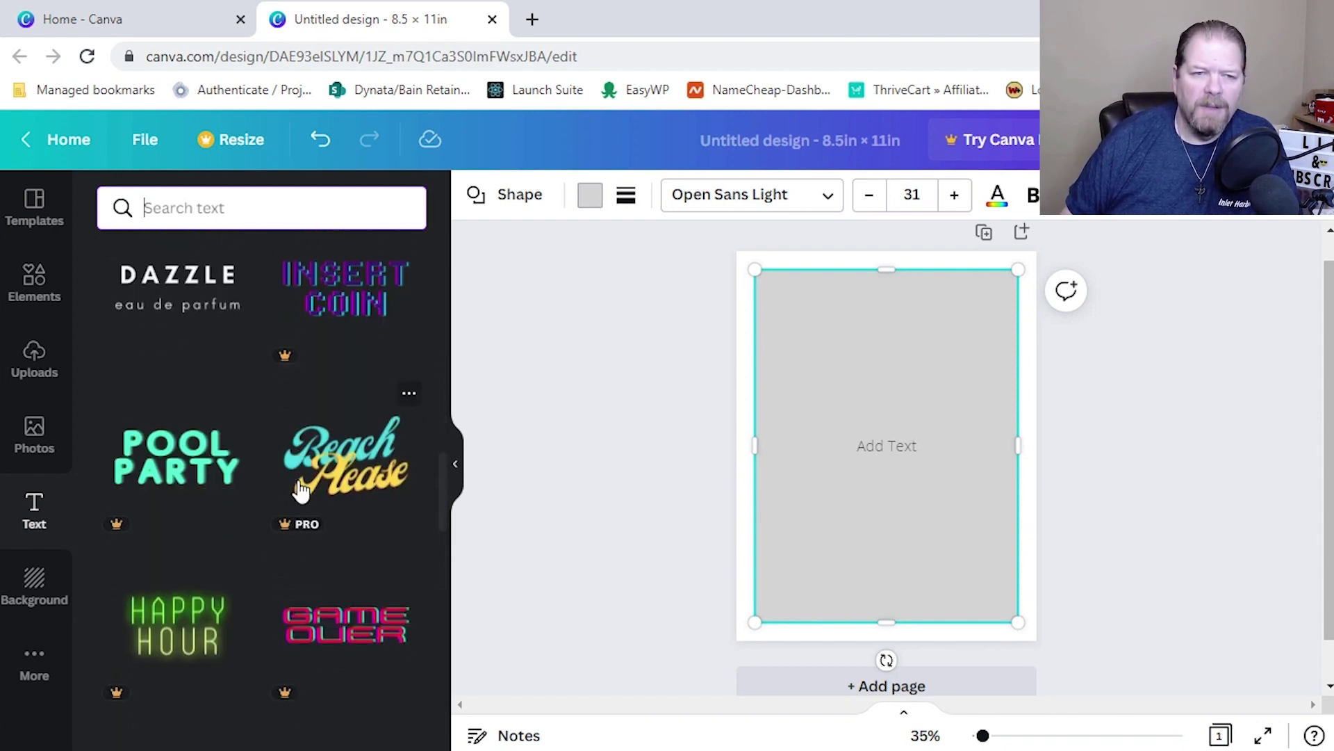
{"action": "scroll", "coordinate": [301, 490], "scroll_direction": "down", "scroll_amount": 6}
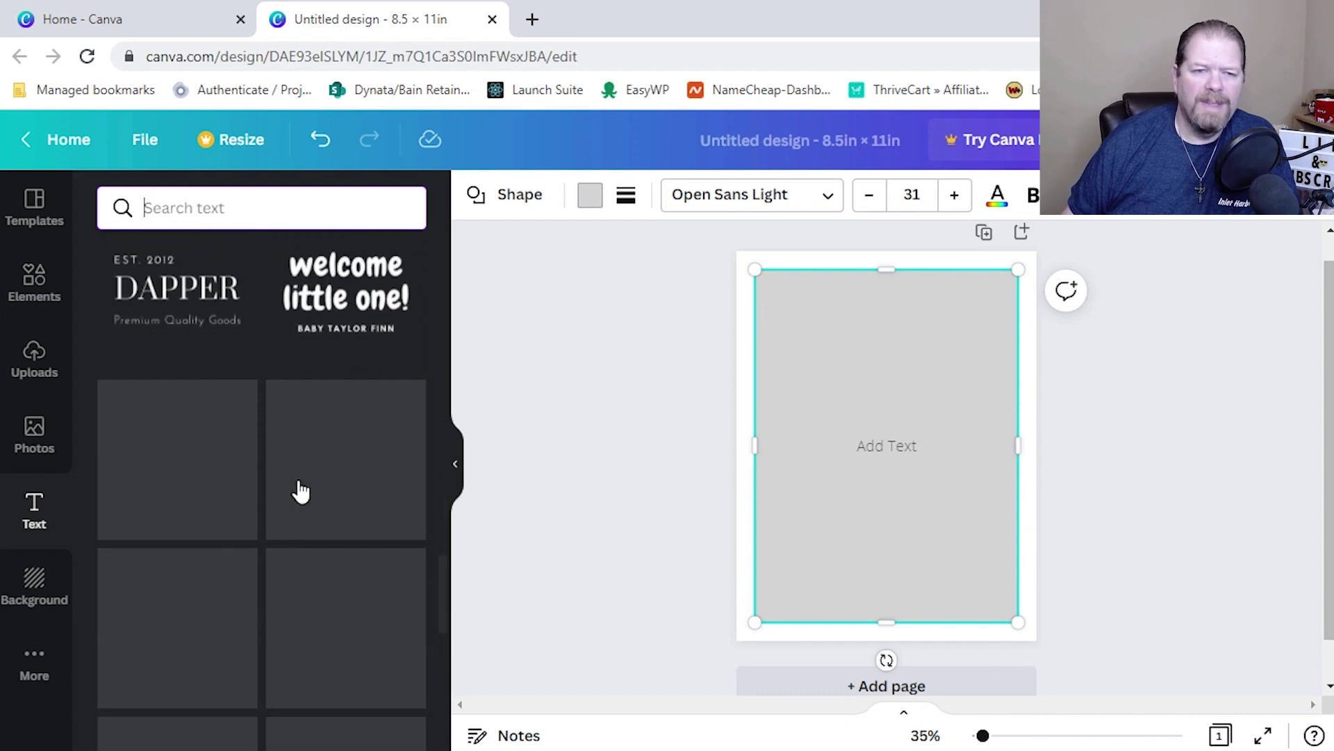
{"action": "scroll", "coordinate": [300, 491], "scroll_direction": "down", "scroll_amount": 5}
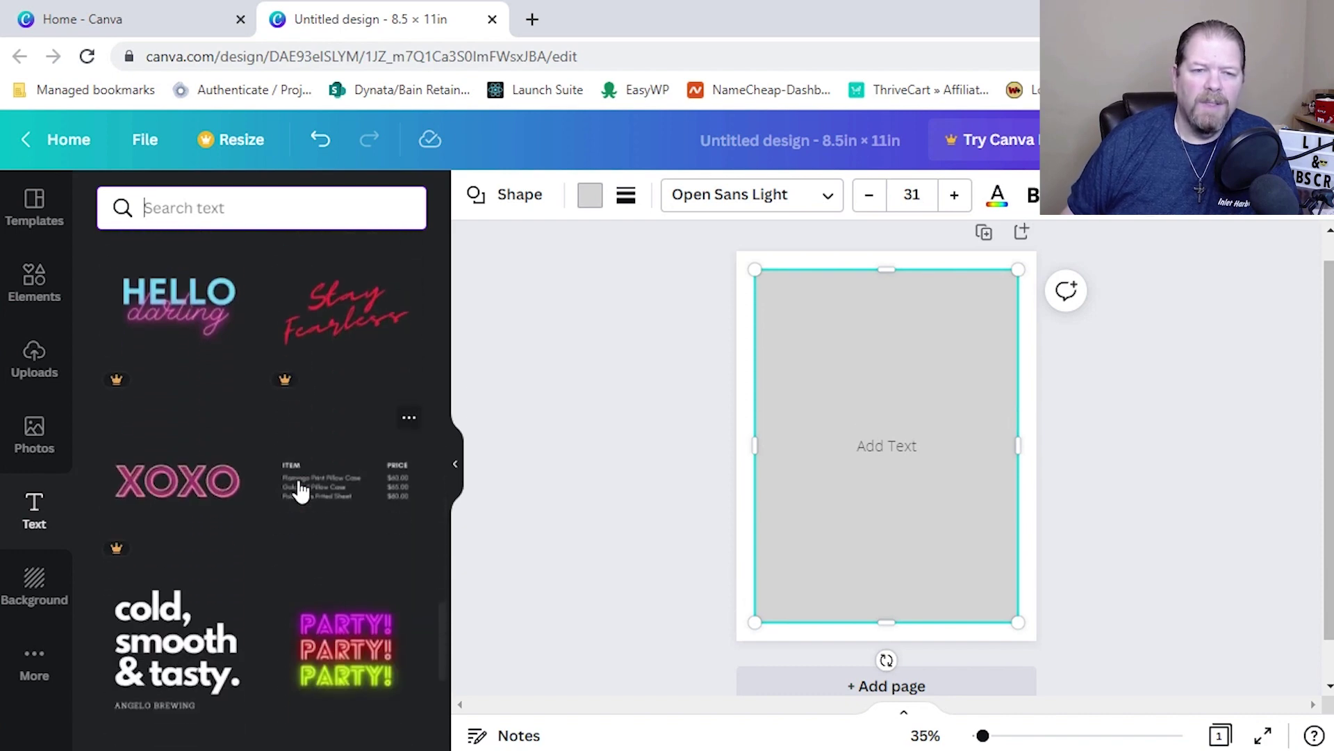
{"action": "scroll", "coordinate": [300, 491], "scroll_direction": "down", "scroll_amount": 9}
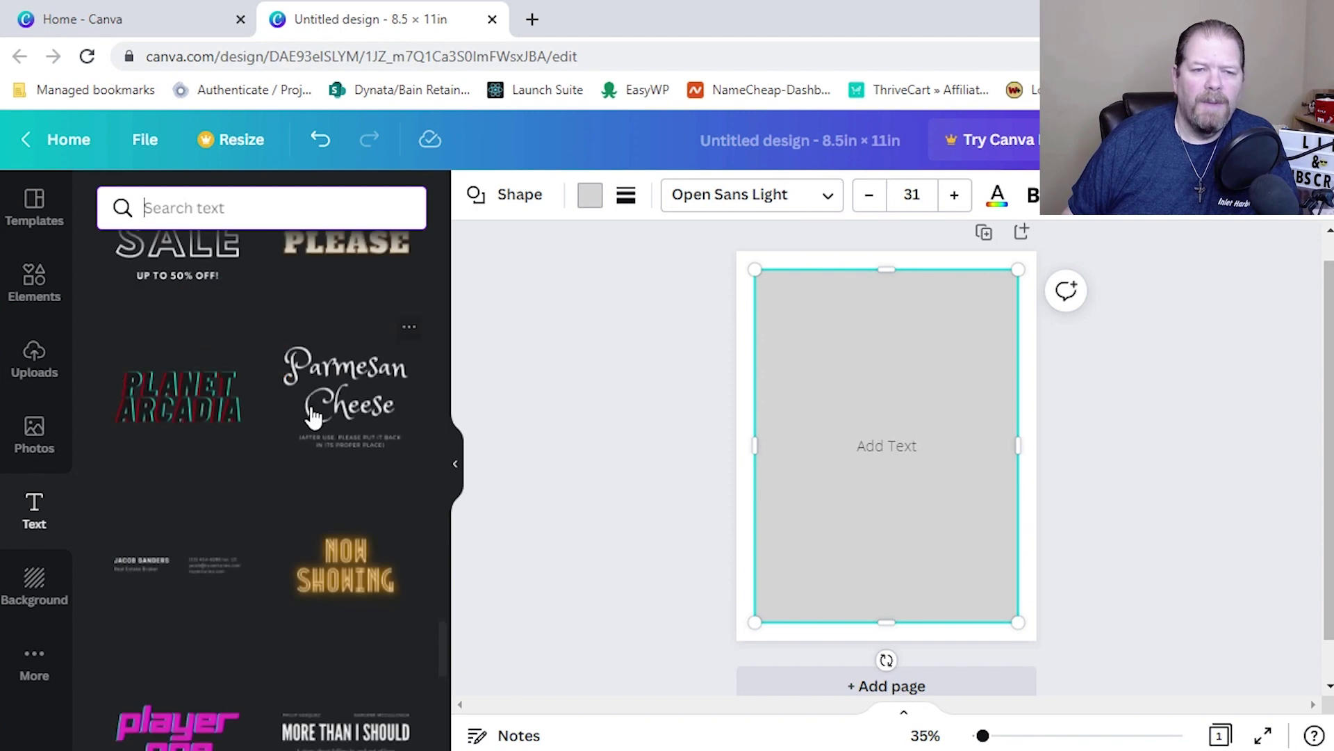
{"action": "left_click", "coordinate": [371, 411]}
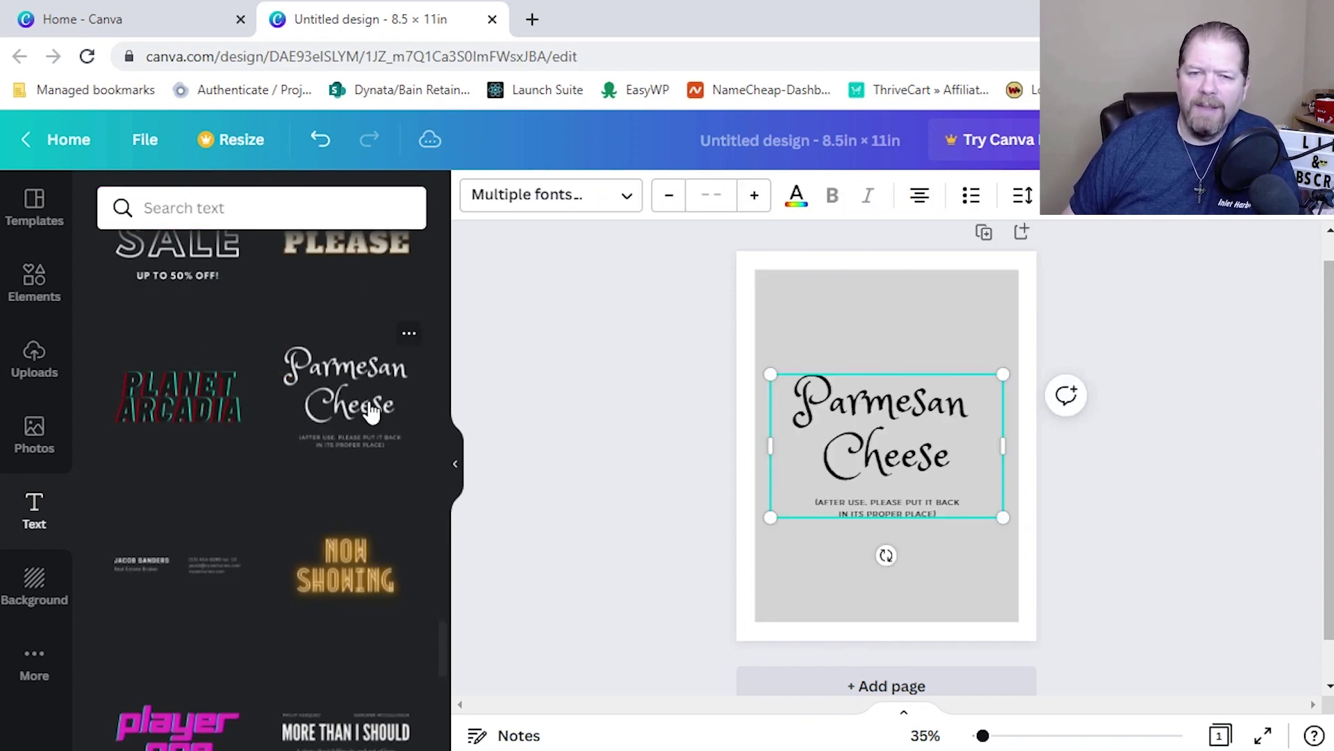
- Replace the "Parmesan Cheese" heading text with "These Puzzles"
{"action": "left_click", "coordinate": [879, 432]}
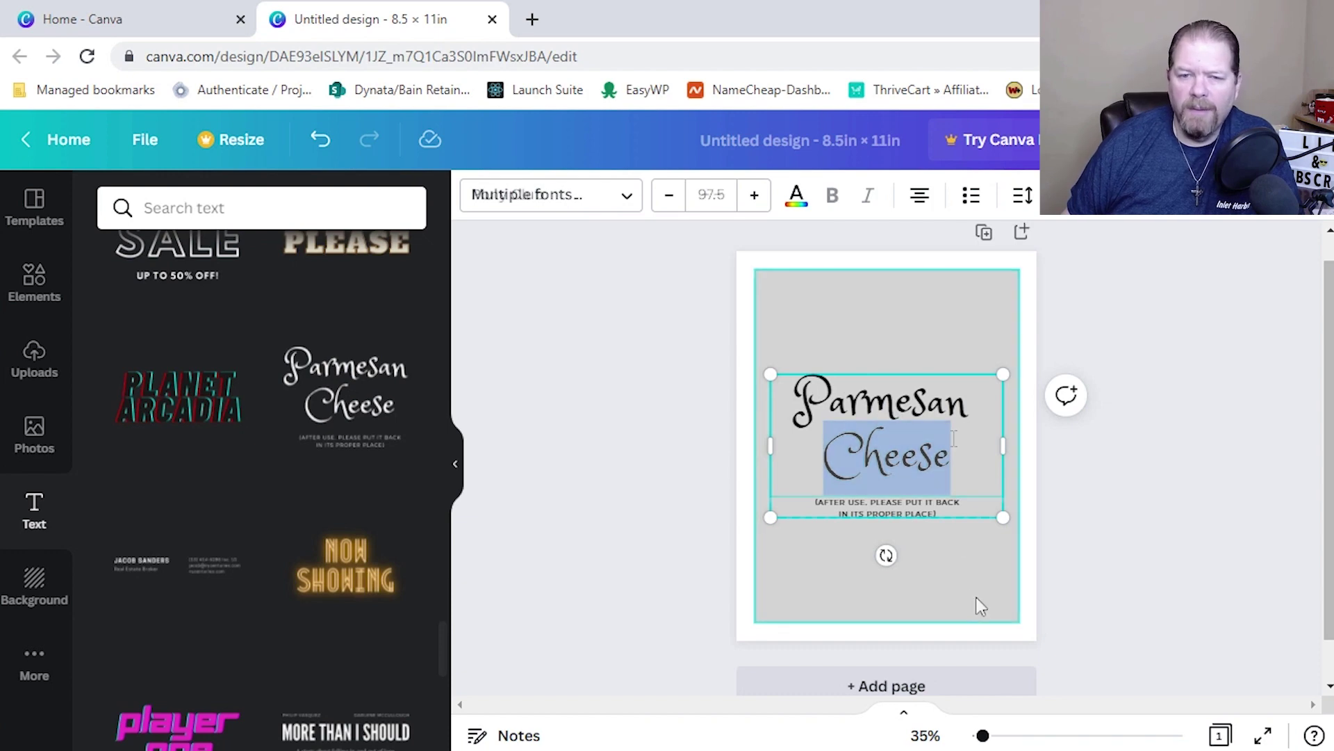
{"action": "double_click", "coordinate": [954, 438]}
{"action": "key", "text": "ctrl+a"}
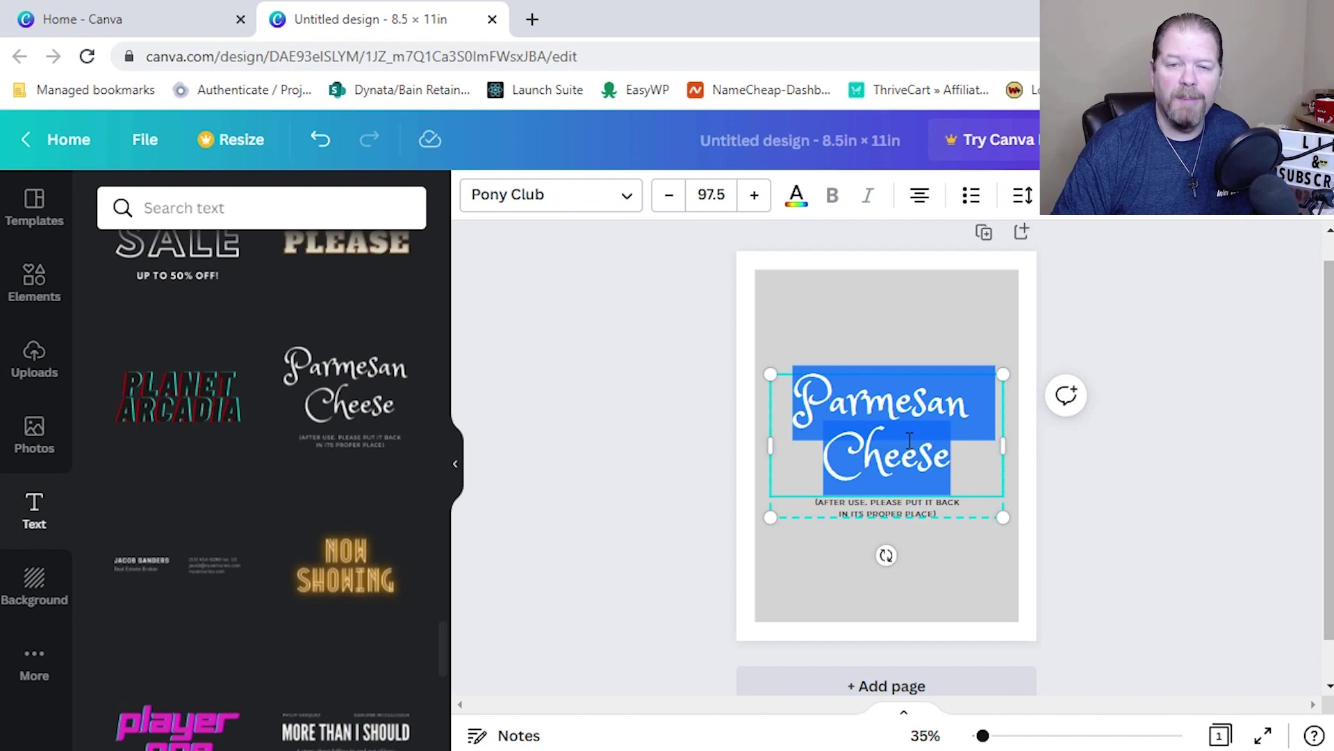
{"action": "type", "text": "These Puzzles"}
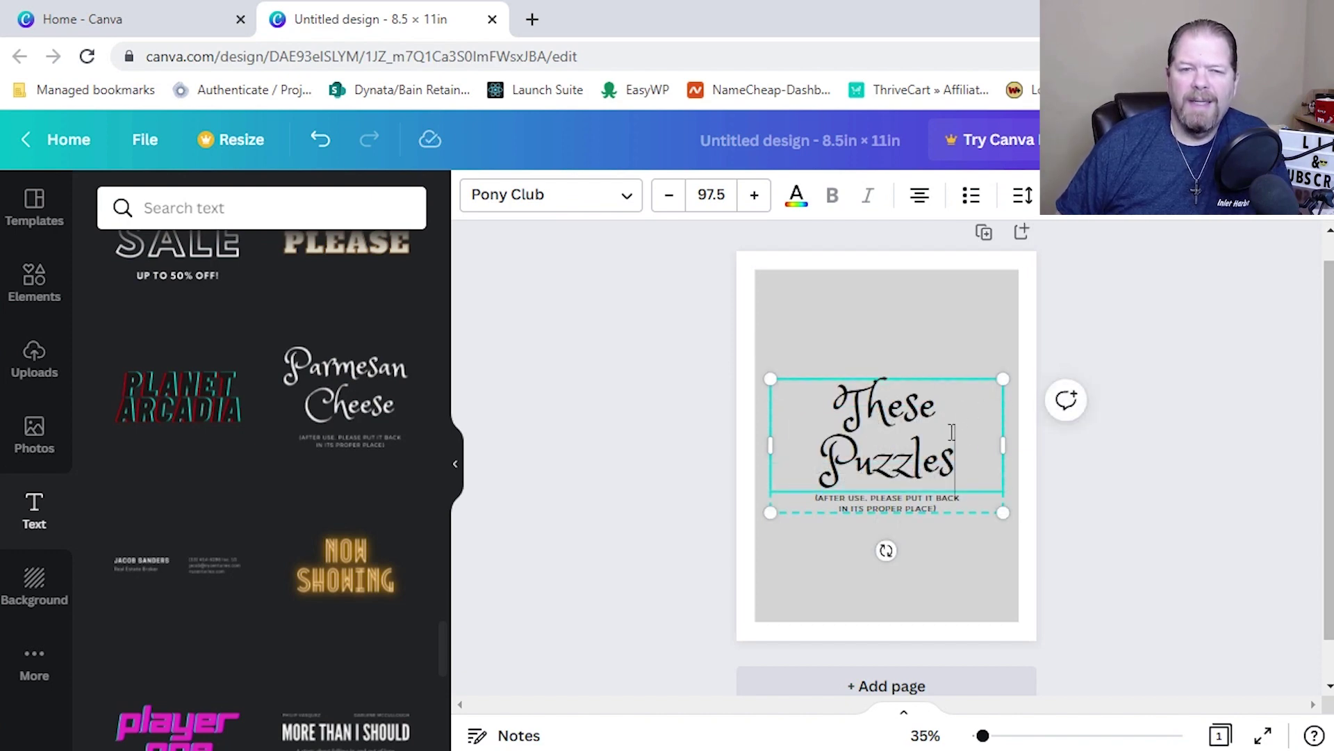
- Reduce the "These Puzzles" heading's font size until it fits on a single line, and select the small text below it
{"action": "left_click", "coordinate": [668, 202]}
{"action": "left_click", "coordinate": [668, 201]}
{"action": "left_click", "coordinate": [668, 201]}
{"action": "left_click", "coordinate": [667, 201]}
{"action": "left_click", "coordinate": [668, 202]}
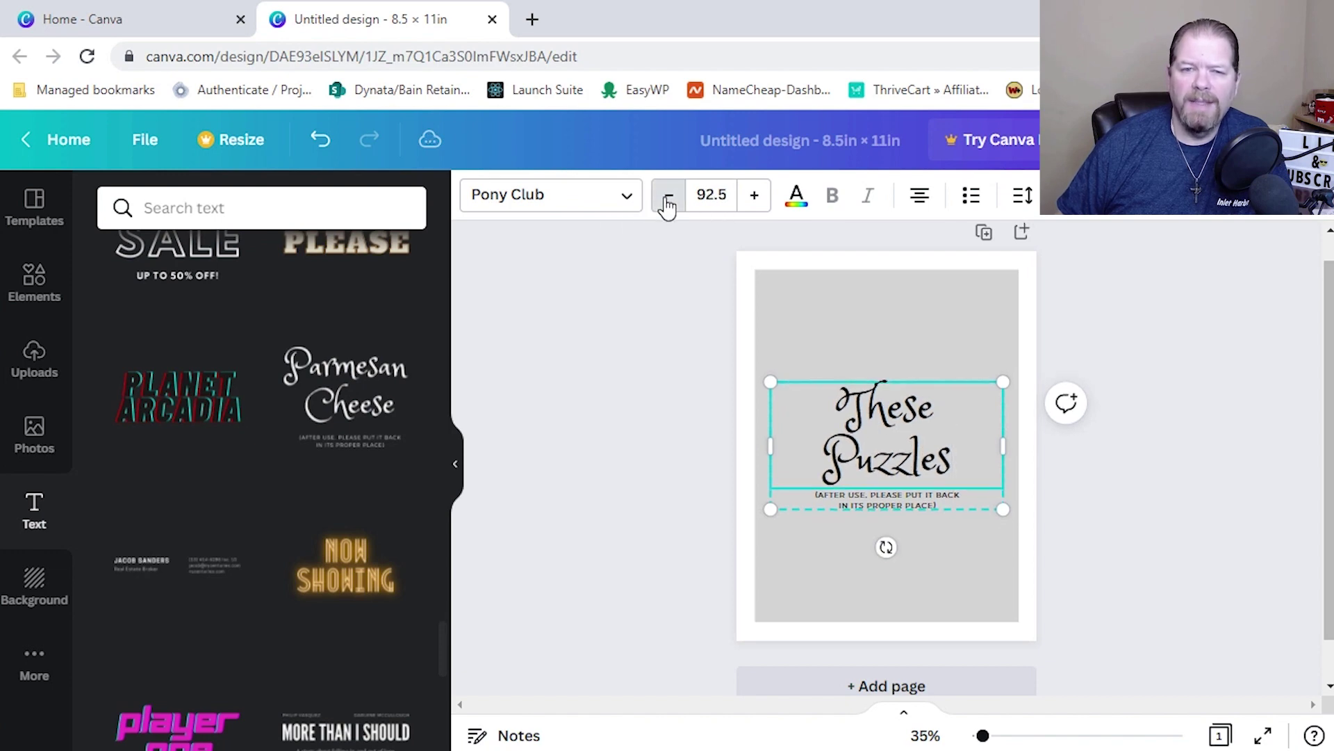
{"action": "left_click", "coordinate": [668, 202]}
{"action": "left_click", "coordinate": [668, 202]}
{"action": "left_click", "coordinate": [667, 201]}
{"action": "left_click", "coordinate": [668, 202]}
{"action": "left_click", "coordinate": [937, 476]}
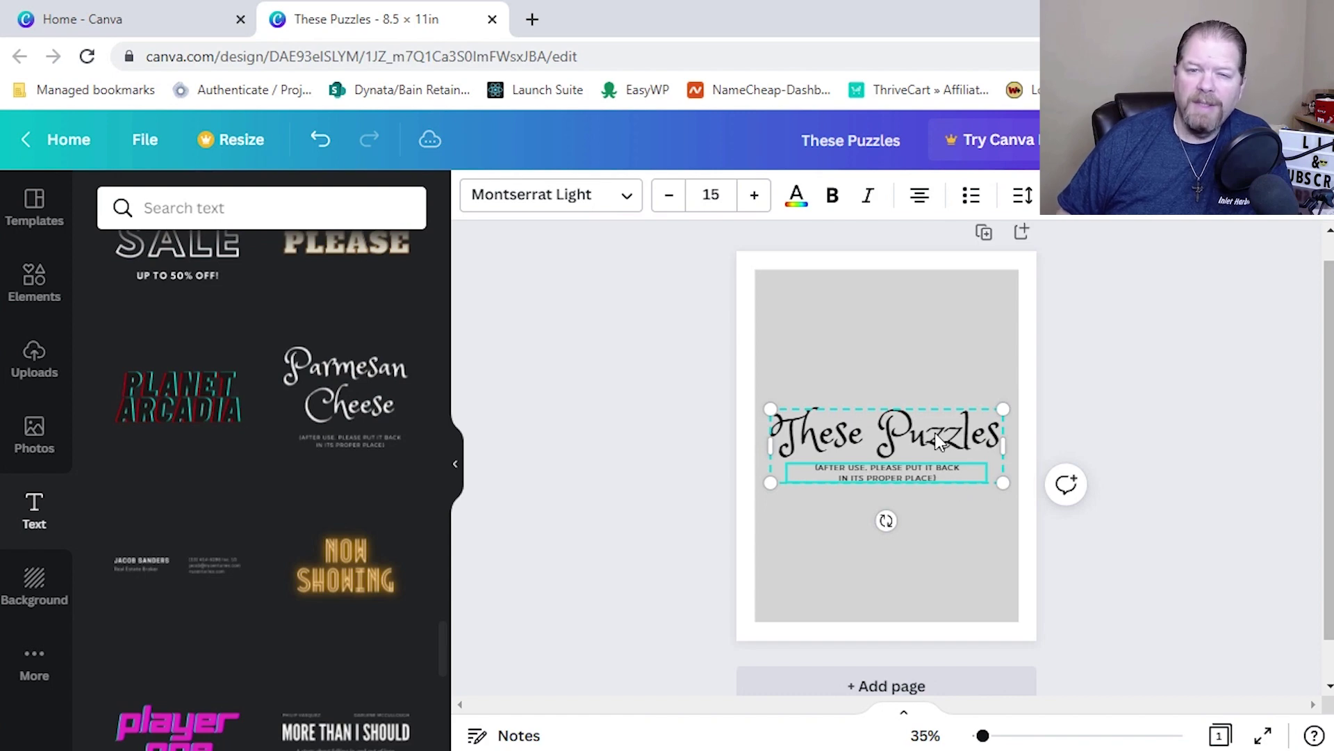
- Replace the small text under the "These Puzzles" heading with "BELONG TO:"
{"action": "left_click", "coordinate": [916, 455]}
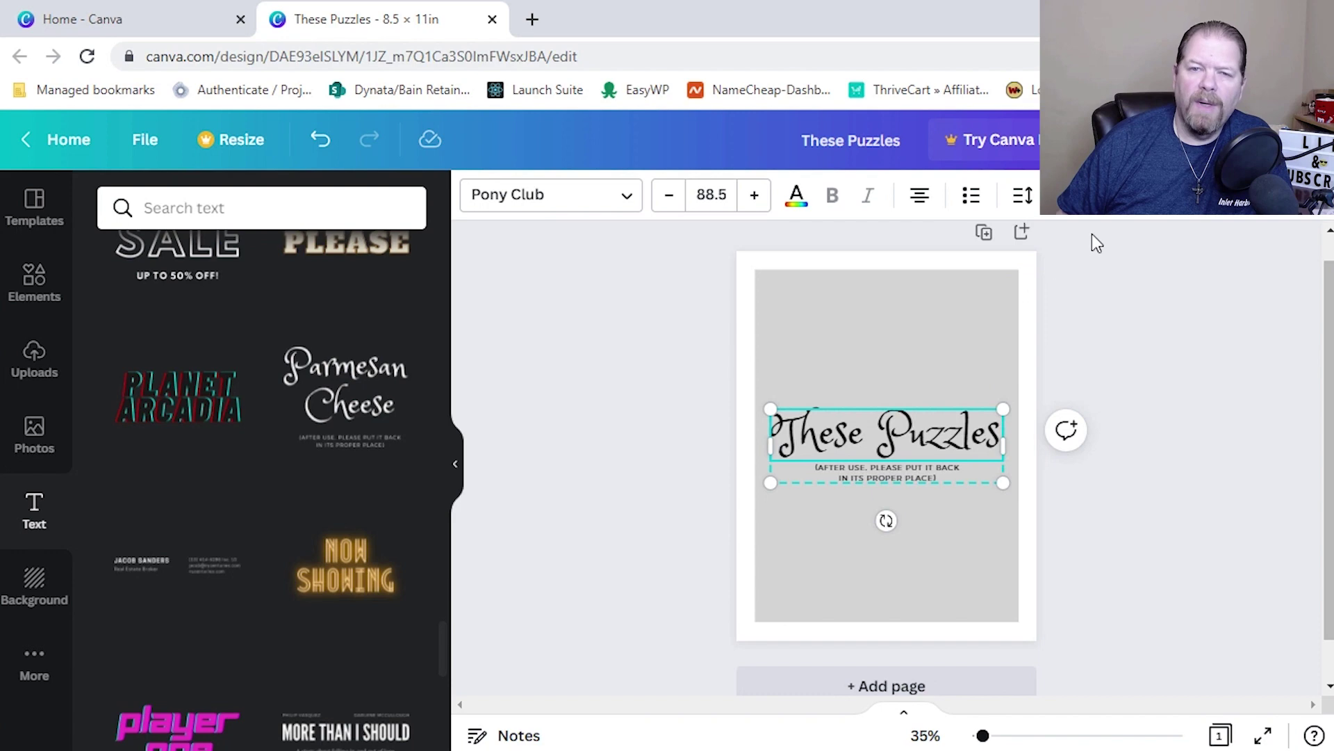
{"action": "left_click", "coordinate": [1089, 195]}
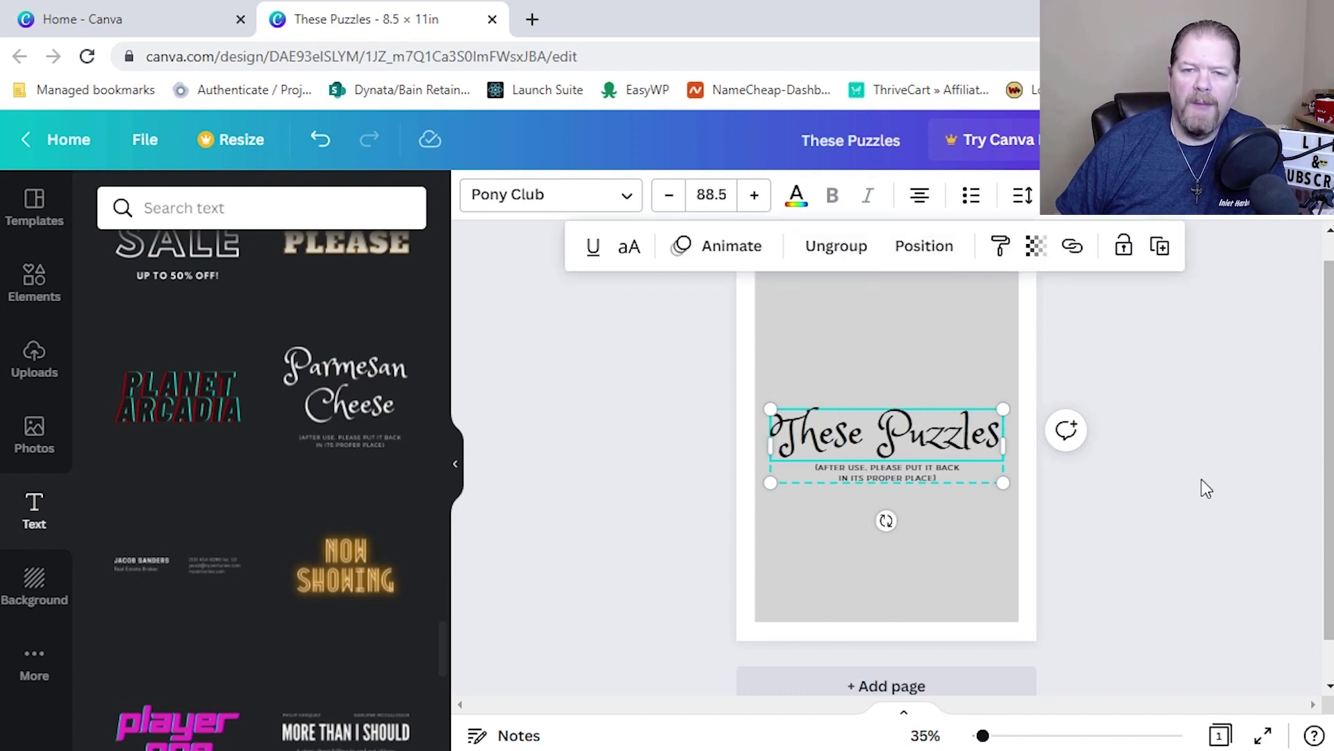
{"action": "left_click", "coordinate": [871, 429]}
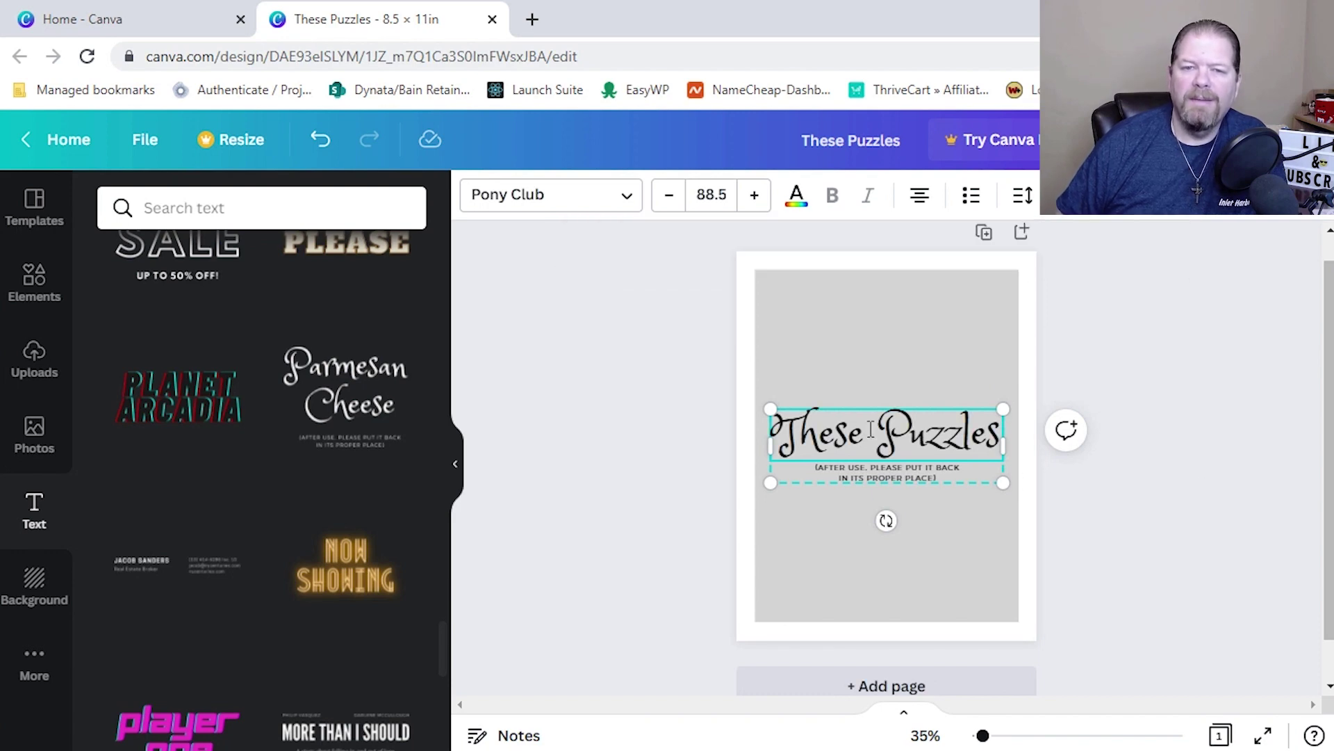
{"action": "left_click", "coordinate": [861, 476]}
{"action": "left_click", "coordinate": [859, 474]}
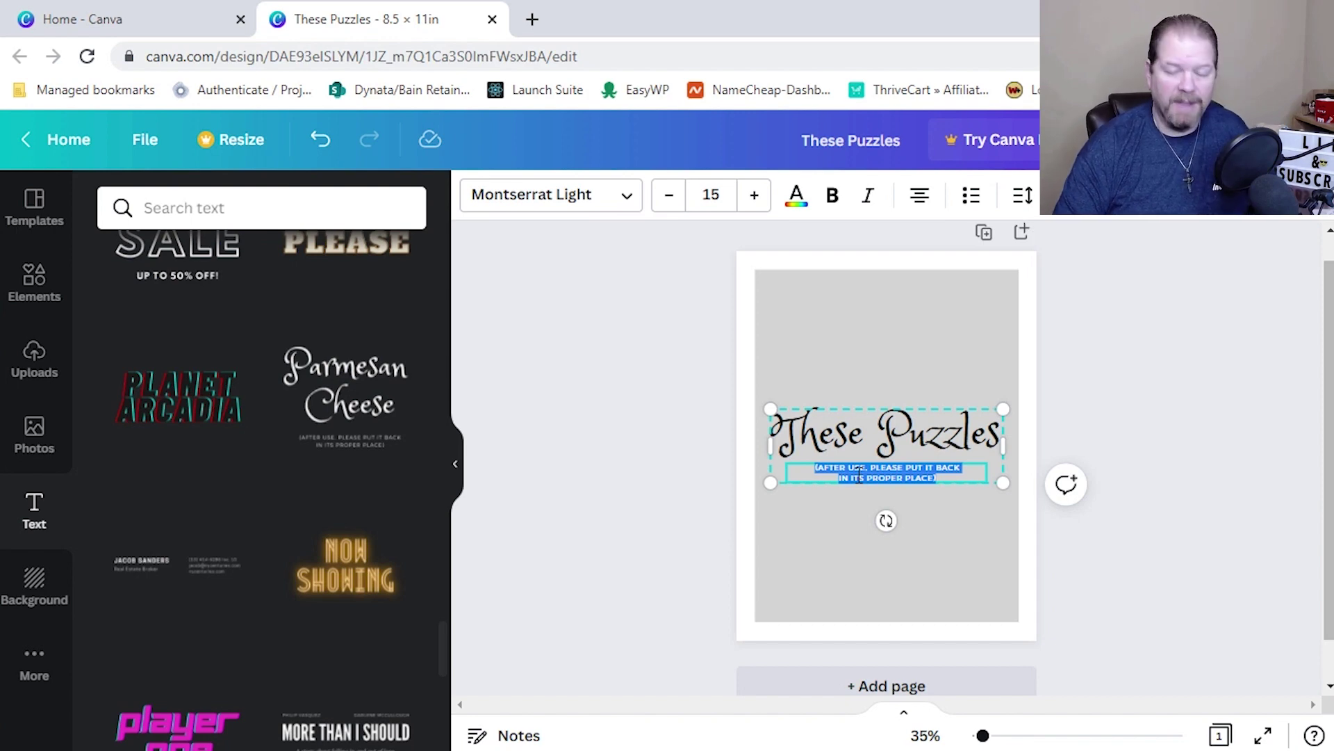
{"action": "type", "text": "BELONG TO:"}
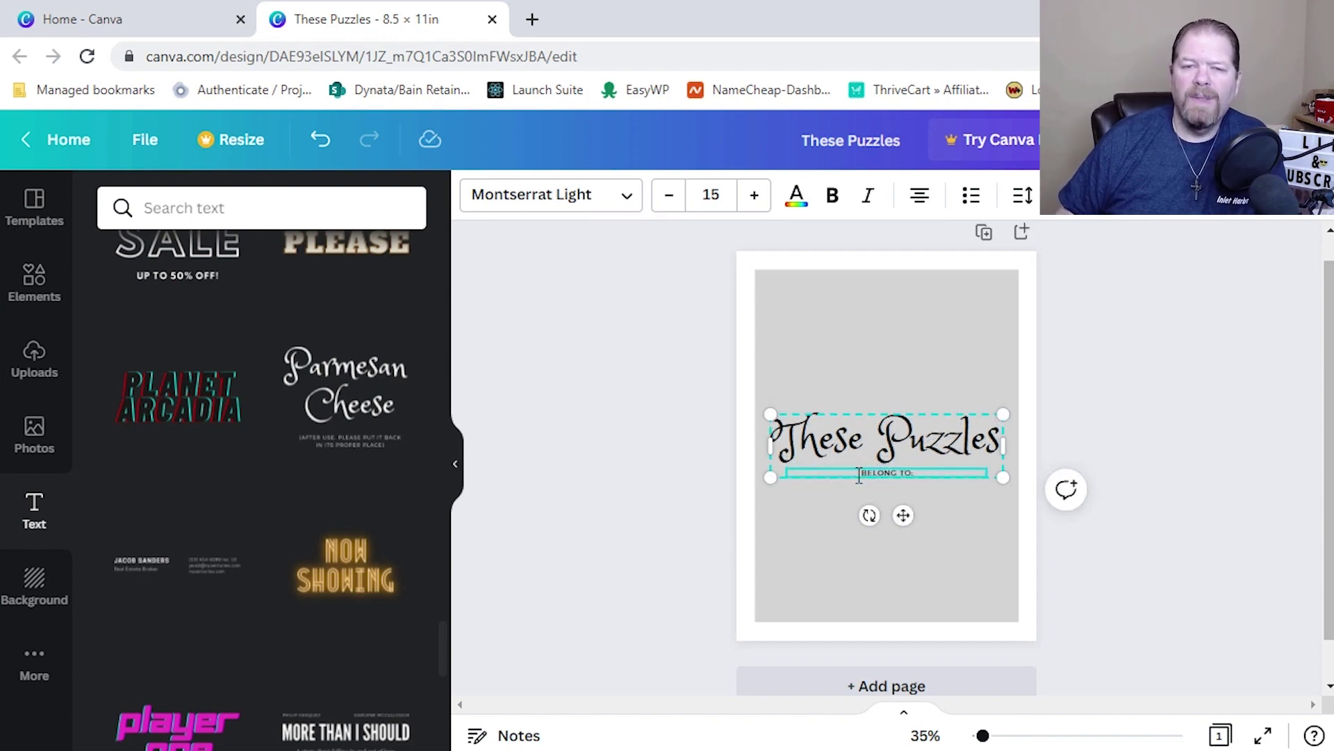
- Set the "BELONG TO:" font size to 31 and move the text group up the page, keeping it horizontally centered
{"action": "left_click", "coordinate": [754, 195]}
{"action": "left_click", "coordinate": [754, 195]}
{"action": "left_click", "coordinate": [754, 195]}
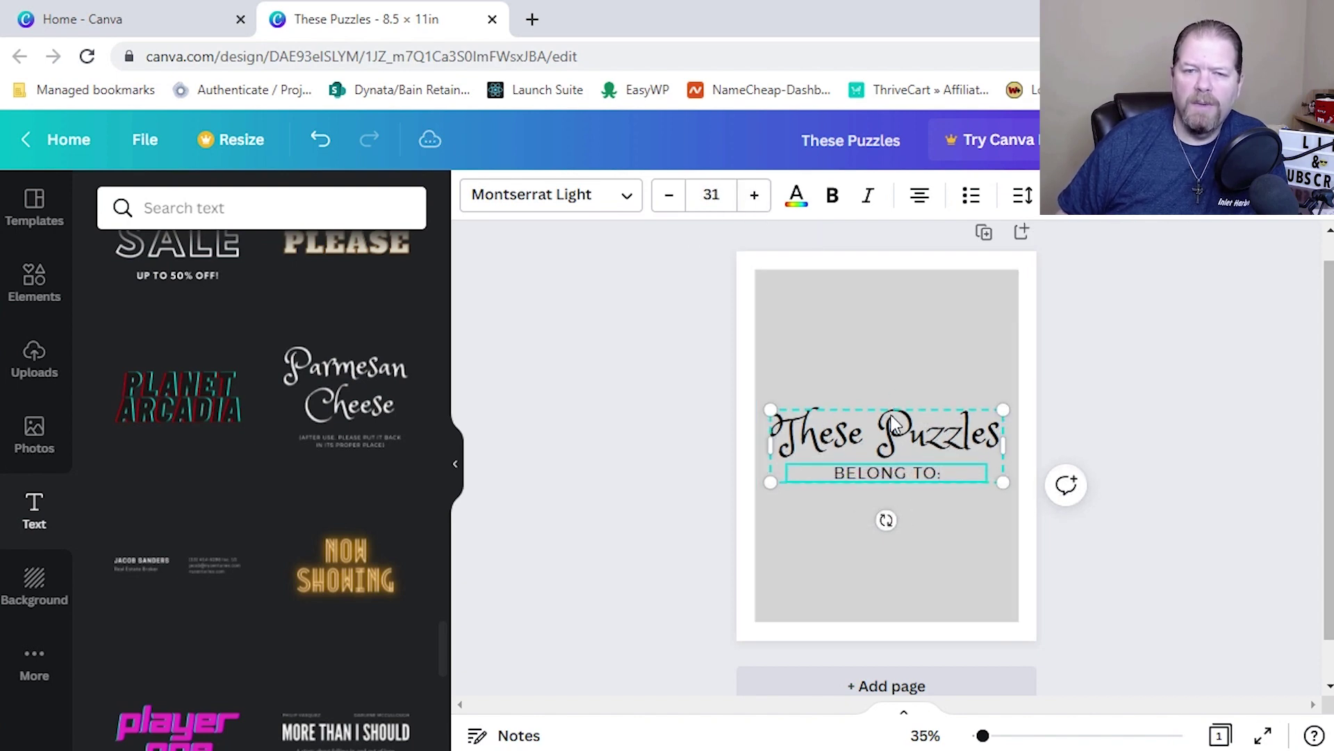
{"action": "left_click", "coordinate": [890, 416]}
{"action": "left_click_drag", "start_coordinate": [878, 410], "coordinate": [878, 373]}
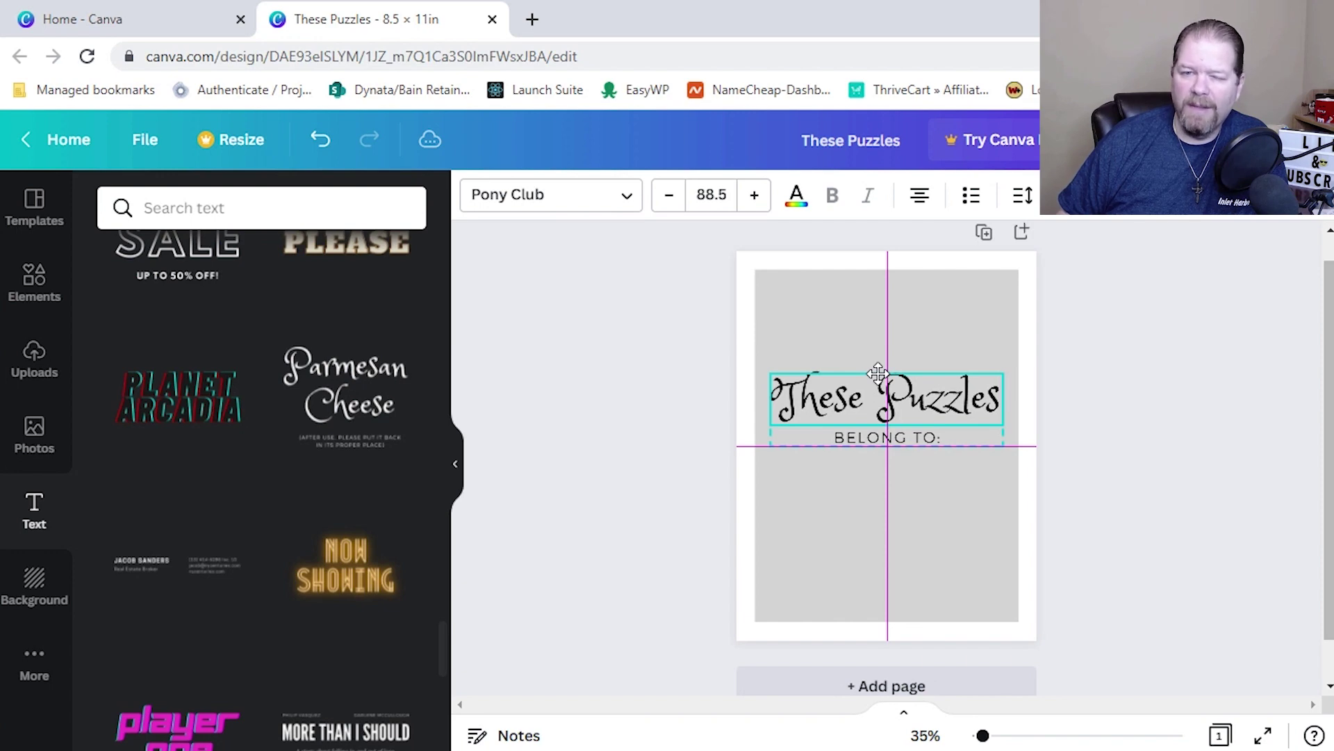
{"action": "left_click", "coordinate": [940, 514]}
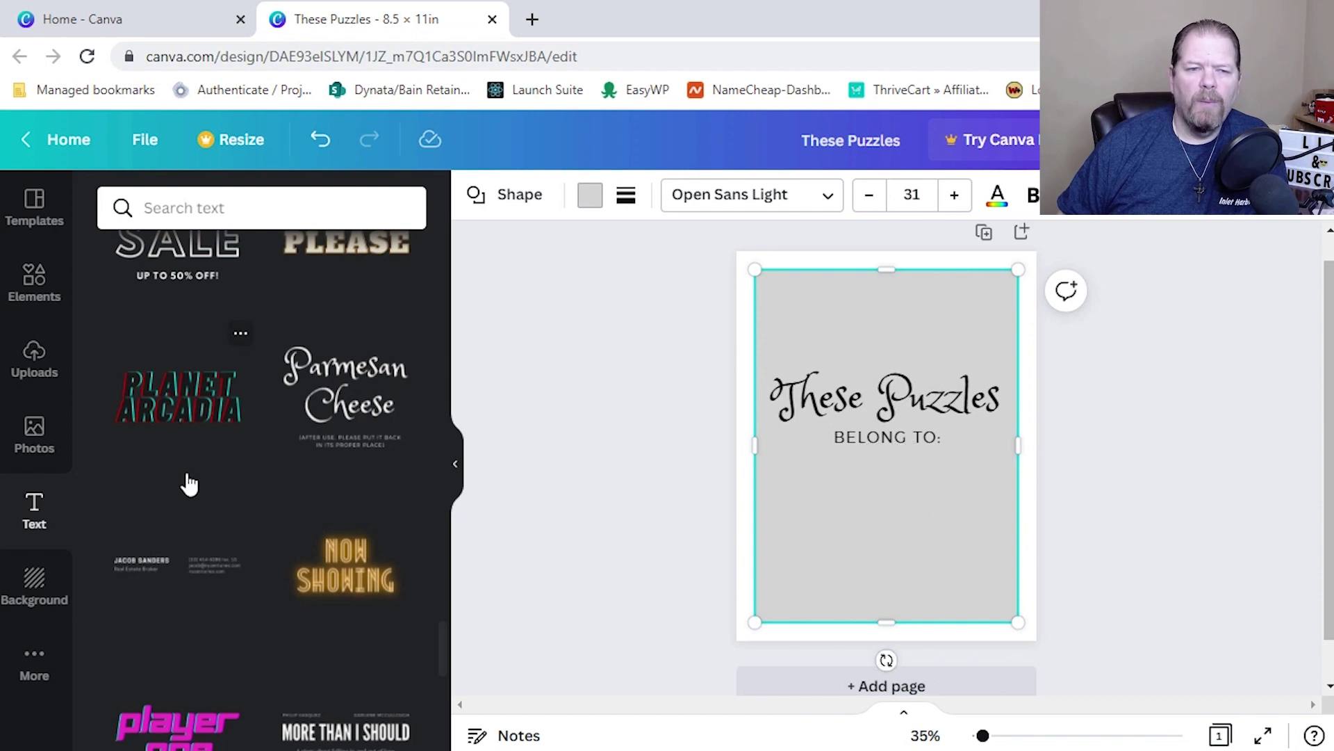
- Search the Canva elements for "lines"
{"action": "left_click", "coordinate": [59, 298]}
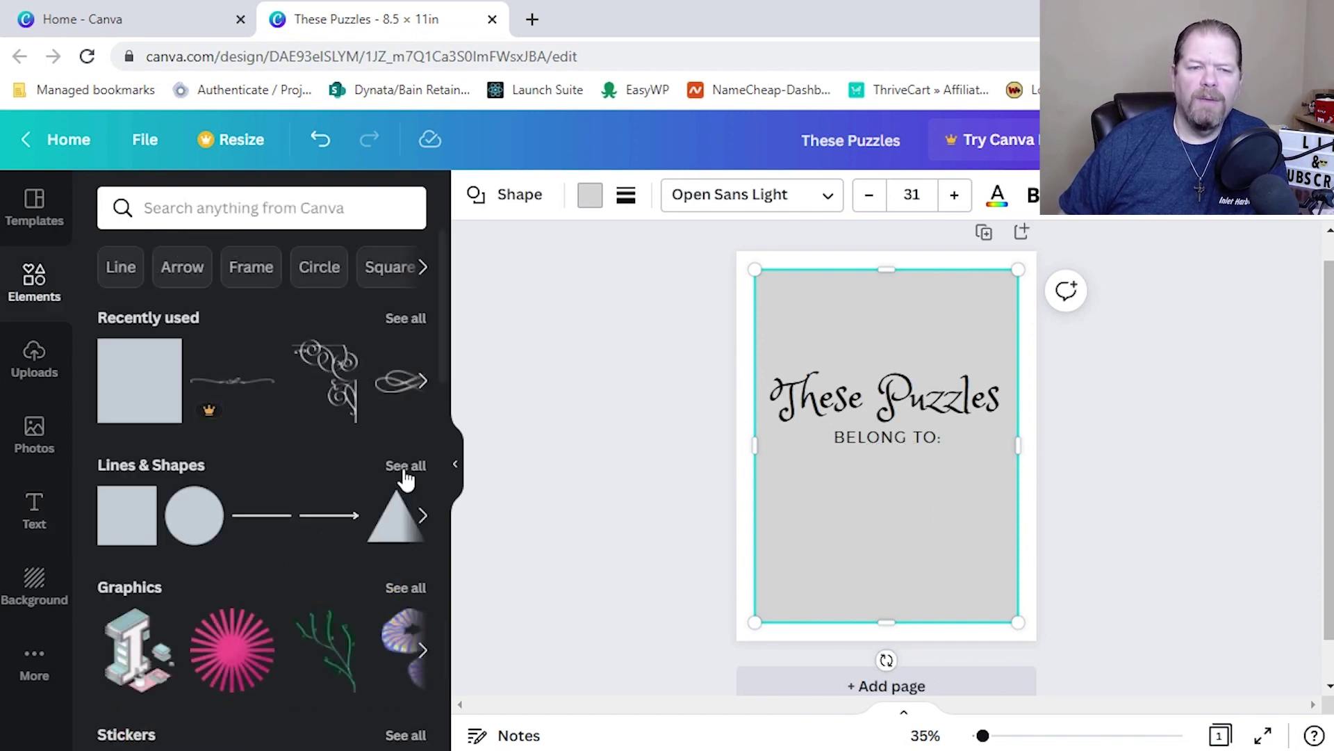
{"action": "left_click", "coordinate": [405, 465]}
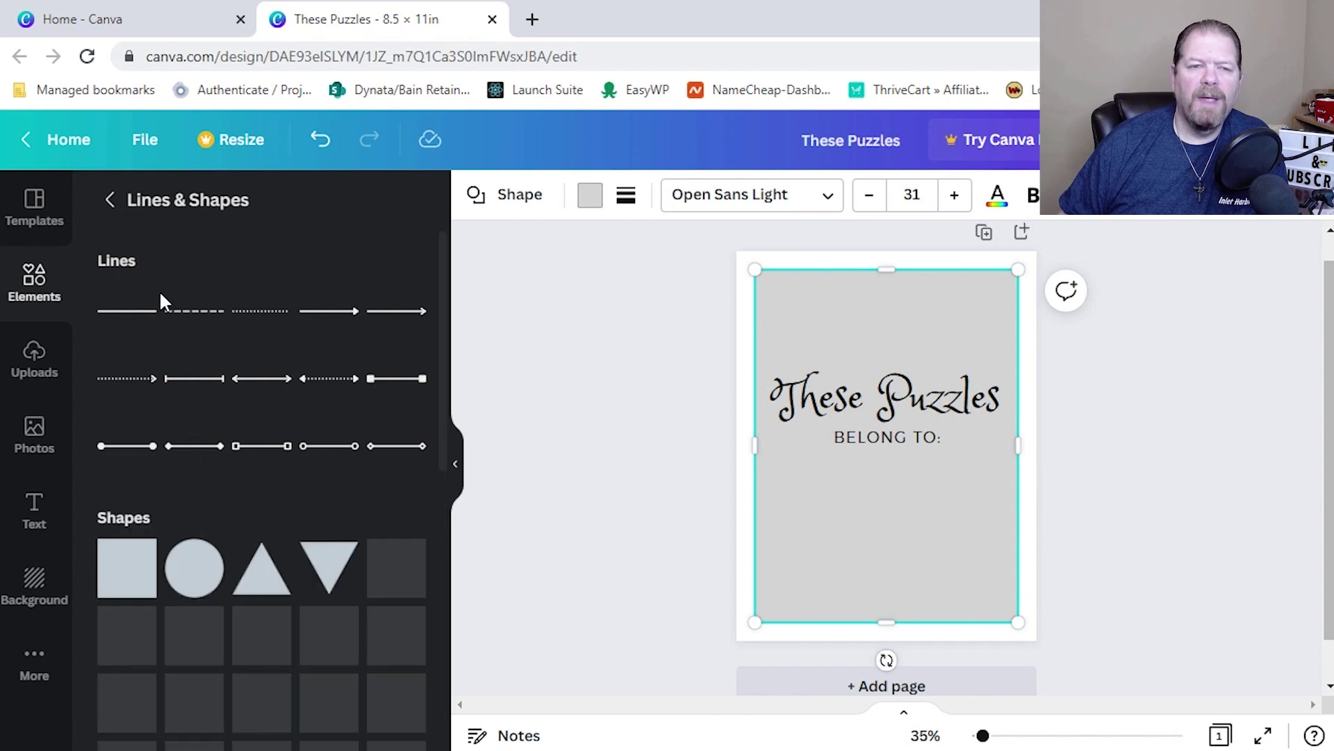
{"action": "left_click", "coordinate": [109, 199]}
{"action": "left_click", "coordinate": [206, 208]}
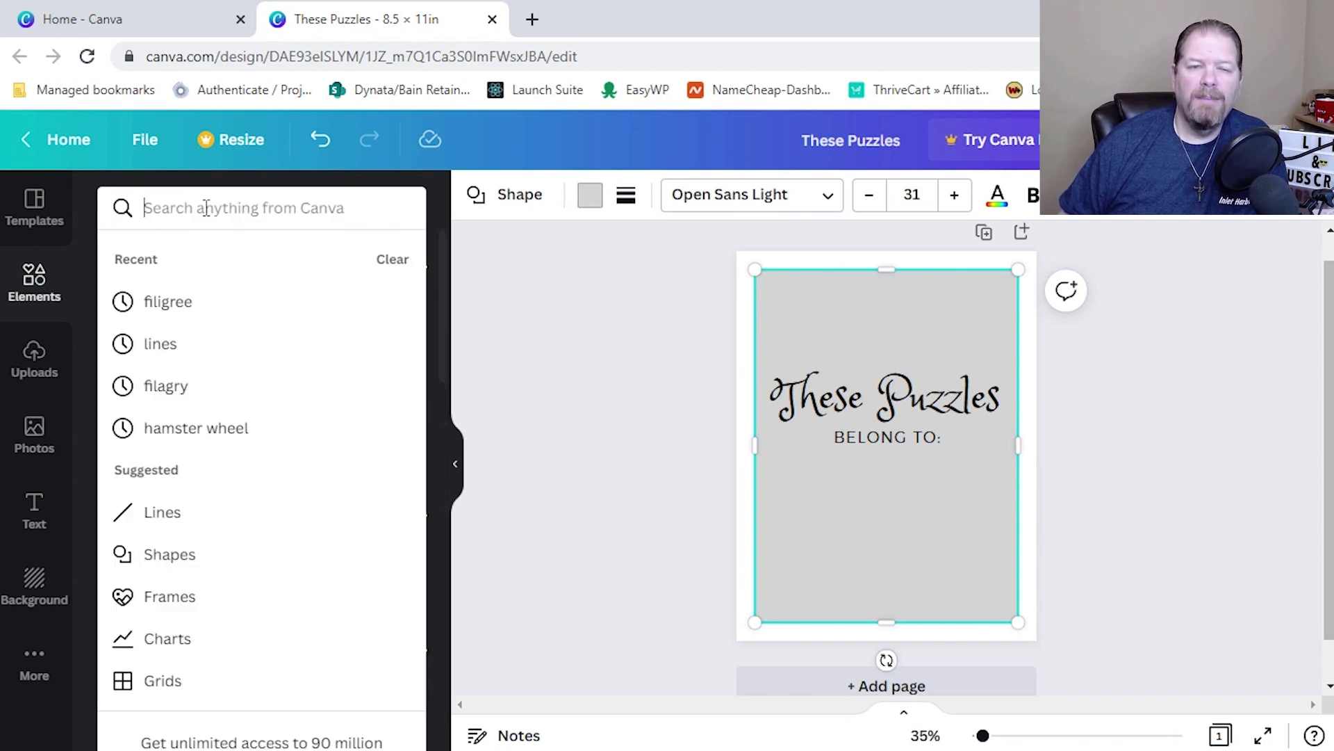
{"action": "left_click", "coordinate": [176, 358]}
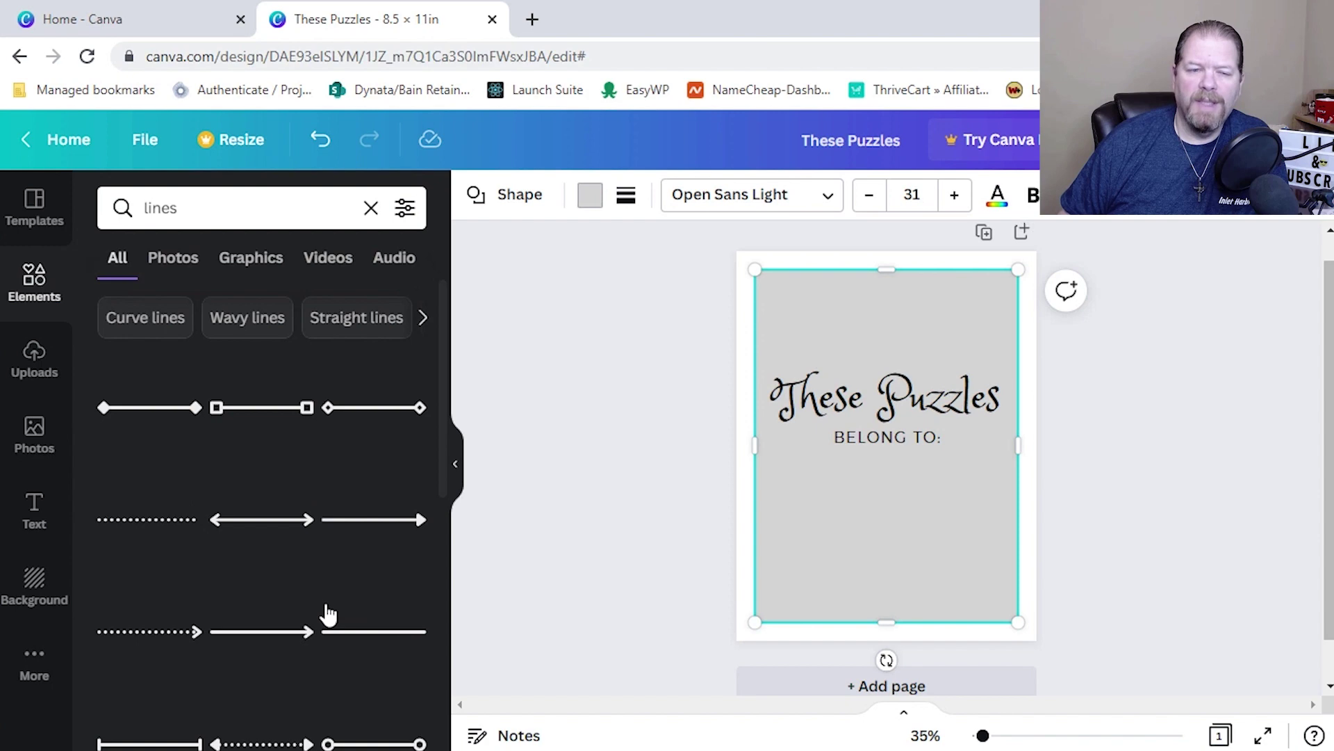
- Browse the line elements and add the plain solid line to the page
{"action": "scroll", "coordinate": [299, 635], "scroll_direction": "down", "scroll_amount": 3}
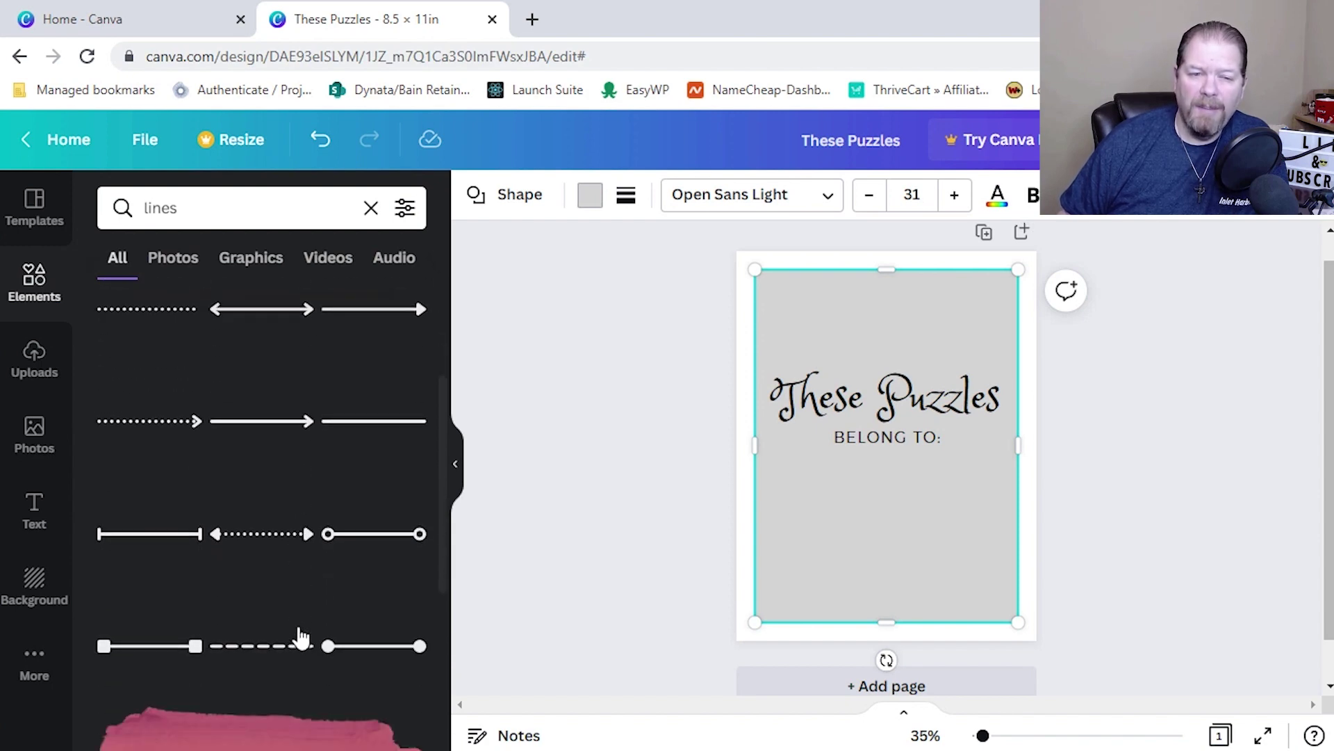
{"action": "scroll", "coordinate": [300, 646], "scroll_direction": "down", "scroll_amount": 6}
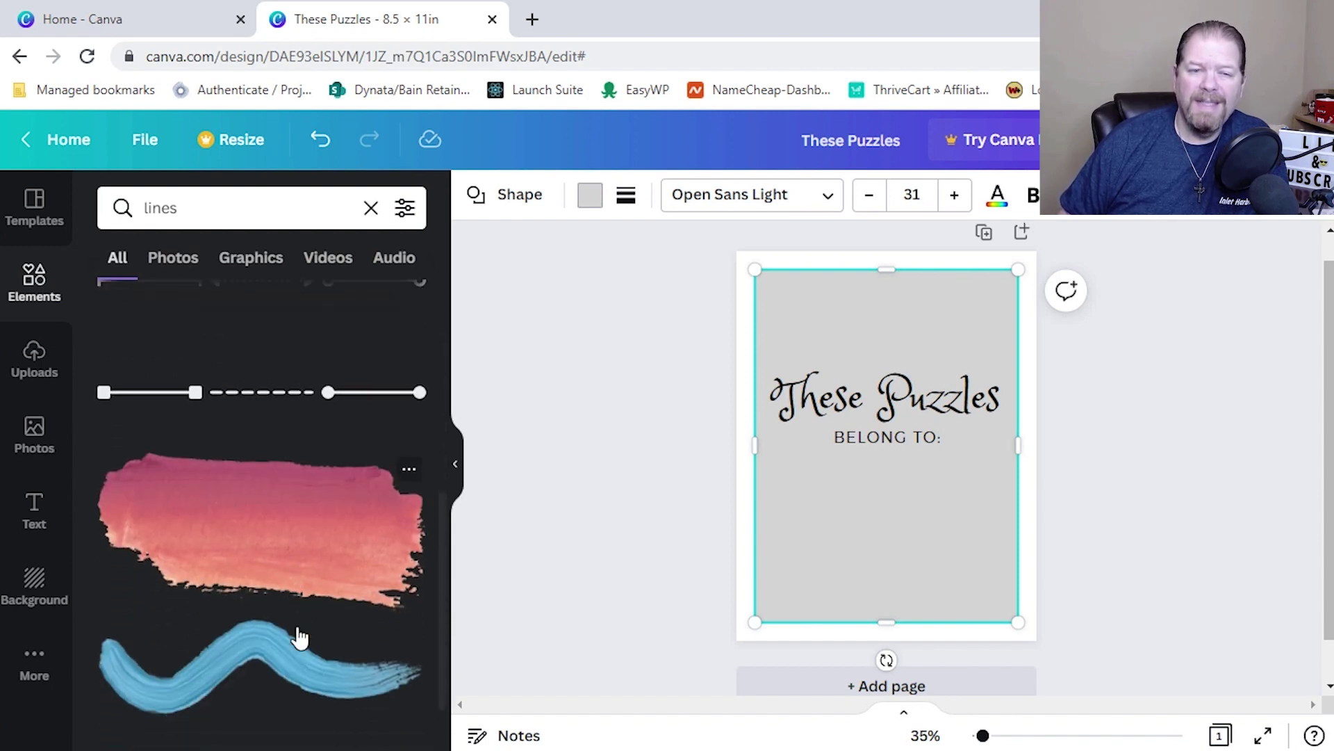
{"action": "scroll", "coordinate": [299, 634], "scroll_direction": "down", "scroll_amount": 10}
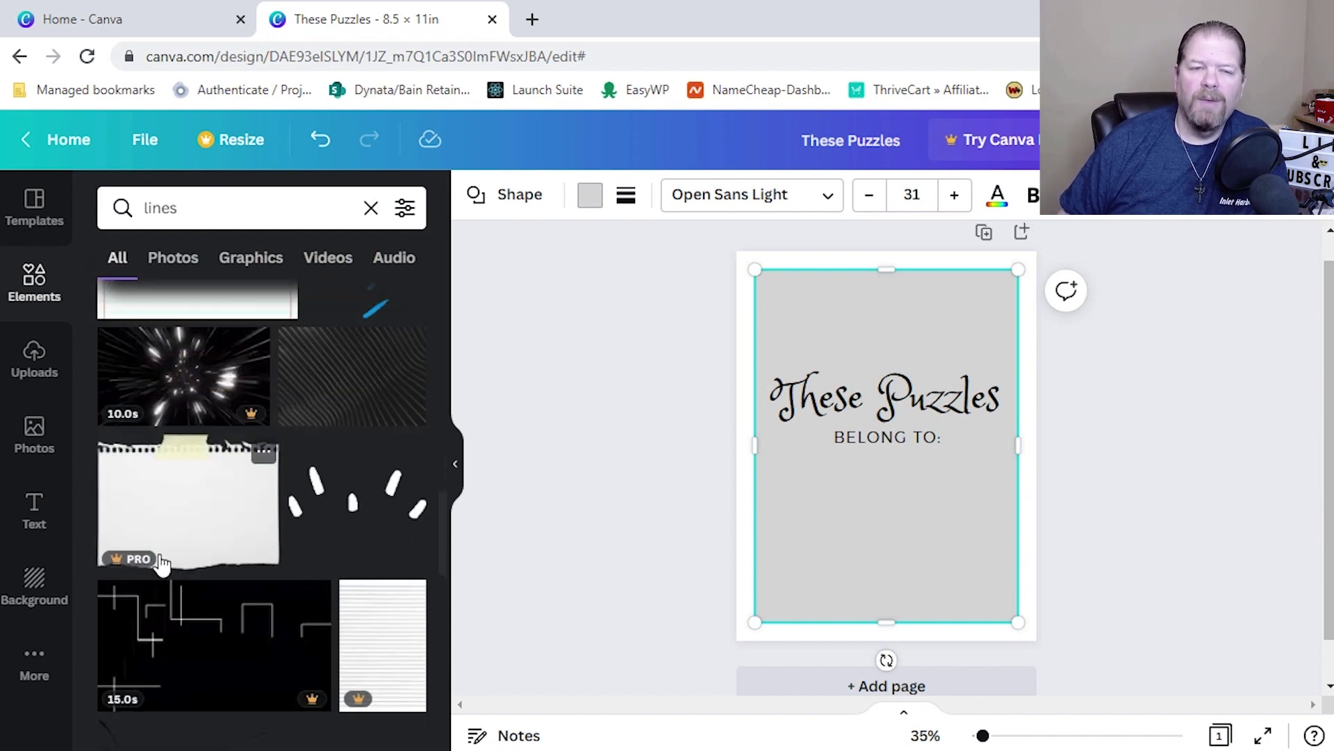
{"action": "scroll", "coordinate": [229, 529], "scroll_direction": "up", "scroll_amount": 5}
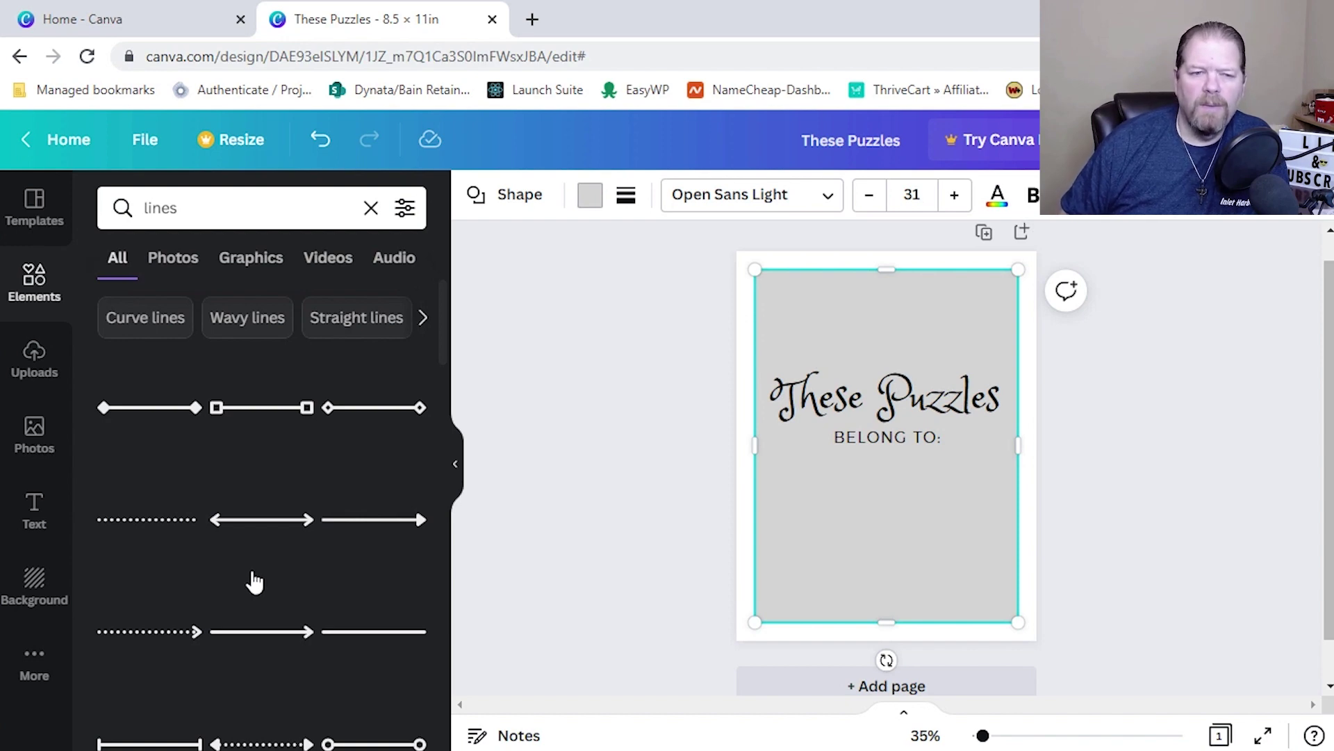
{"action": "scroll", "coordinate": [250, 581], "scroll_direction": "down", "scroll_amount": 2}
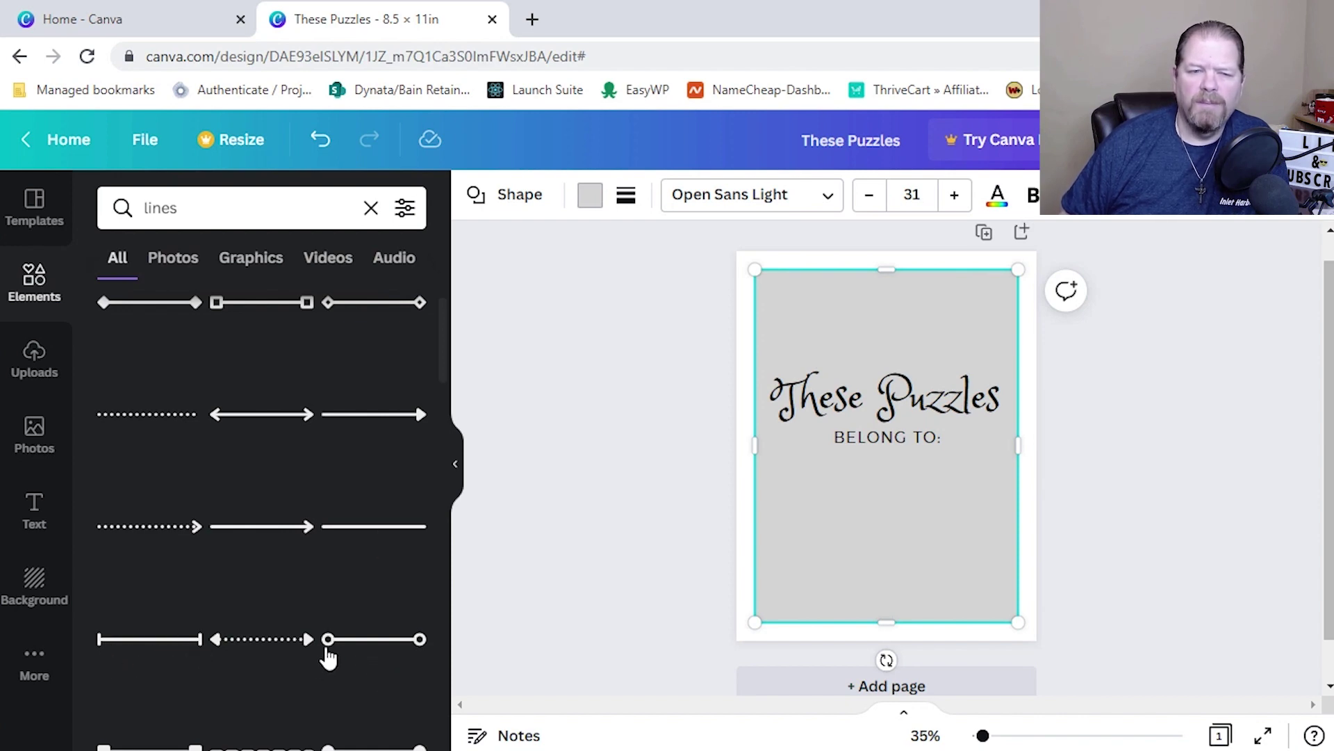
{"action": "left_click", "coordinate": [384, 537]}
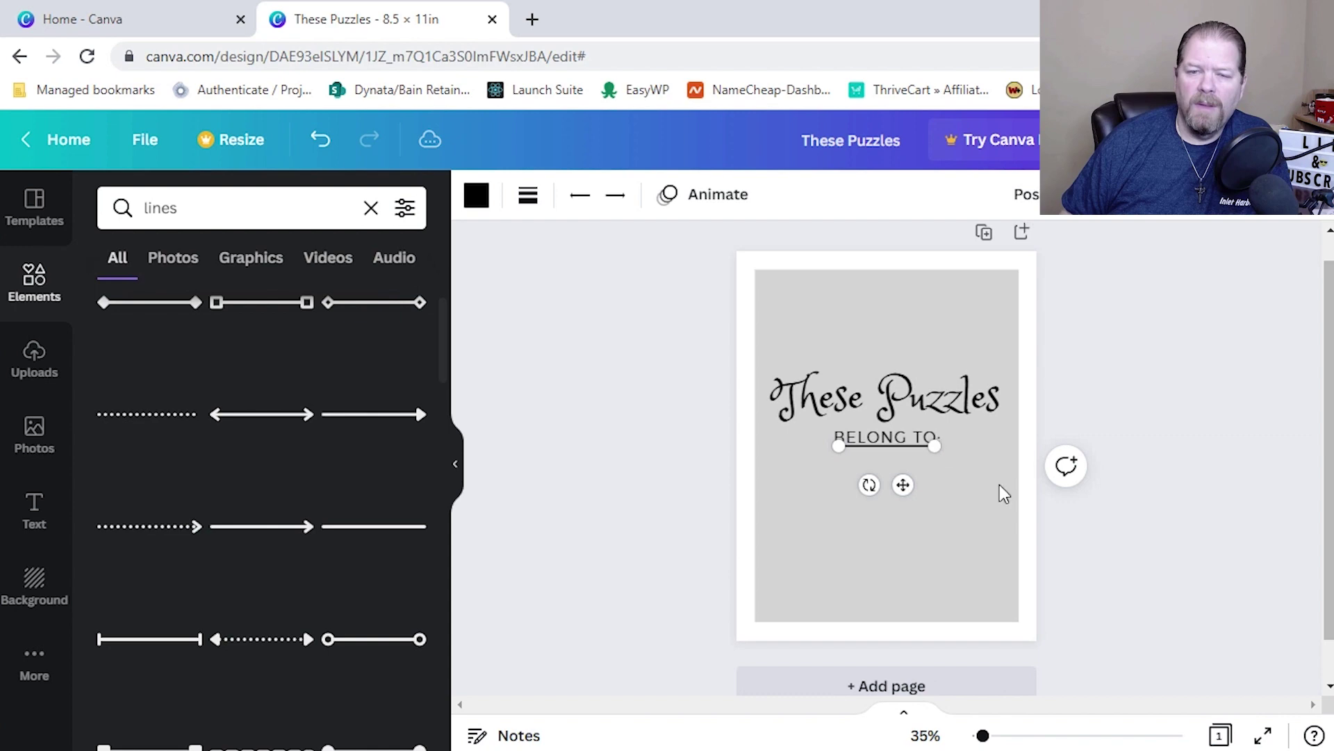
- Nudge the line down, leaving a gap beneath the "BELONG TO:" text
{"action": "key", "text": "shift+Down"}
{"action": "key", "text": "shift+Down"}
{"action": "key", "text": "shift+Down"}
{"action": "key", "text": "shift+Down"}
{"action": "key", "text": "shift+Down"}
{"action": "key", "text": "shift+Down"}
{"action": "key", "text": "shift+Down"}
{"action": "key", "text": "shift+Down"}
{"action": "key", "text": "shift+Down"}
{"action": "key", "text": "shift+Down"}
{"action": "key", "text": "shift+Down"}
{"action": "key", "text": "shift+Down"}
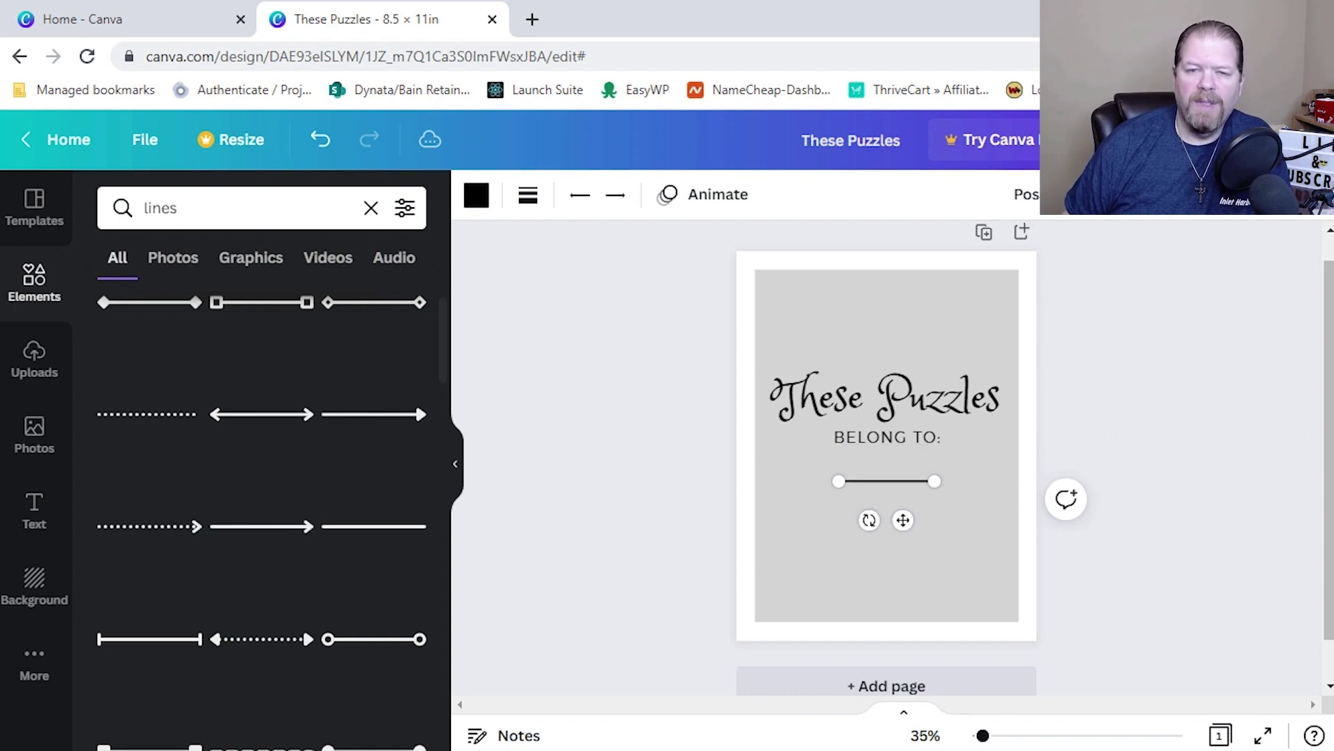
{"action": "key", "text": "shift+Up"}
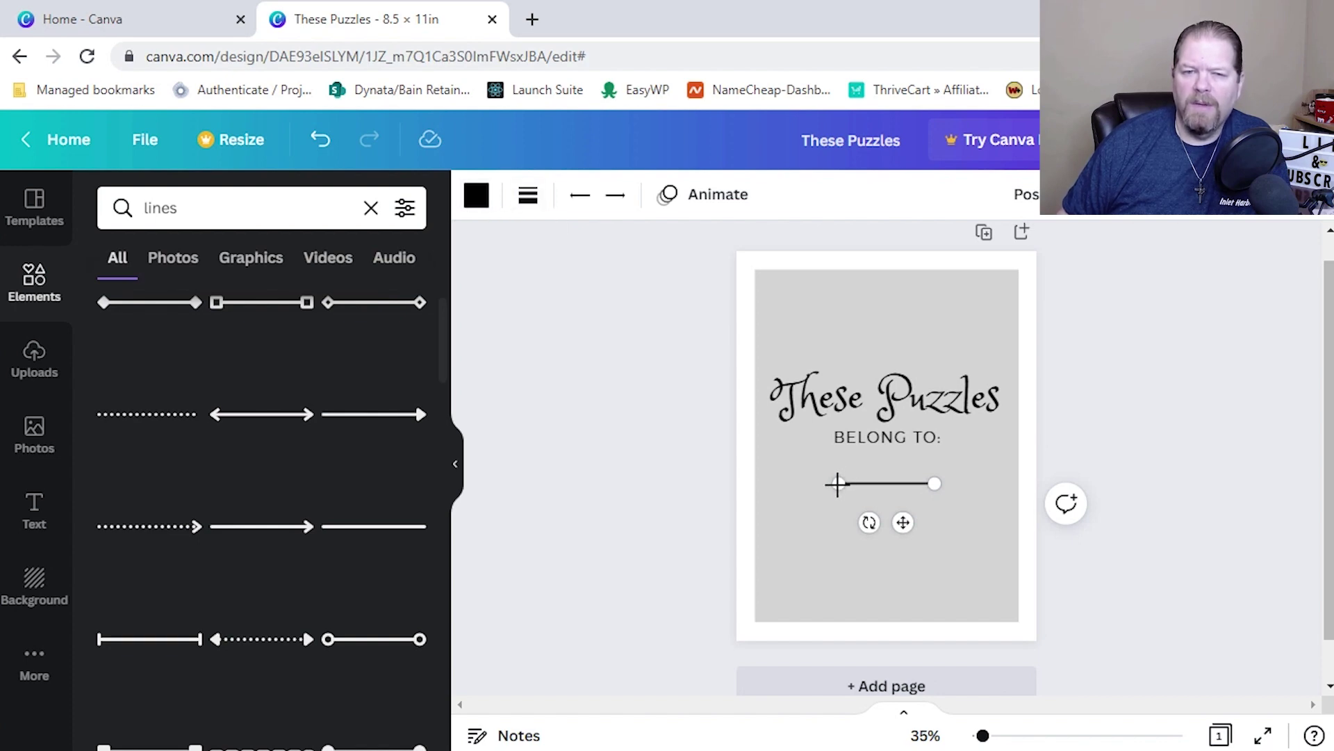
- Lengthen the line so it extends past both ends of "BELONG TO:", keeping it level and centered below the text
{"action": "left_click_drag", "start_coordinate": [836, 483], "coordinate": [814, 480]}
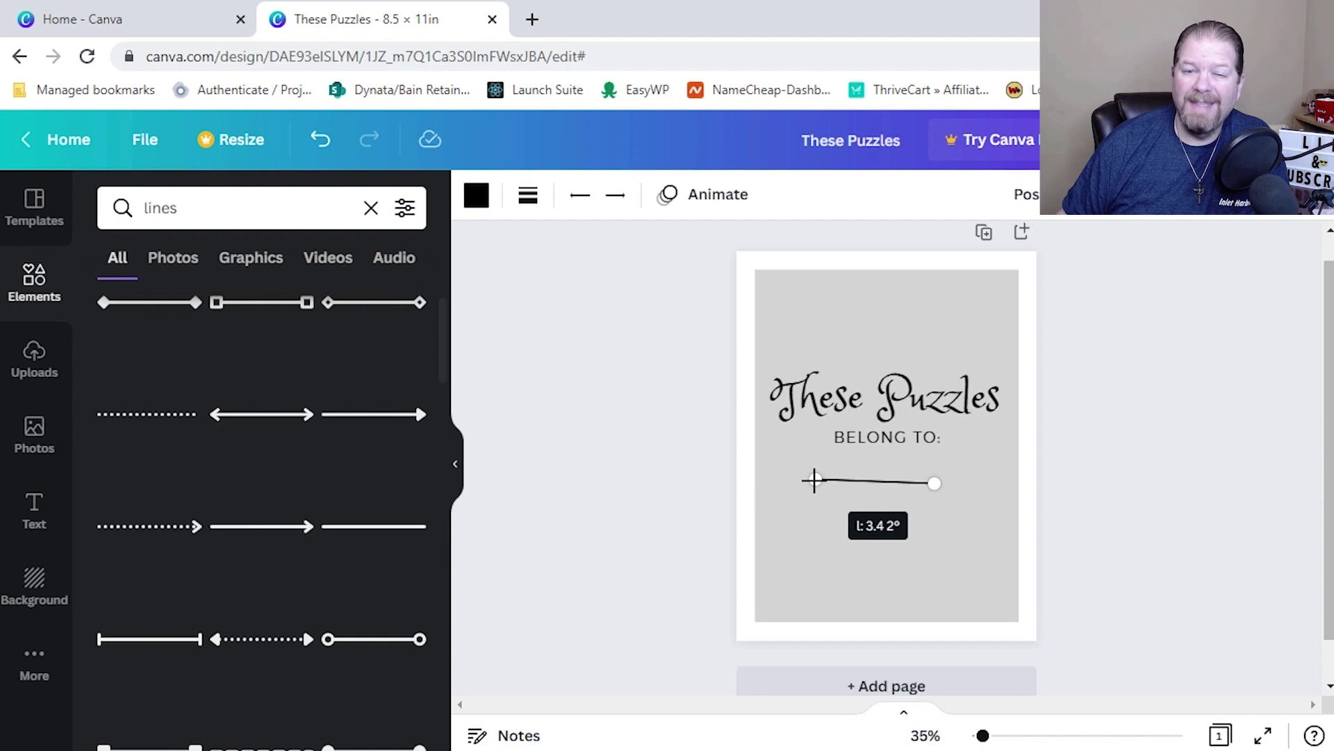
{"action": "left_click_drag", "start_coordinate": [814, 480], "coordinate": [805, 479]}
{"action": "left_click", "coordinate": [932, 507]}
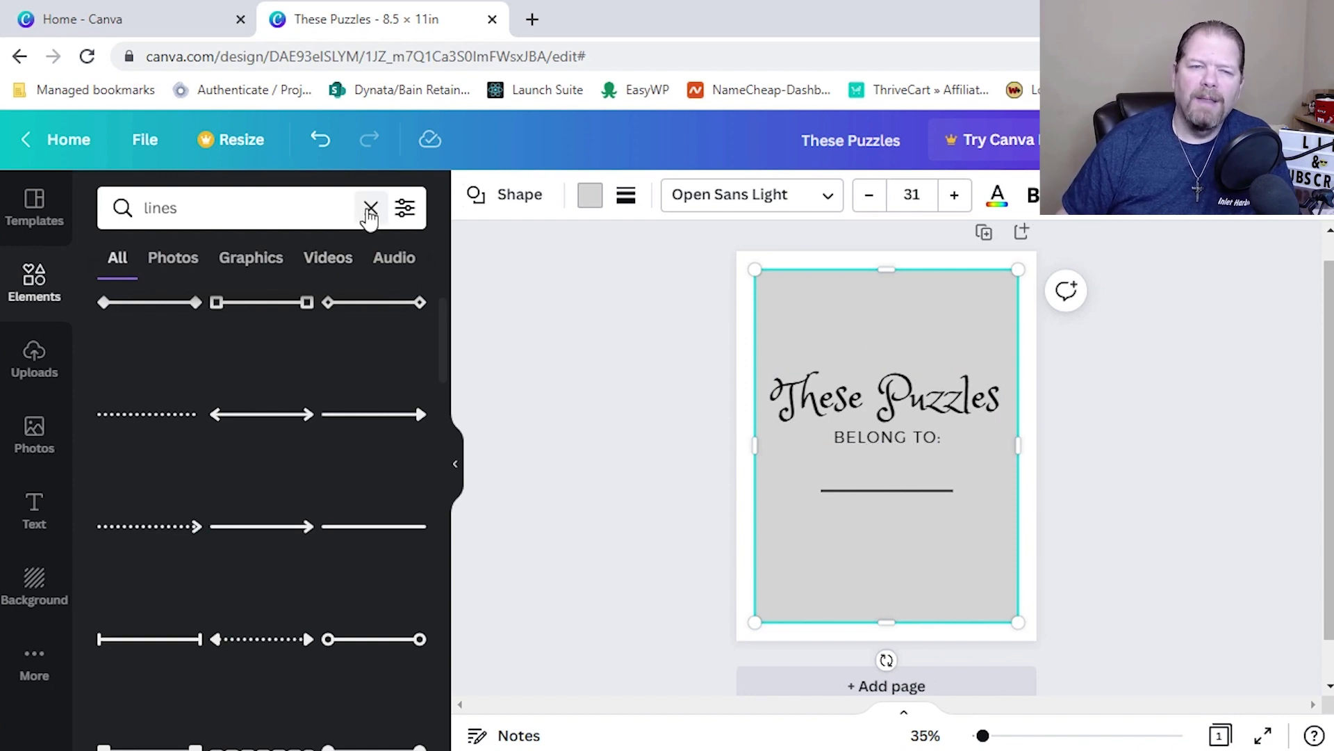
- Clear the line search and search the elements for "filigree"
{"action": "left_click", "coordinate": [371, 207]}
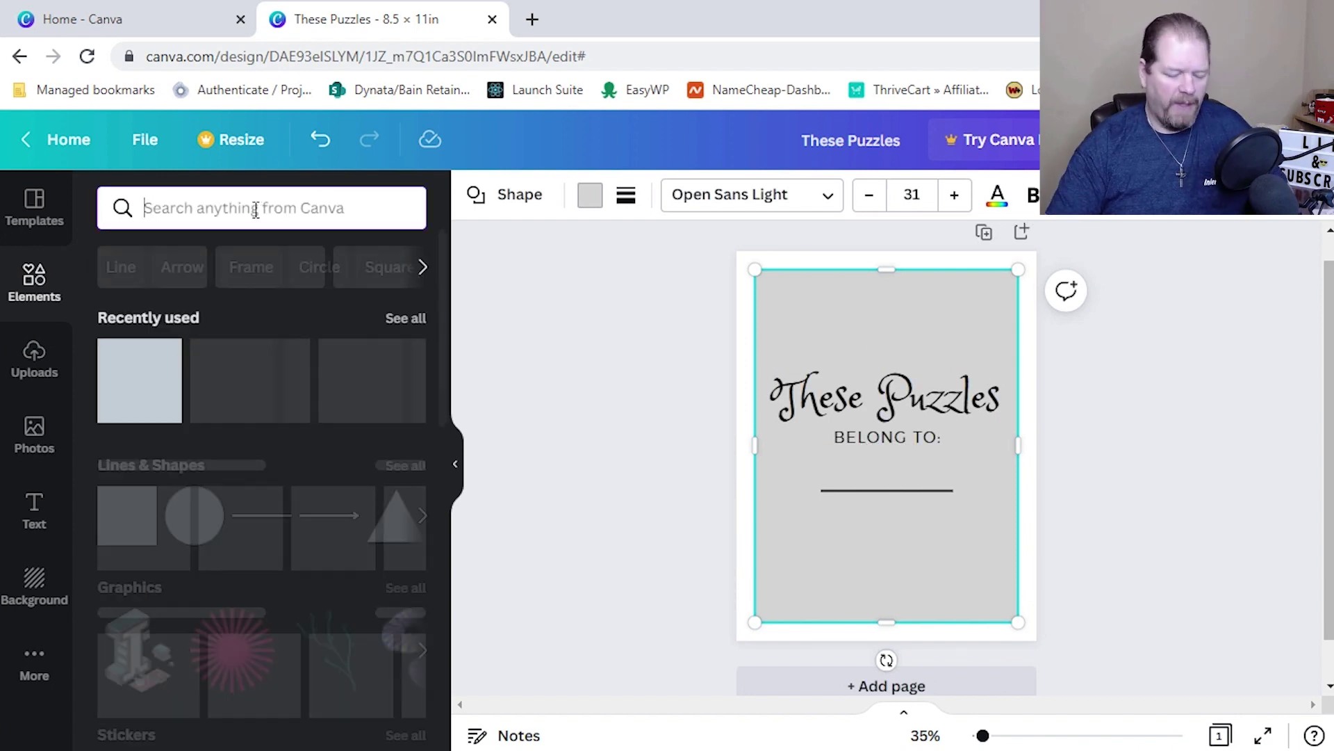
{"action": "left_click", "coordinate": [255, 210]}
{"action": "type", "text": "fil"}
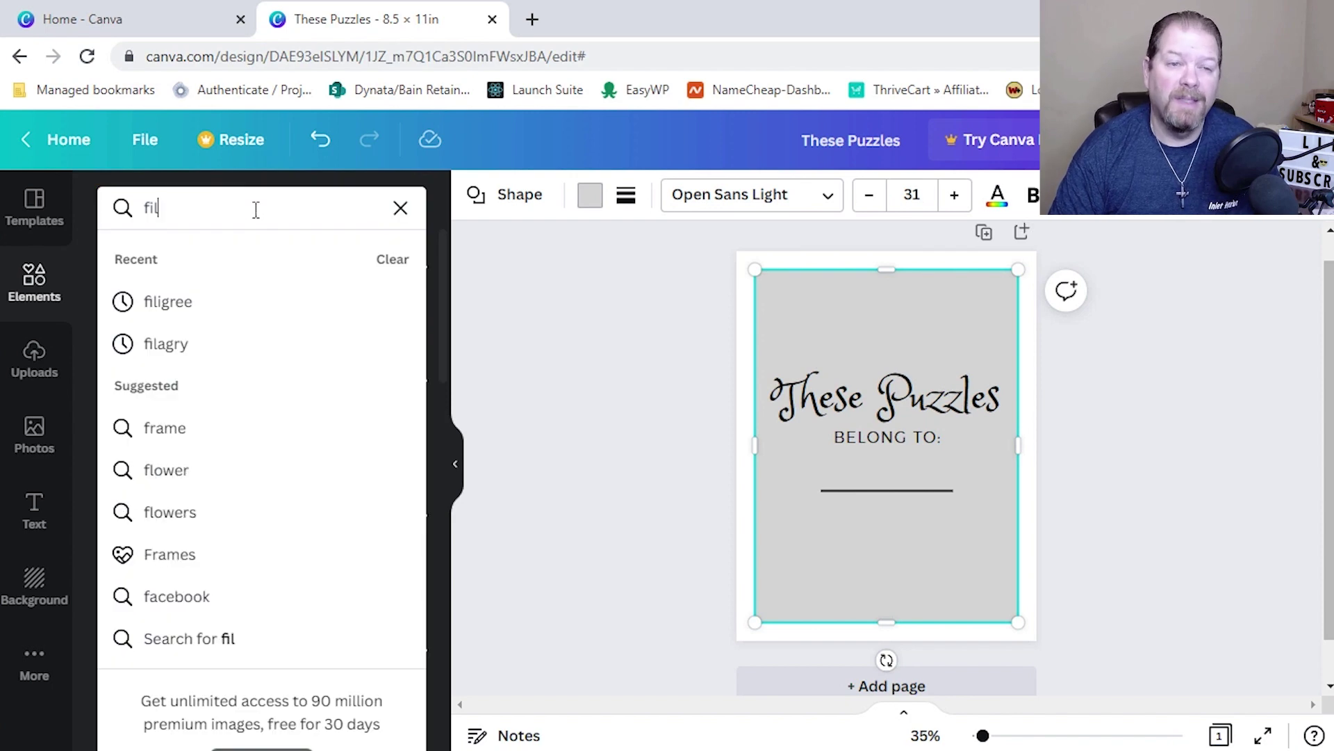
{"action": "type", "text": "e"}
{"action": "type", "text": "gree"}
{"action": "key", "text": "BackSpace"}
{"action": "key", "text": "BackSpace"}
{"action": "key", "text": "BackSpace"}
{"action": "key", "text": "BackSpace"}
{"action": "key", "text": "BackSpace"}
{"action": "key", "text": "BackSpace"}
{"action": "left_click", "coordinate": [182, 303]}
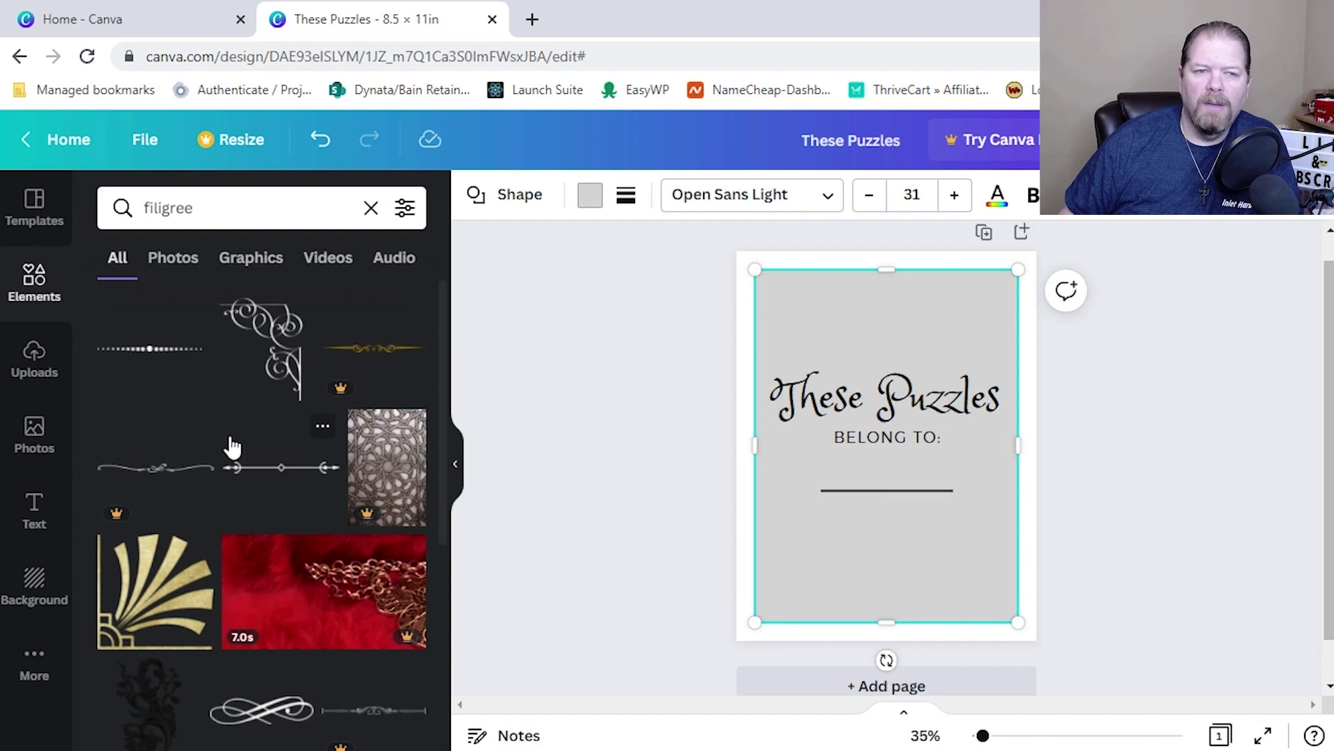
- Add the corner filigree graphic, place it in the gray panel's upper-right corner and shrink it clear of the heading
{"action": "left_click", "coordinate": [276, 370]}
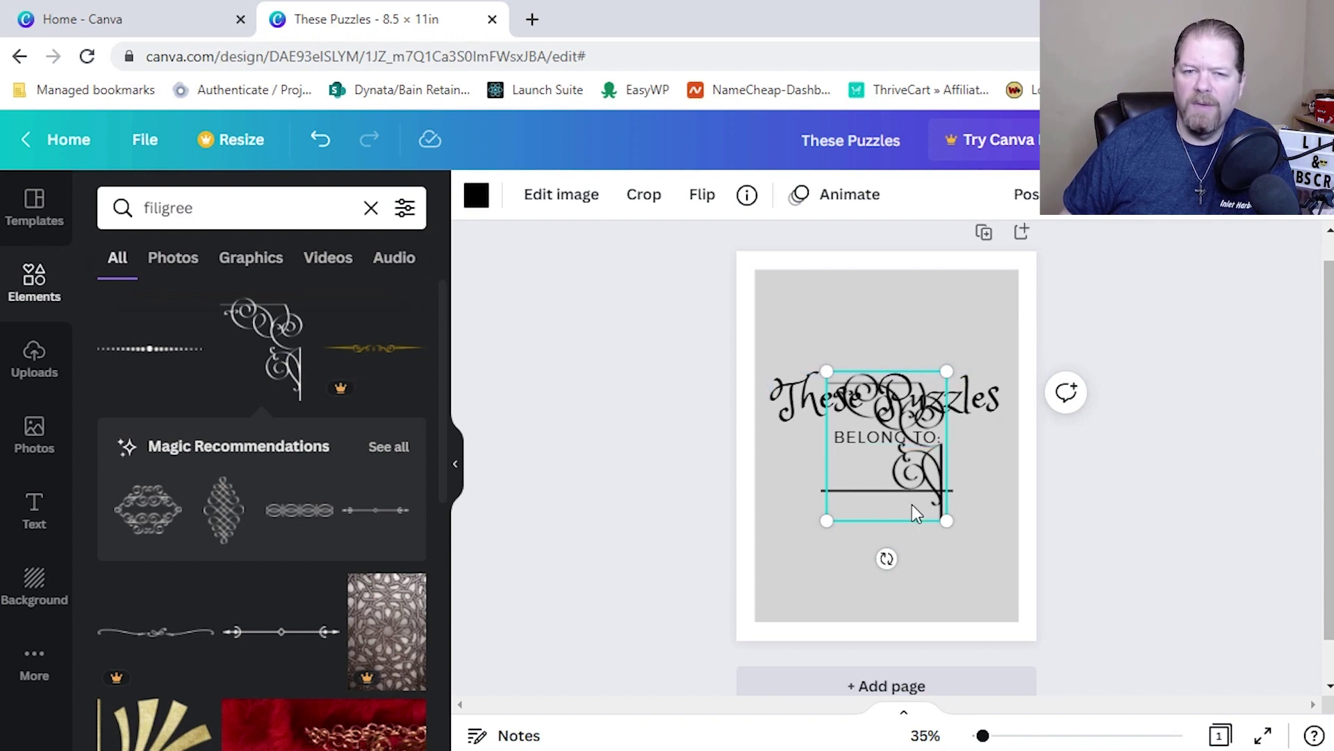
{"action": "left_click_drag", "start_coordinate": [904, 502], "coordinate": [979, 405]}
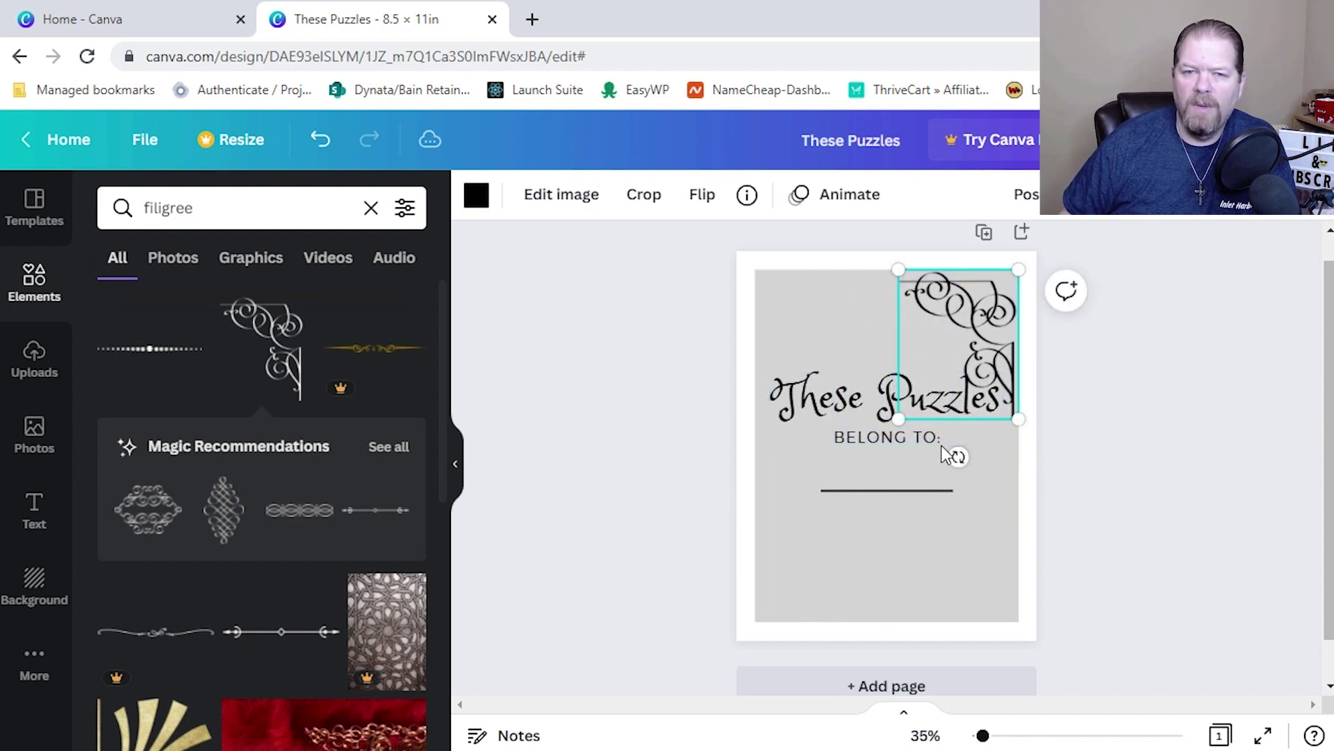
{"action": "left_click_drag", "start_coordinate": [897, 426], "coordinate": [1008, 411]}
{"action": "left_click", "coordinate": [988, 440]}
{"action": "left_click", "coordinate": [988, 487]}
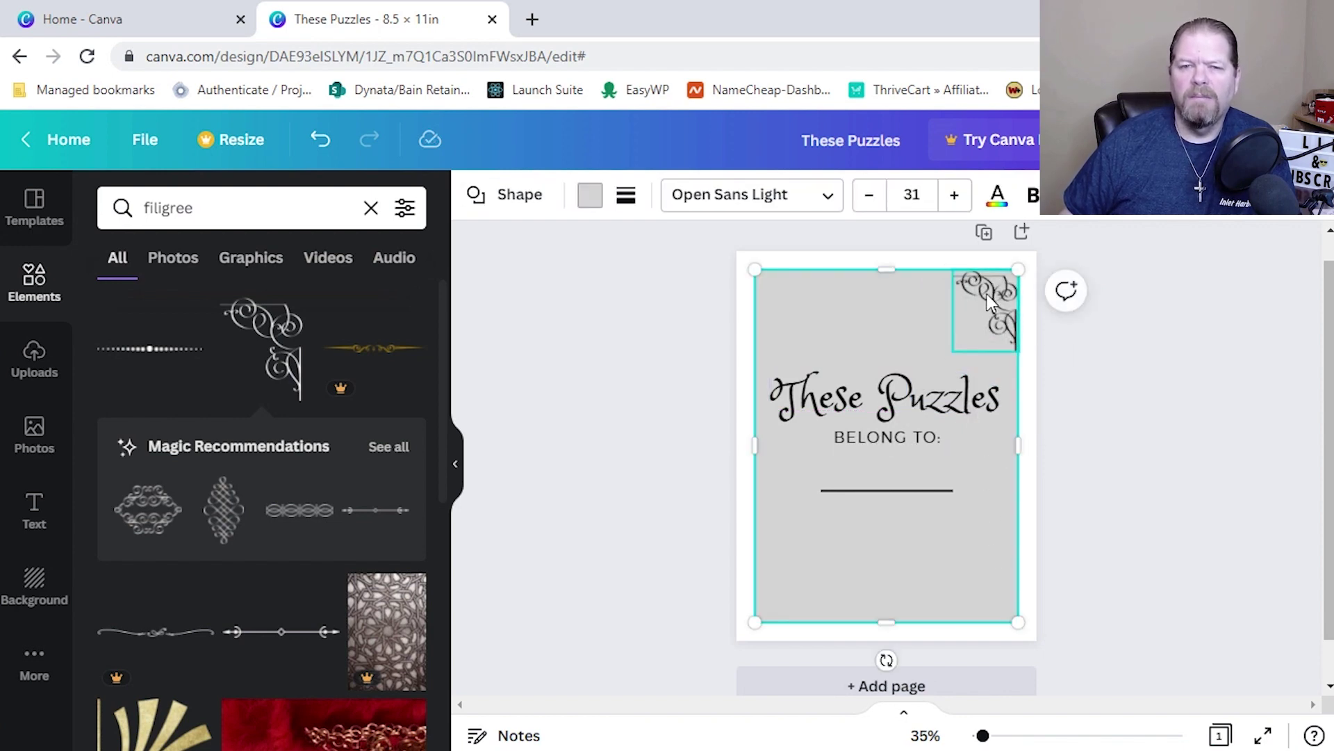
- Duplicate the corner filigree into the gray panel's upper-left corner and flip the copy horizontally
{"action": "left_click", "coordinate": [999, 314]}
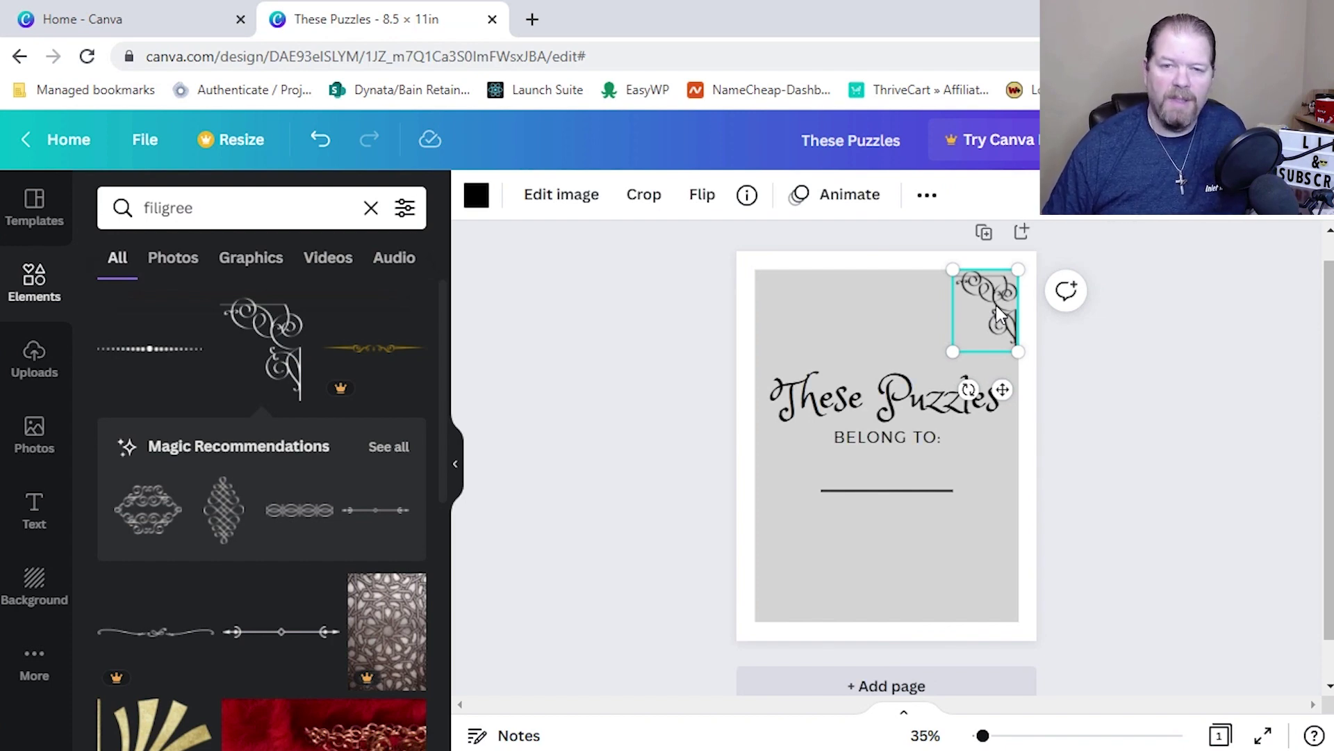
{"action": "key", "text": "ctrl+d"}
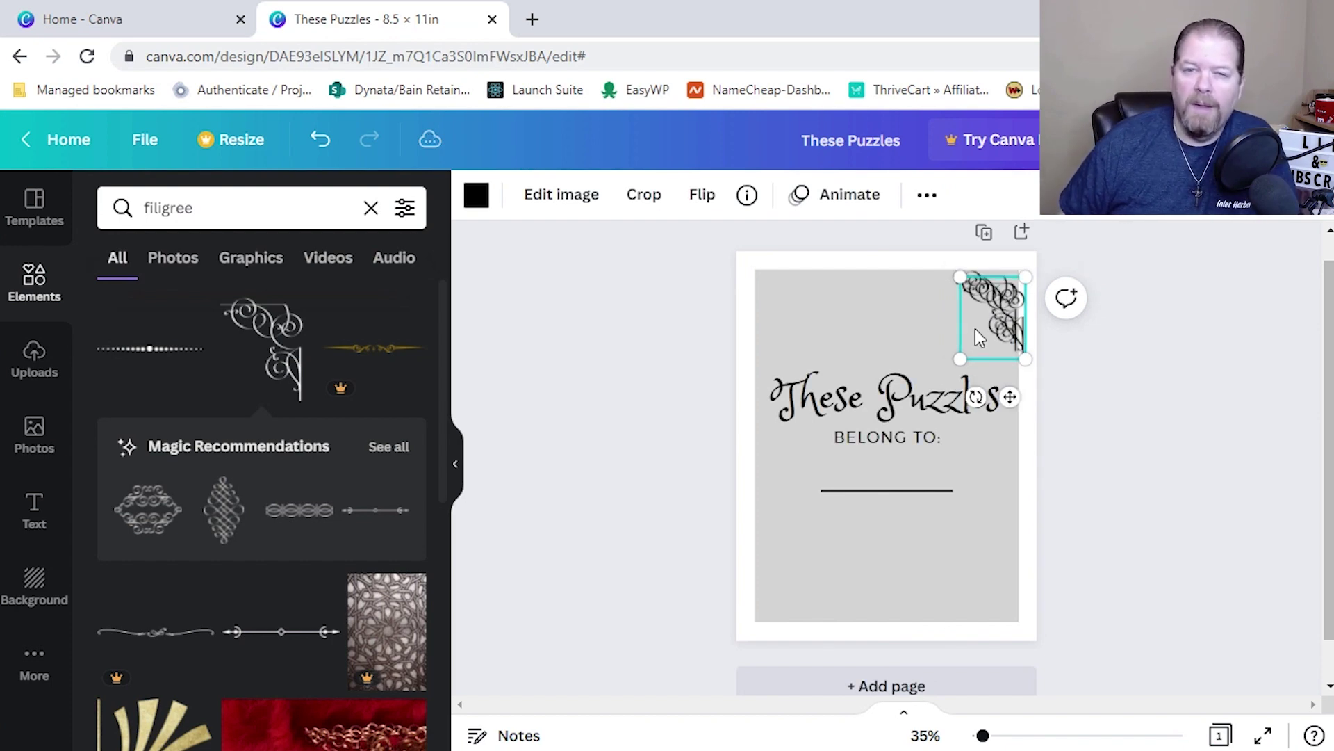
{"action": "left_click_drag", "start_coordinate": [974, 332], "coordinate": [769, 317]}
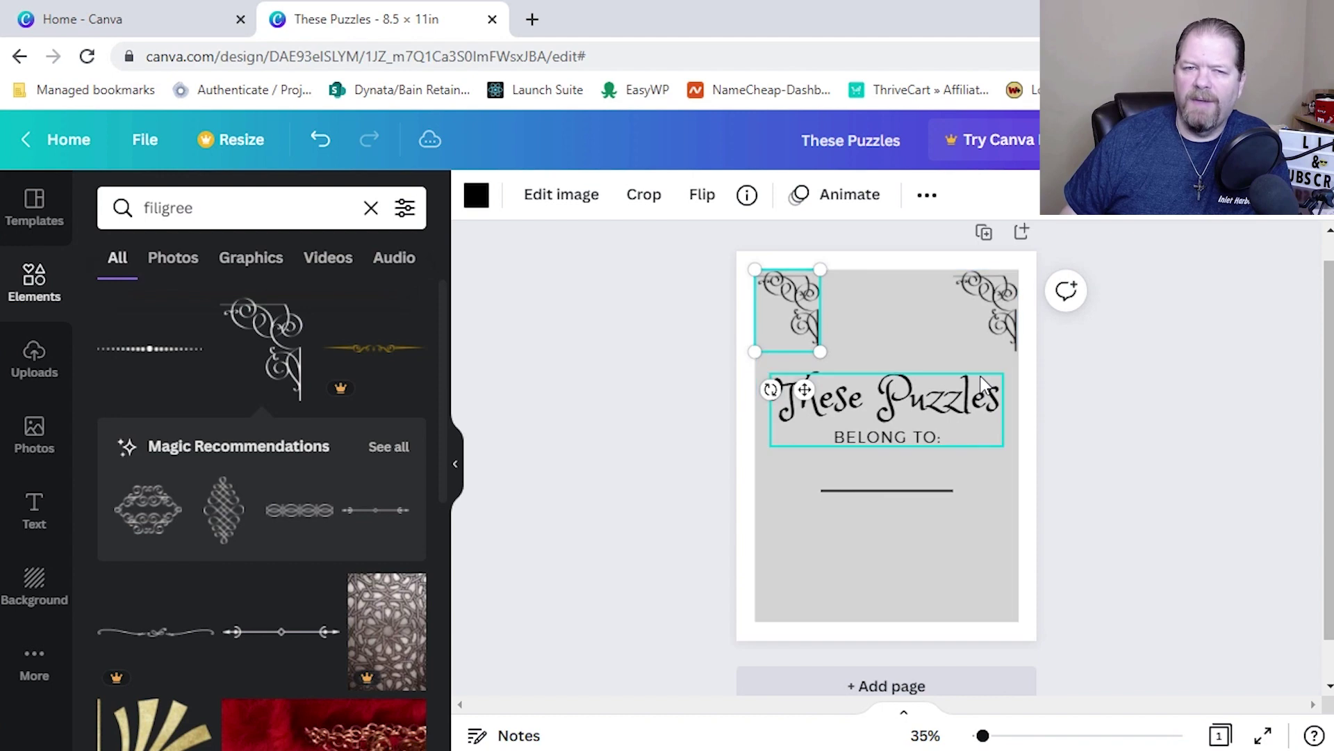
{"action": "left_click", "coordinate": [703, 198]}
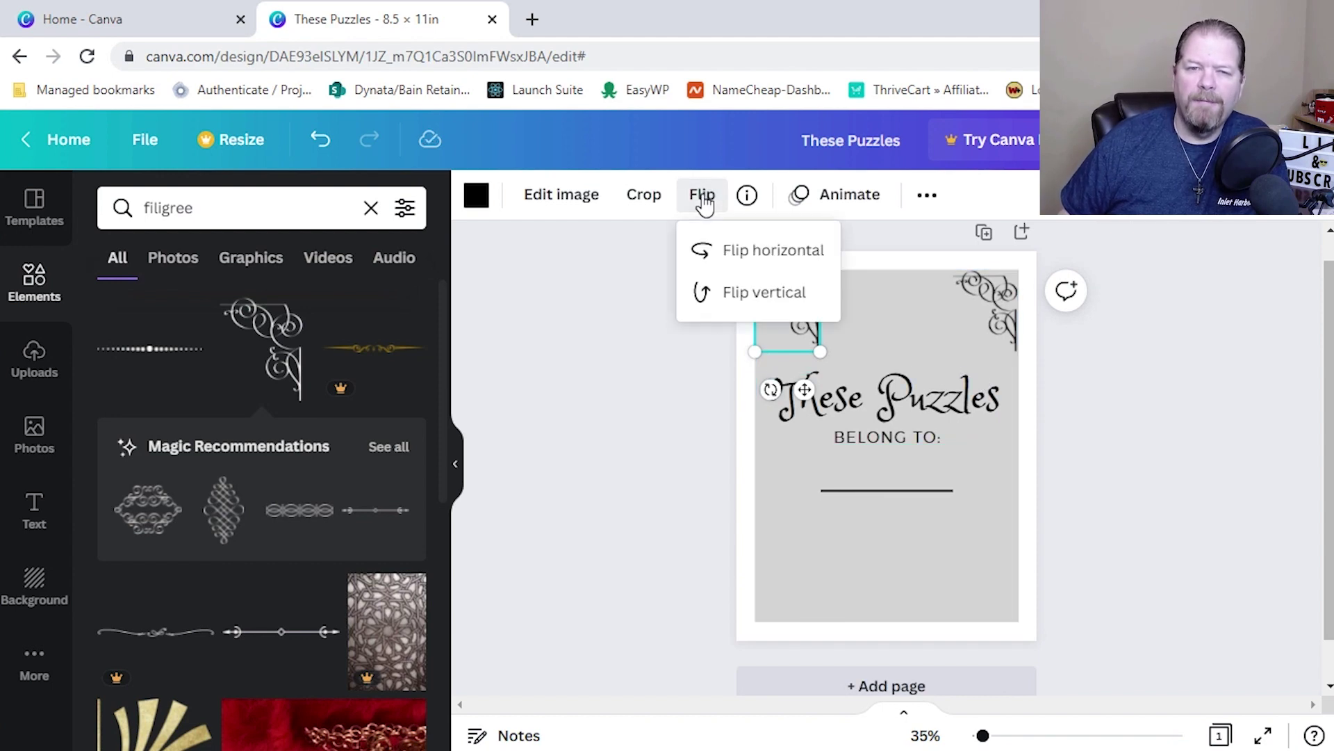
{"action": "left_click", "coordinate": [773, 251]}
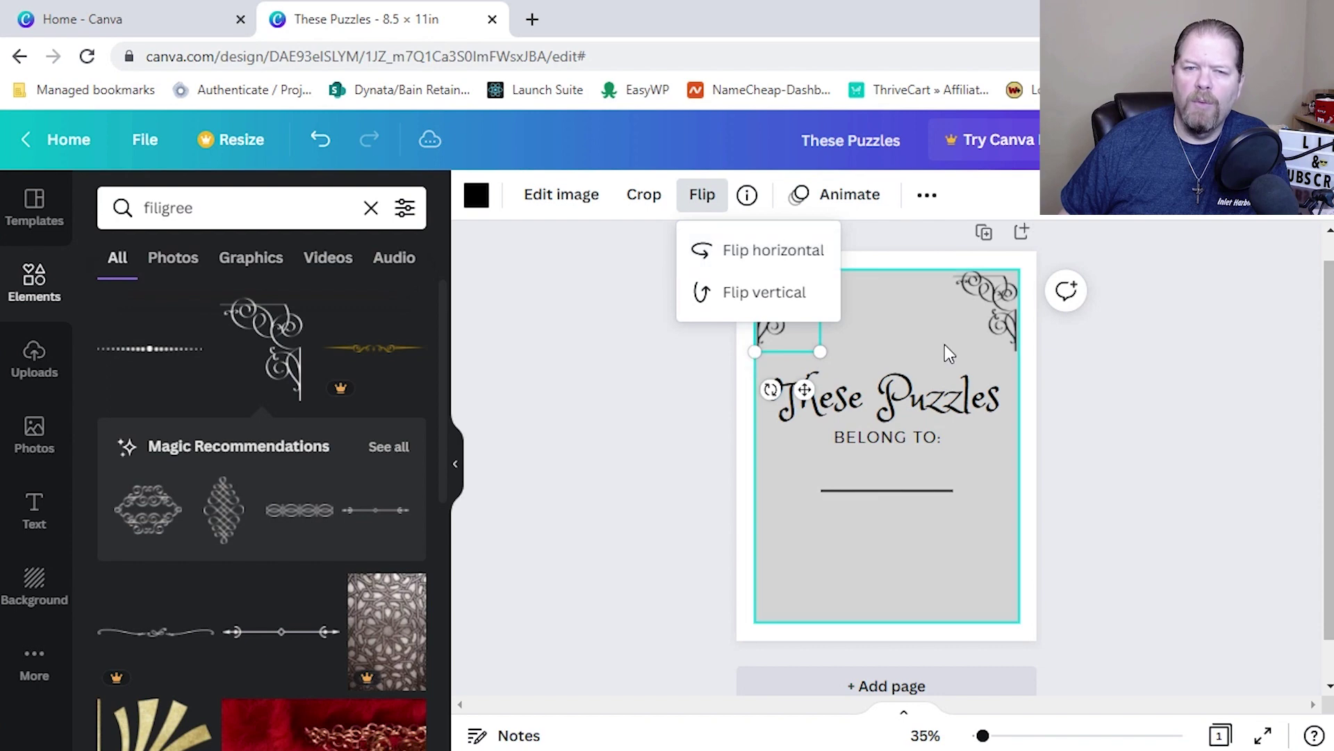
{"action": "left_click", "coordinate": [881, 316]}
- Duplicate both upper corner filigrees together and move the copies down to the lower part of the gray panel
{"action": "left_click", "coordinate": [796, 320]}
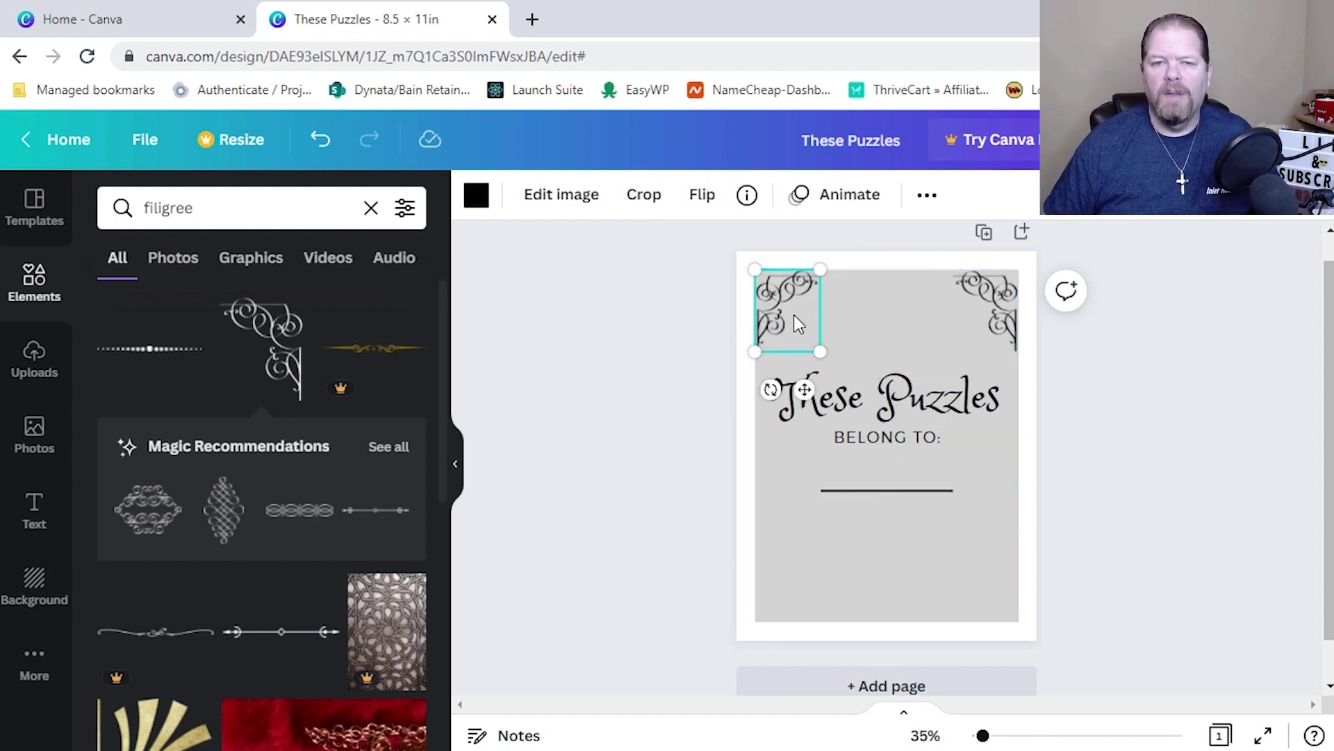
{"action": "left_click", "coordinate": [1000, 323], "text": "shift"}
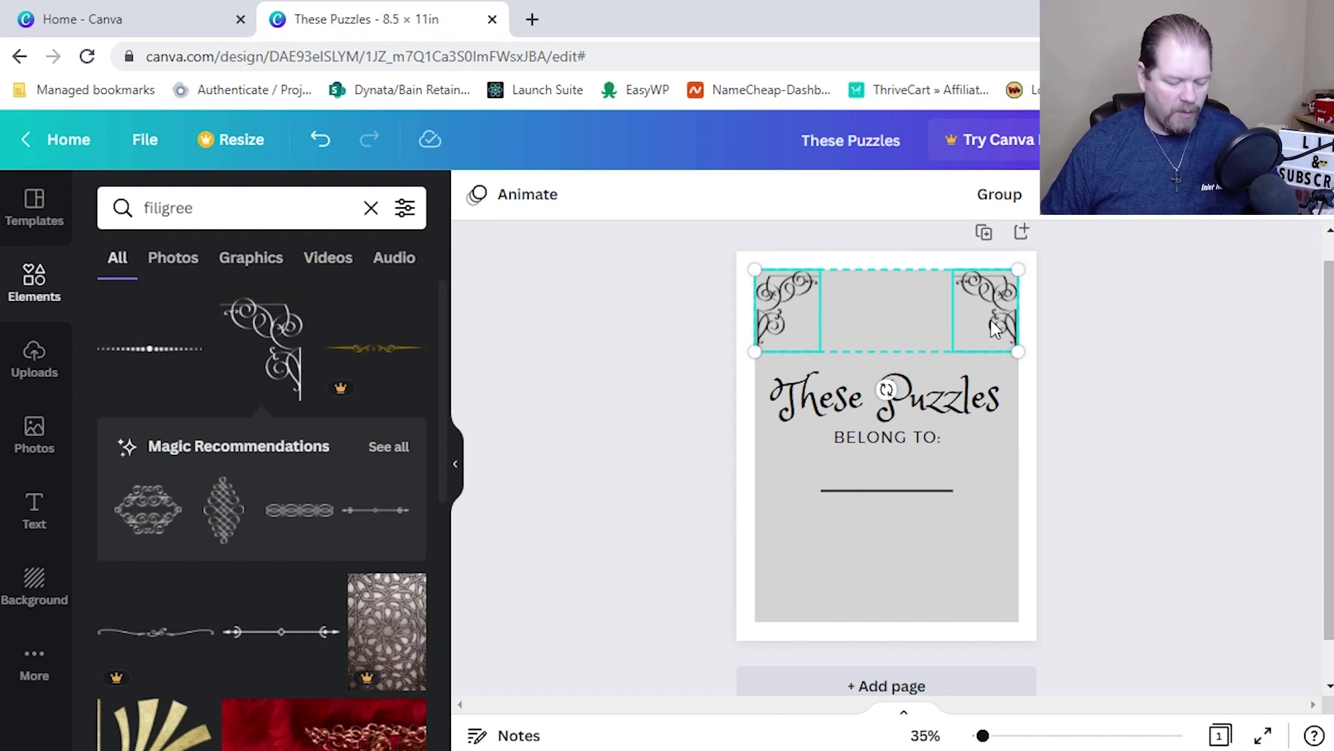
{"action": "key", "text": "ctrl+d"}
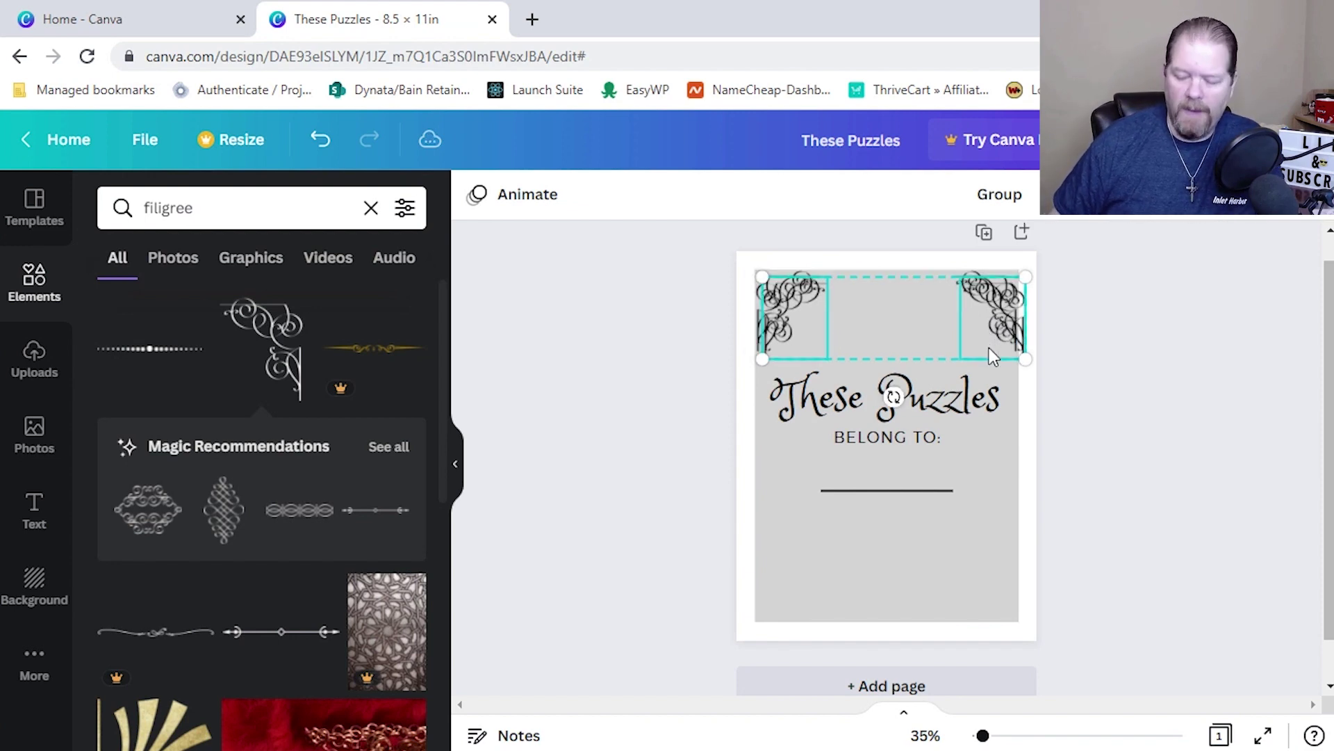
{"action": "key", "text": "shift+Down"}
{"action": "key", "text": "shift+Down"}
{"action": "key", "text": "shift+Down"}
{"action": "key", "text": "shift+Down"}
{"action": "key", "text": "shift+Down"}
{"action": "key", "text": "shift+Down"}
{"action": "key", "text": "shift+Down"}
{"action": "key", "text": "shift+Down"}
{"action": "key", "text": "shift+Down"}
{"action": "key", "text": "shift+Down"}
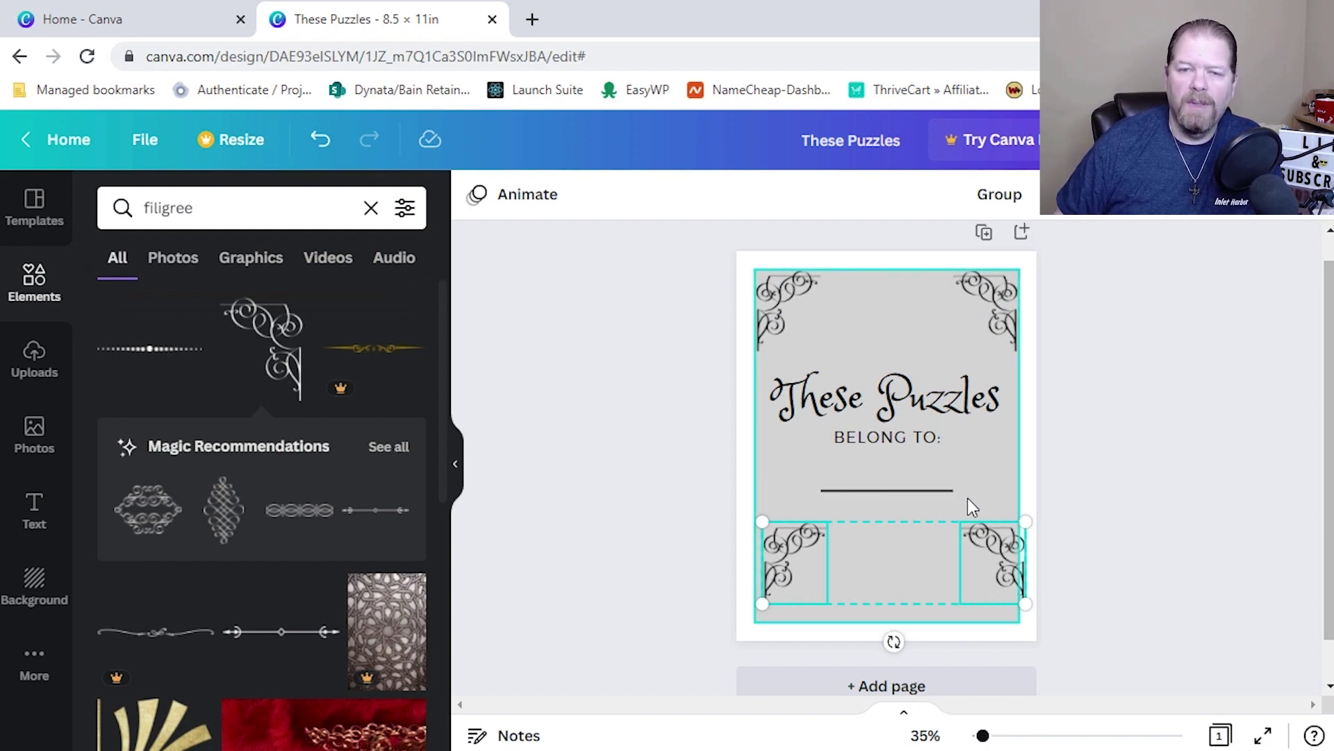
- Flip the two lower filigree copies vertically and fit them into the gray panel's lower-right and lower-left corners
{"action": "left_click", "coordinate": [1010, 499]}
{"action": "left_click", "coordinate": [982, 554]}
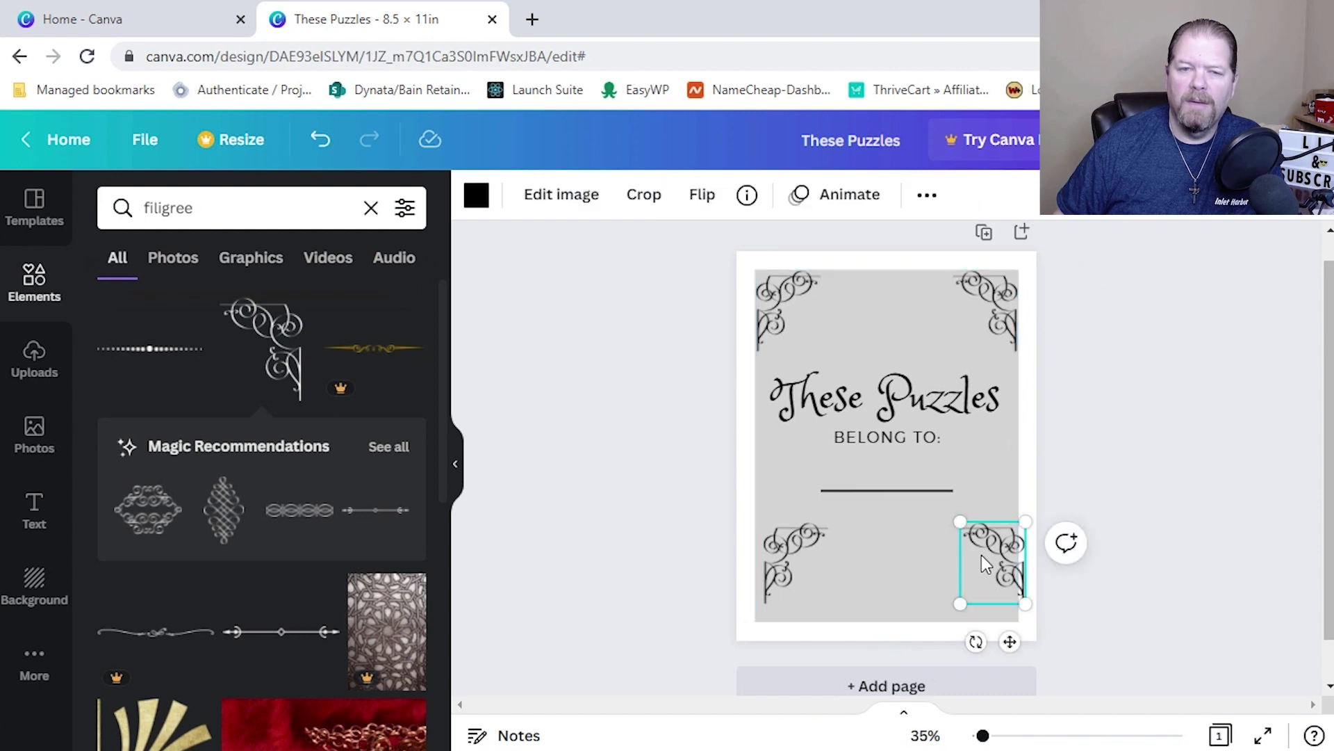
{"action": "left_click", "coordinate": [703, 208]}
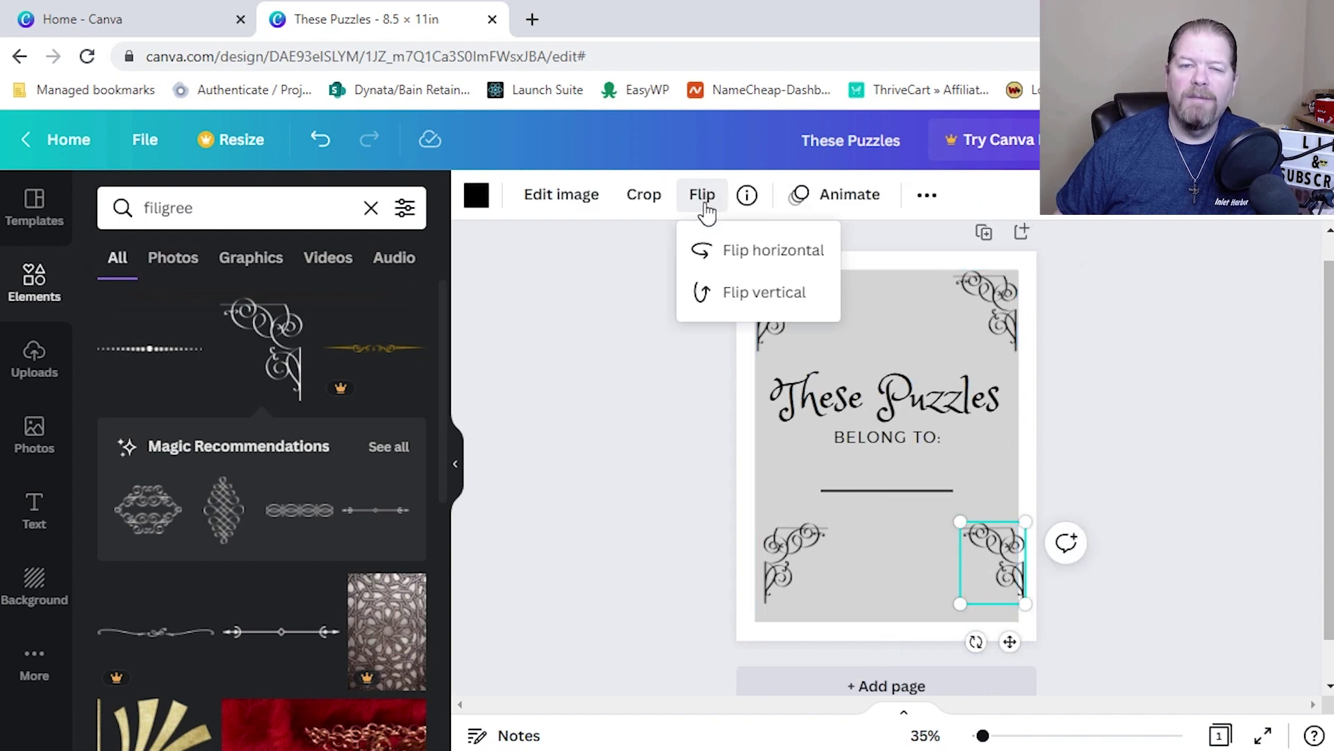
{"action": "left_click", "coordinate": [751, 293]}
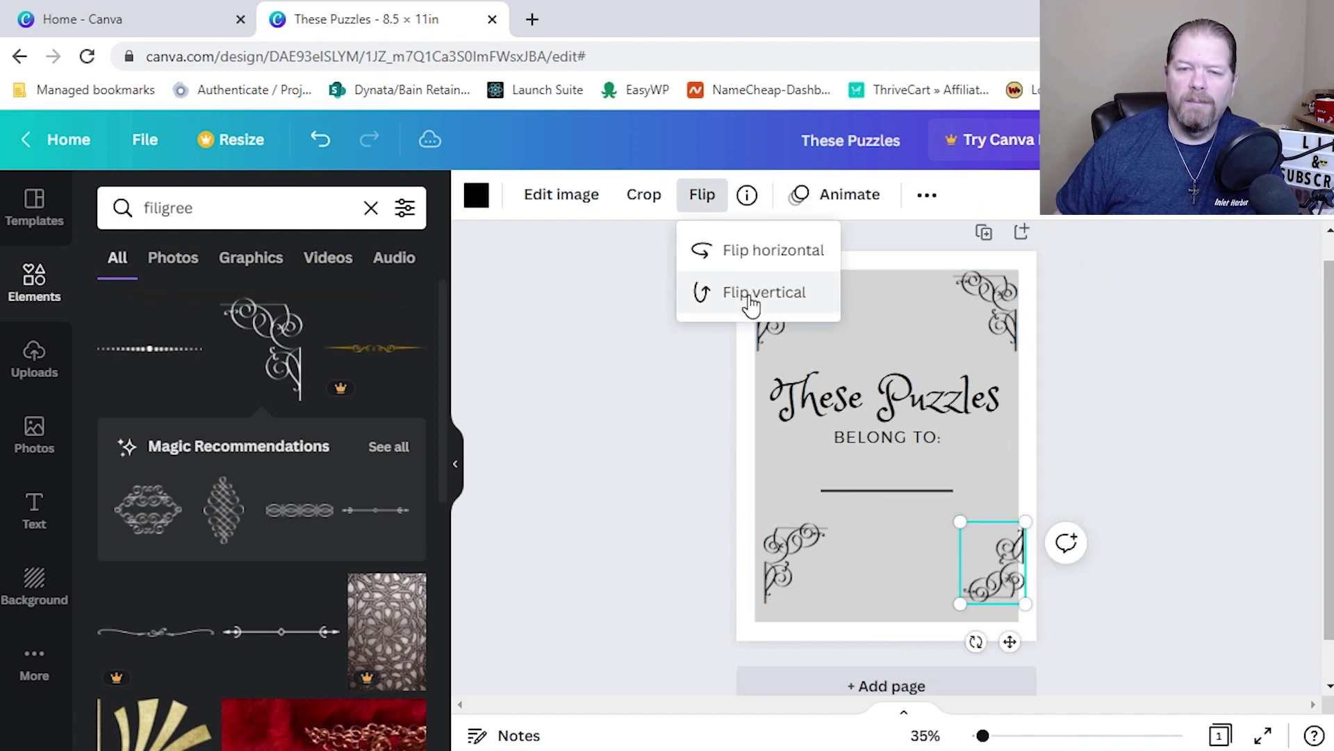
{"action": "left_click", "coordinate": [997, 588]}
{"action": "left_click_drag", "start_coordinate": [997, 591], "coordinate": [992, 601]}
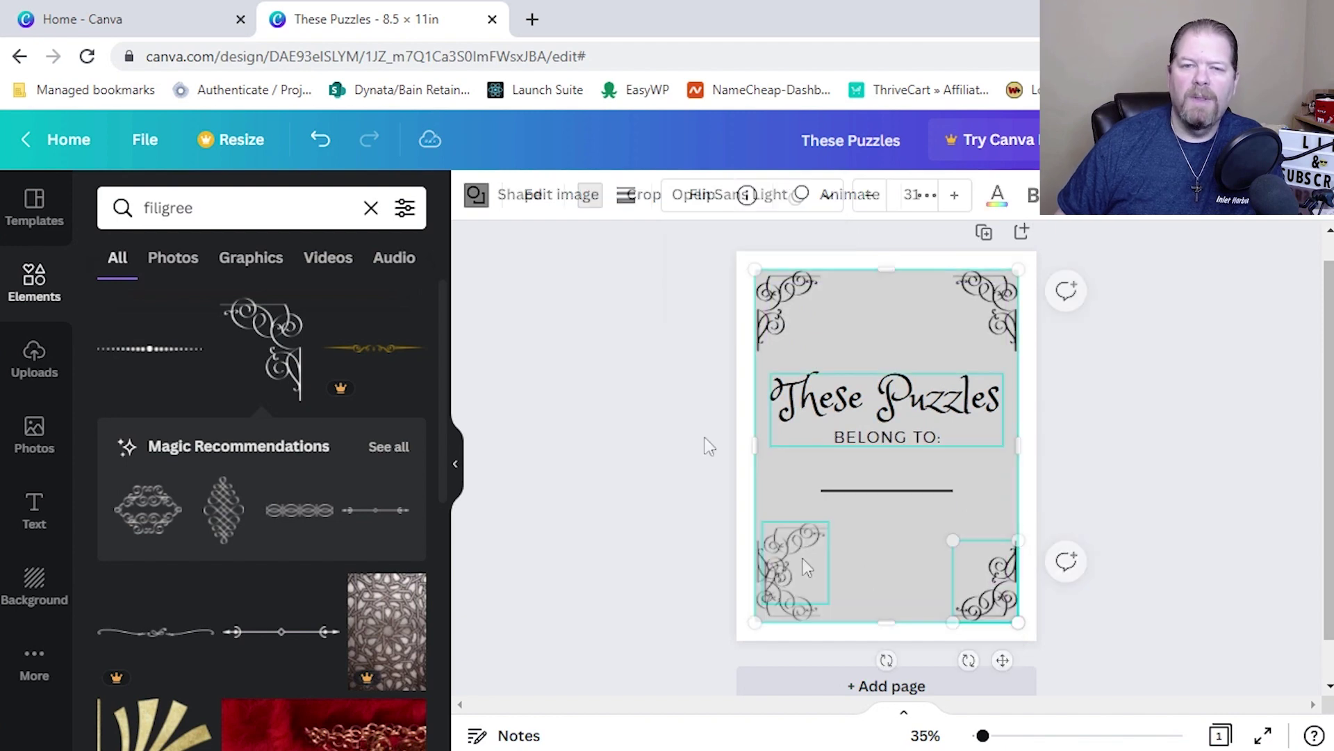
{"action": "key", "text": "ctrl+a"}
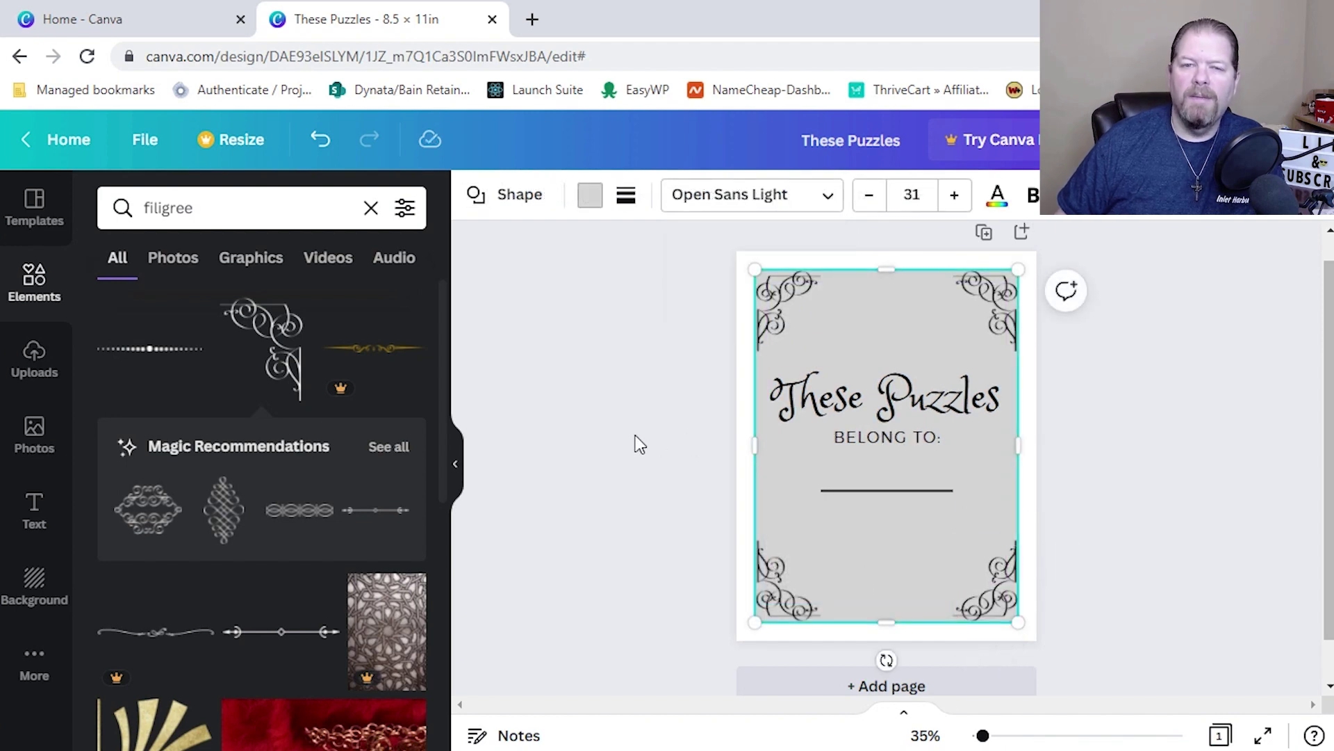
{"action": "left_click", "coordinate": [634, 435]}
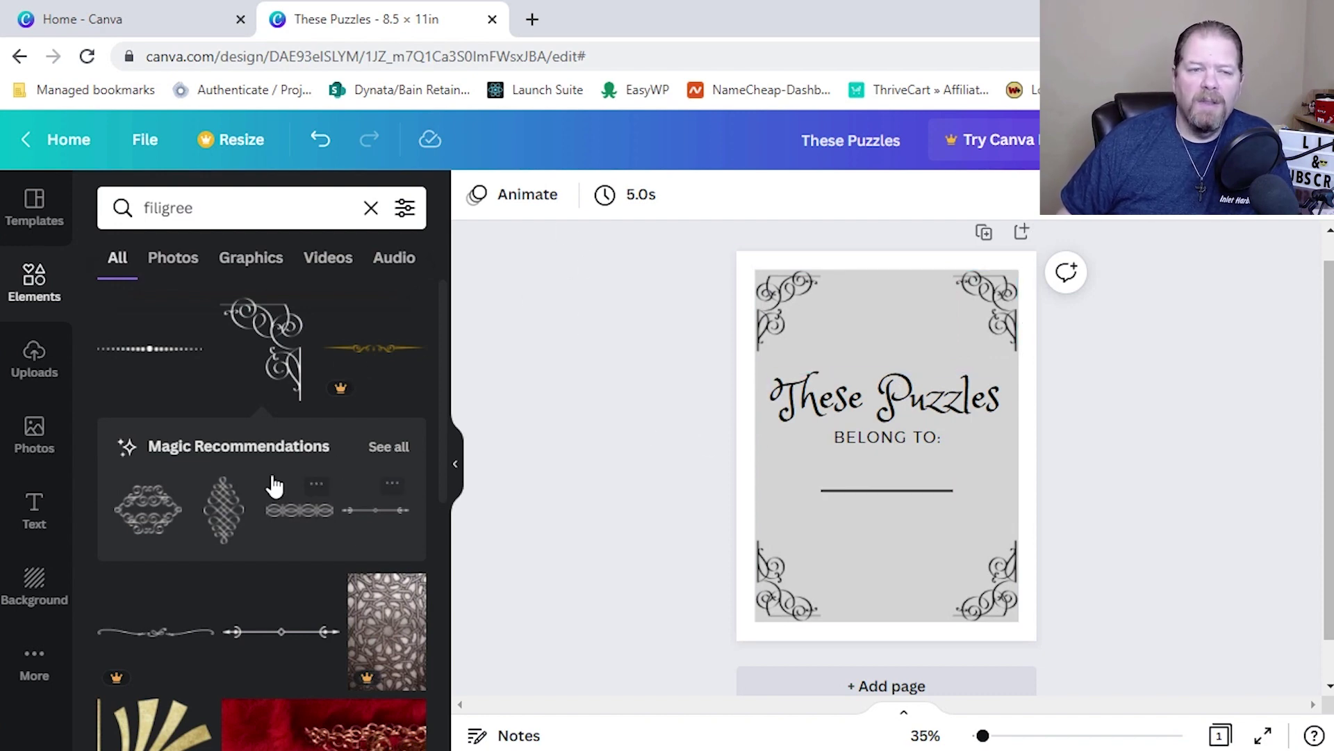
- Add the dotted divider graphic centered above "These Puzzles" and a matching one below the name line
{"action": "left_click_drag", "start_coordinate": [177, 384], "coordinate": [927, 459]}
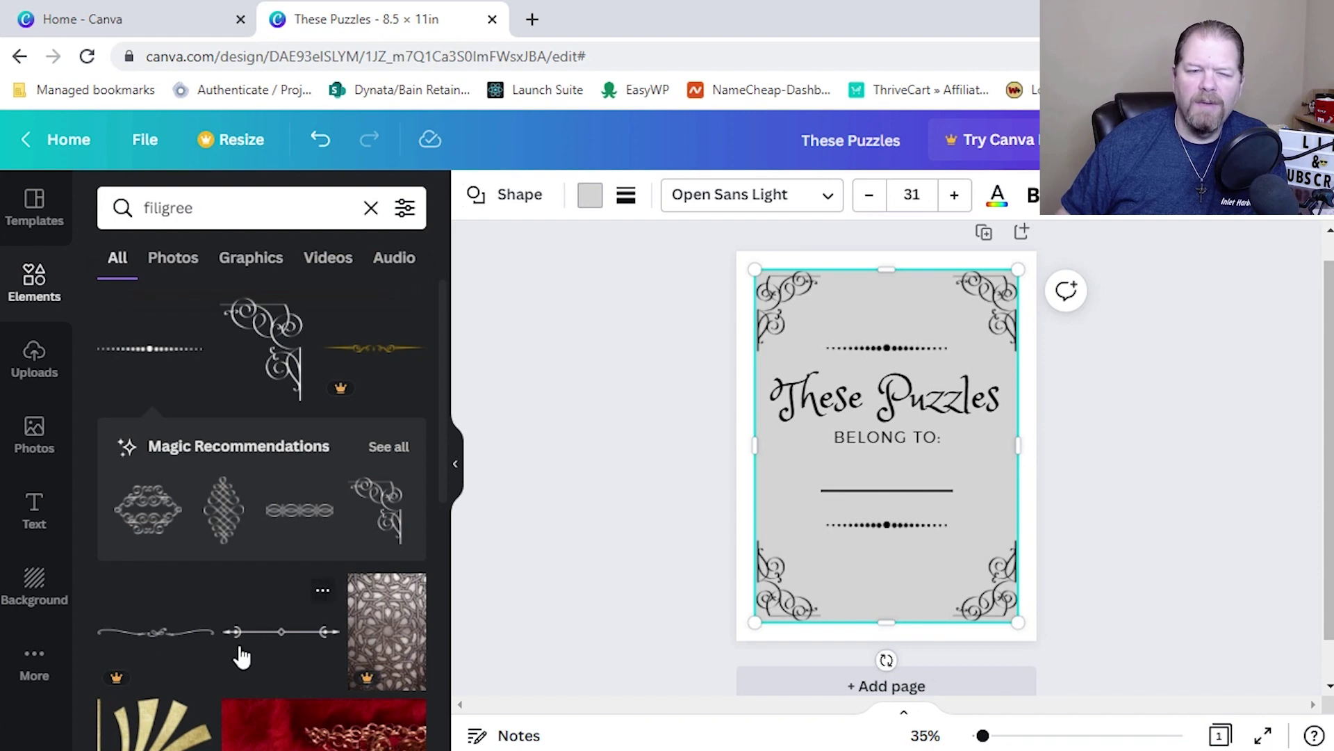
{"action": "scroll", "coordinate": [242, 653], "scroll_direction": "down", "scroll_amount": 3}
{"action": "scroll", "coordinate": [852, 528], "scroll_direction": "up", "scroll_amount": 1}
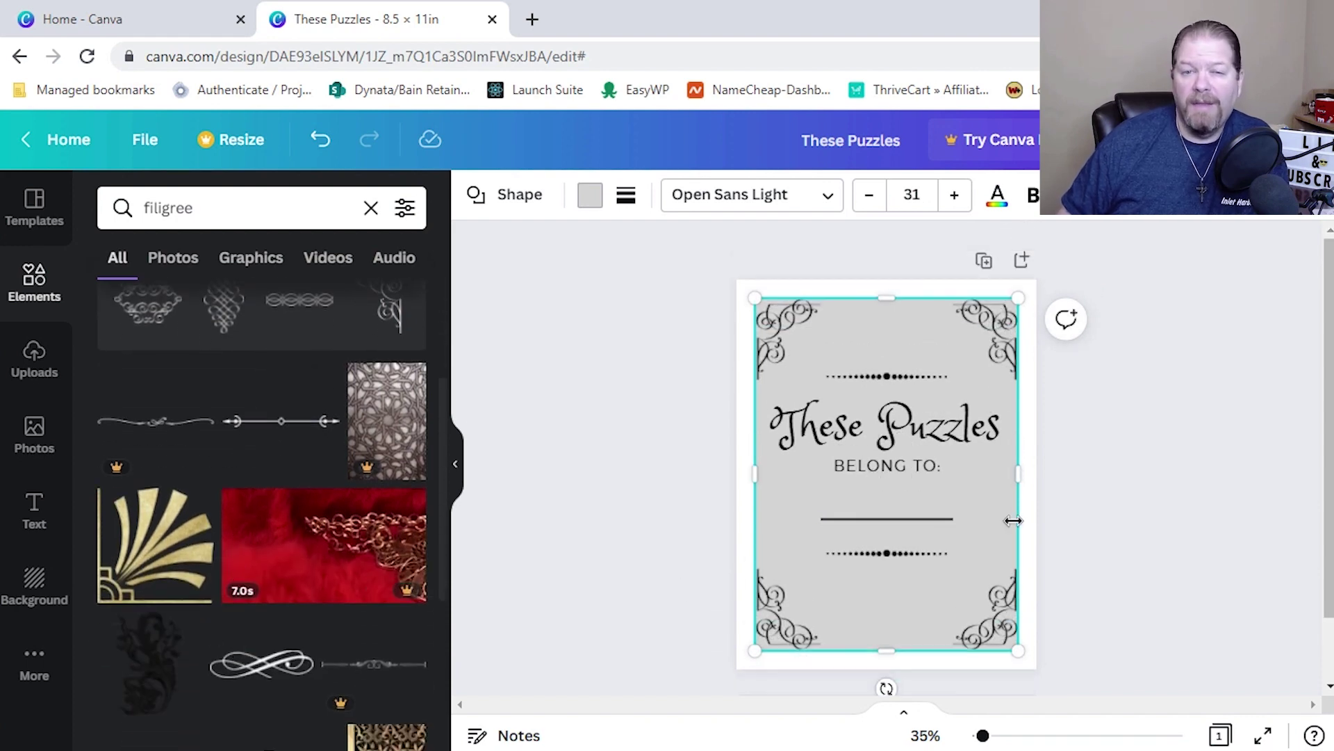
- Nudge the lower dotted divider down away from the name line and the upper one slightly up from the heading
{"action": "left_click", "coordinate": [905, 556]}
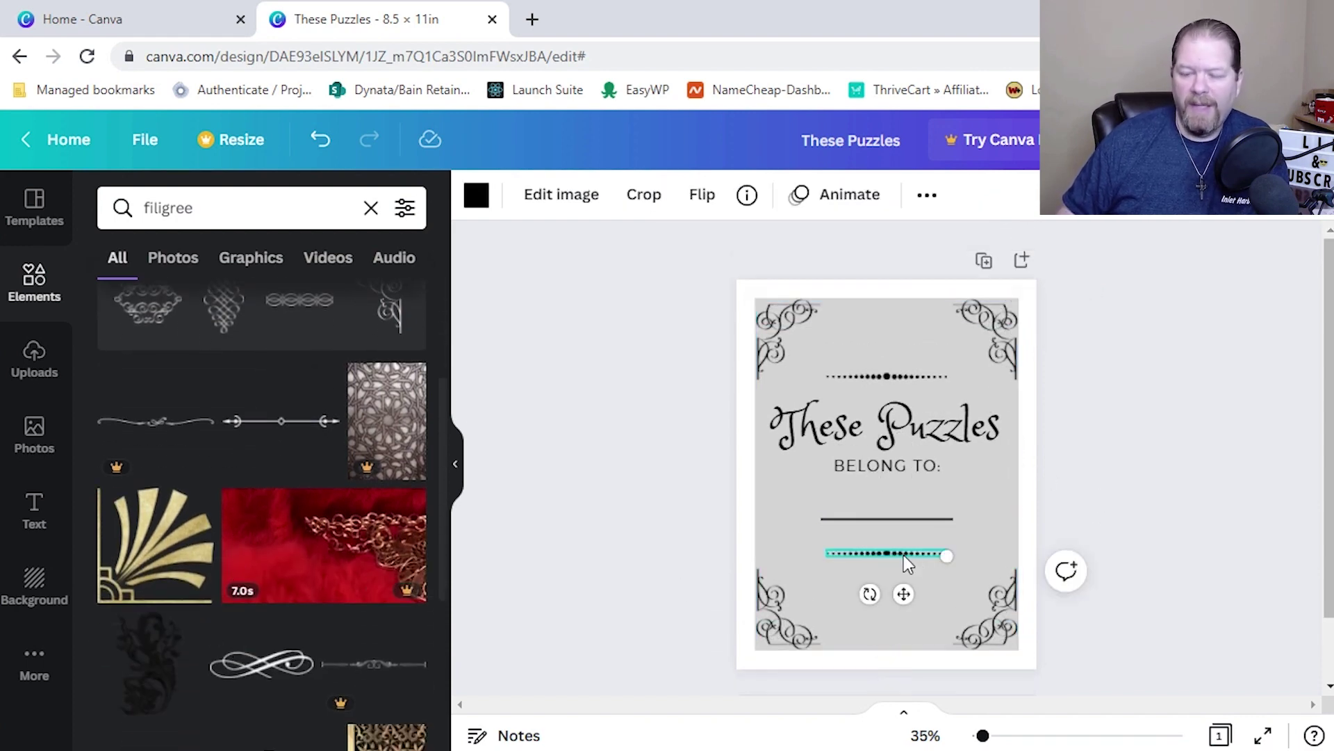
{"action": "key", "text": "Down"}
{"action": "key", "text": "Down"}
{"action": "key", "text": "Down"}
{"action": "key", "text": "Down"}
{"action": "key", "text": "Down"}
{"action": "key", "text": "Down"}
{"action": "key", "text": "Down"}
{"action": "key", "text": "Down"}
{"action": "key", "text": "Down"}
{"action": "key", "text": "Down"}
{"action": "key", "text": "Down"}
{"action": "key", "text": "Down"}
{"action": "key", "text": "Down"}
{"action": "key", "text": "Down"}
{"action": "key", "text": "Down"}
{"action": "key", "text": "Down"}
{"action": "key", "text": "Down"}
{"action": "key", "text": "Down"}
{"action": "key", "text": "Down"}
{"action": "key", "text": "Down"}
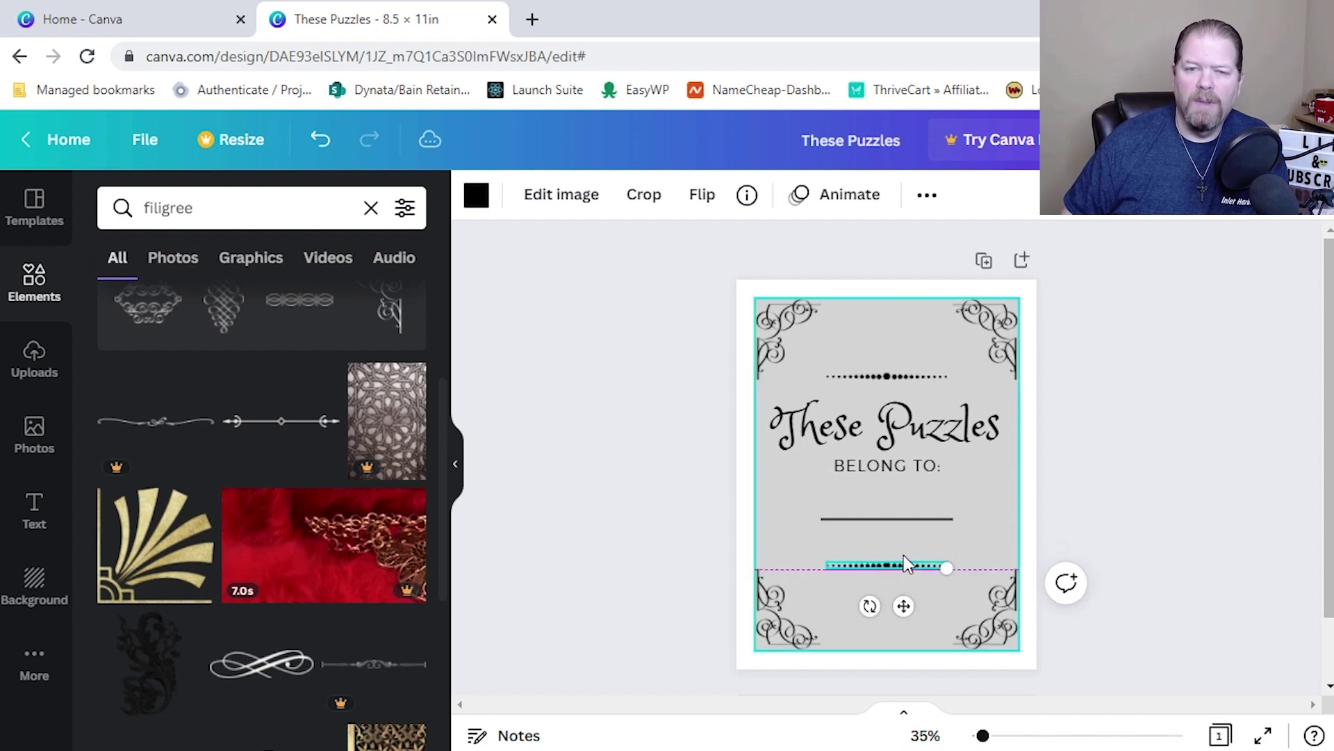
{"action": "left_click", "coordinate": [998, 523]}
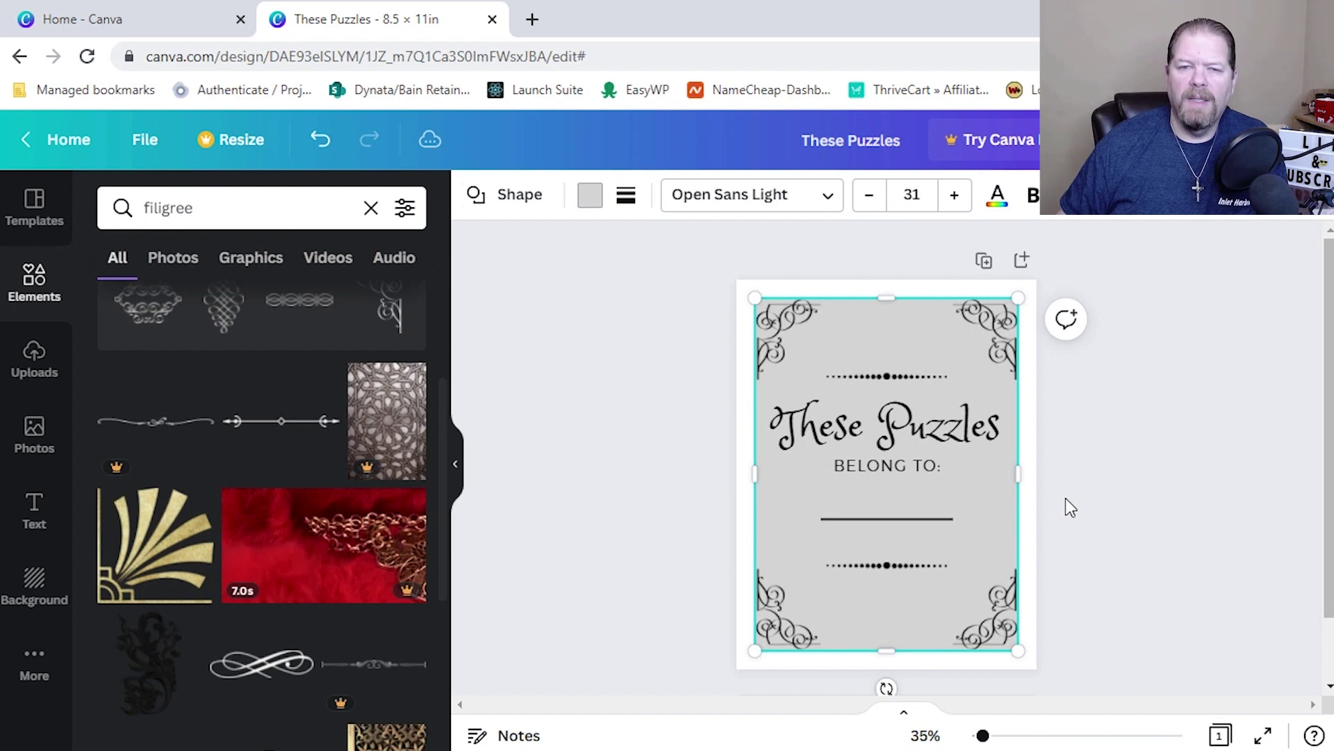
{"action": "left_click", "coordinate": [1073, 513]}
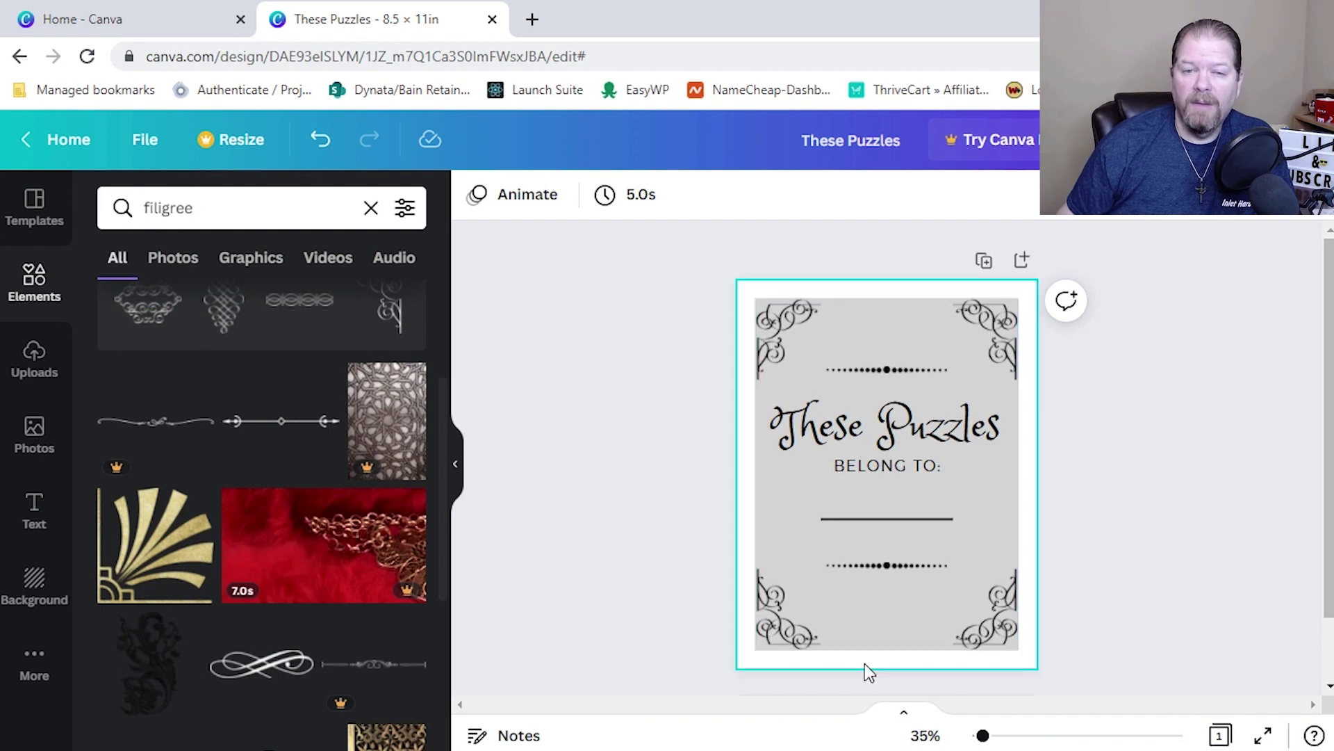
- Delete the gray panel behind the text and filigree corners
{"action": "left_click", "coordinate": [871, 628]}
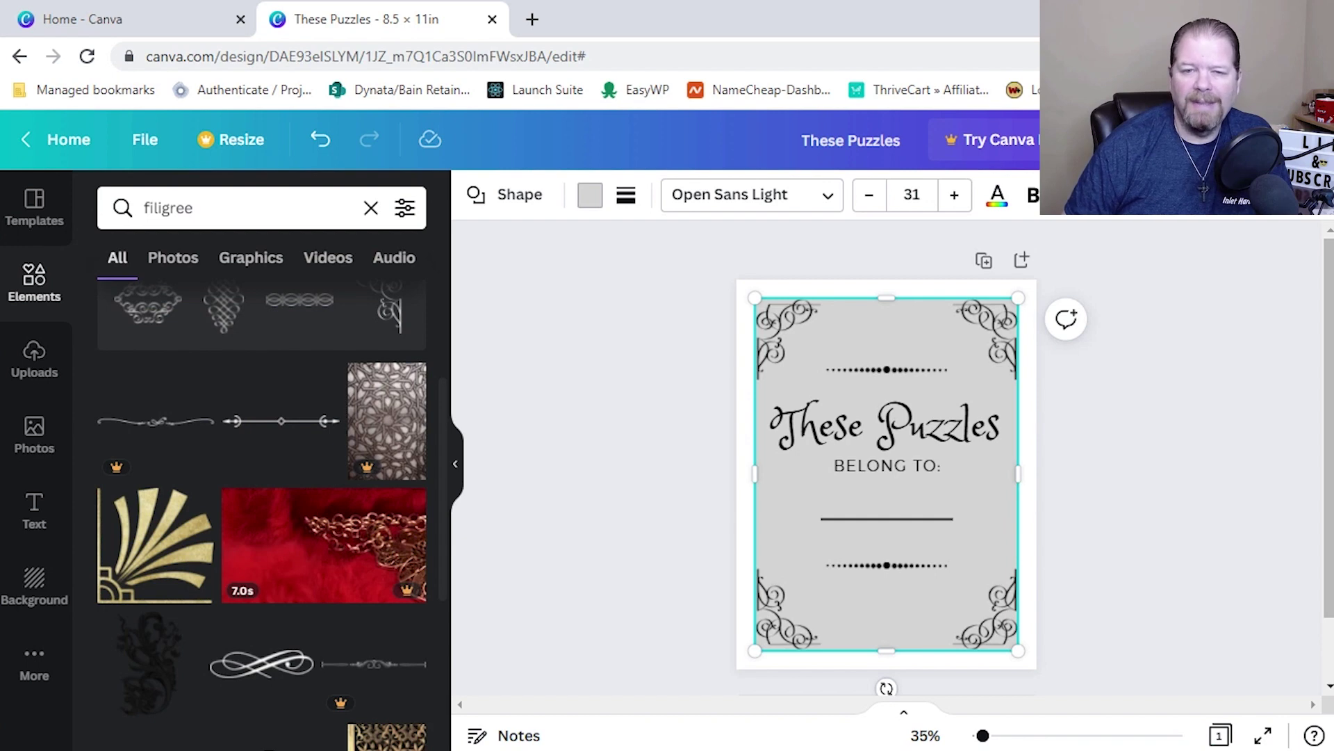
{"action": "key", "text": "Delete"}
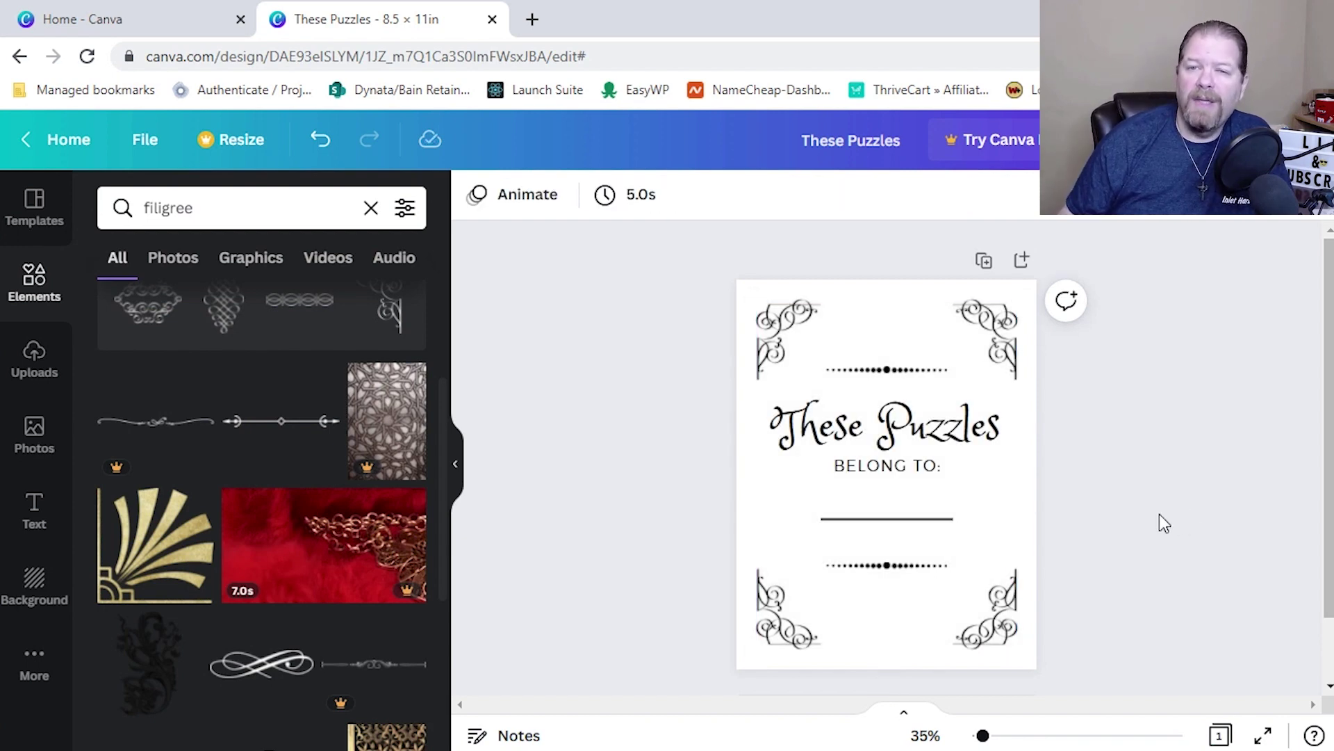
- Rename the design as "Belongs To Puzzles"
{"action": "left_click", "coordinate": [831, 154]}
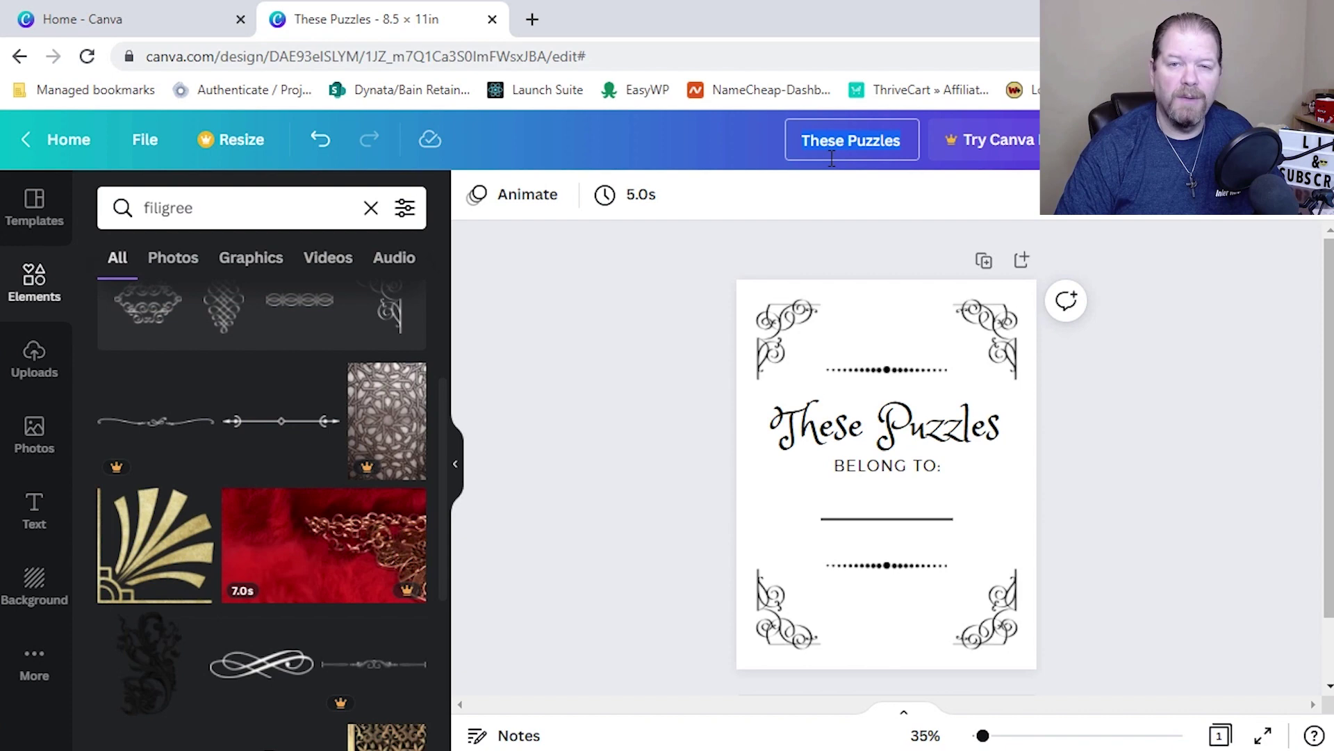
{"action": "type", "text": "Bel"}
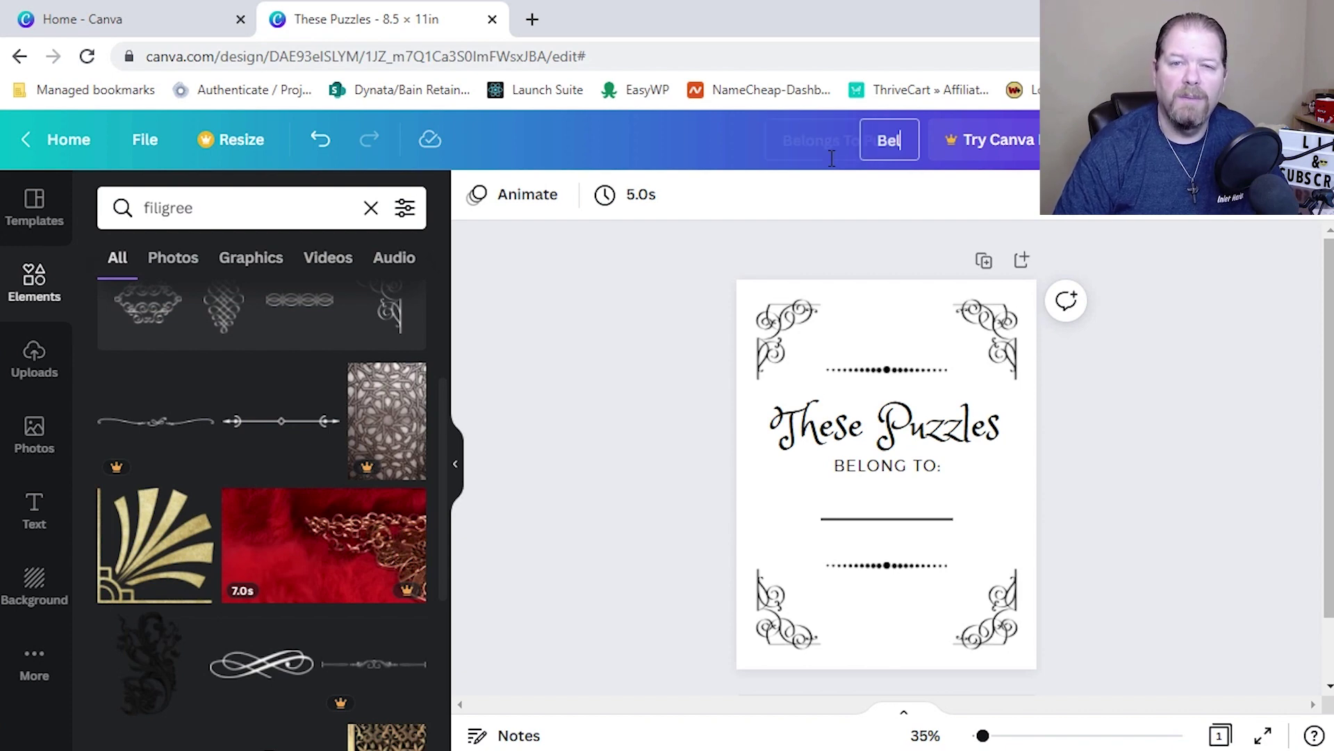
{"action": "type", "text": "ongs To Puzzles"}
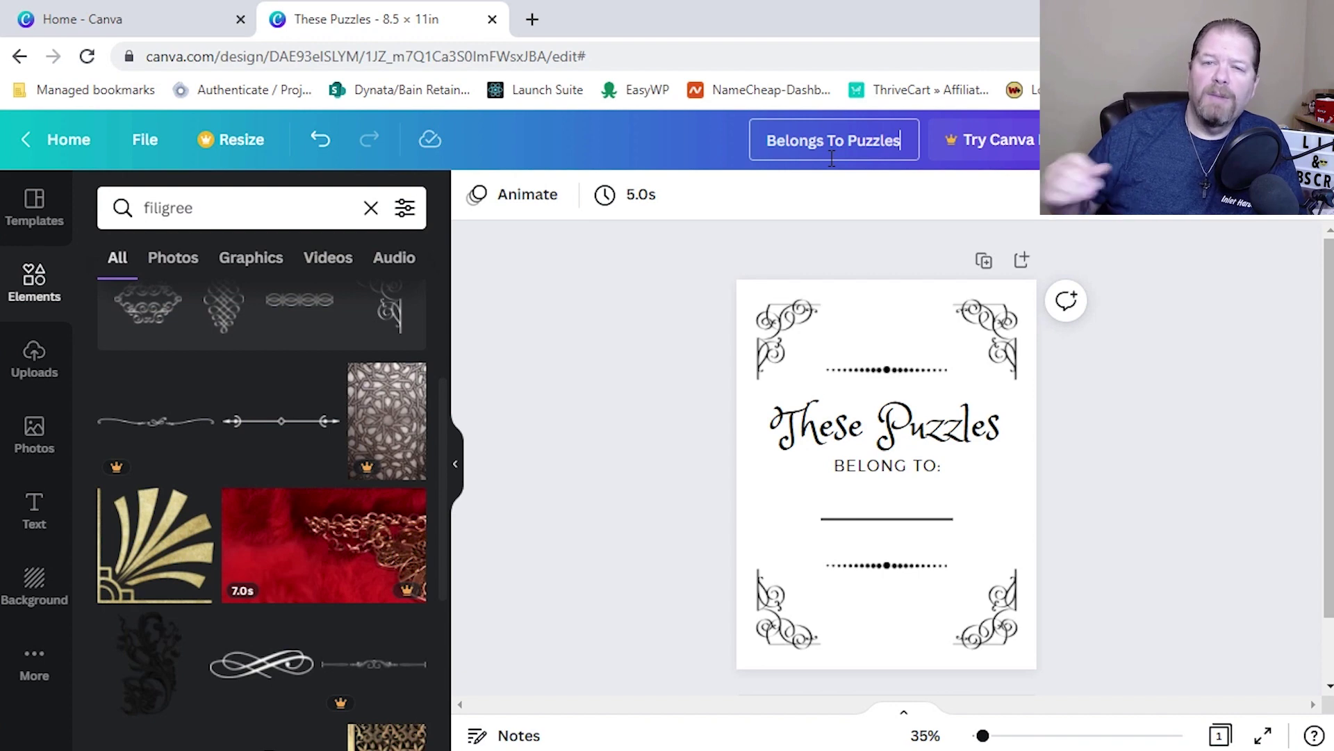
{"action": "left_click", "coordinate": [1264, 280]}
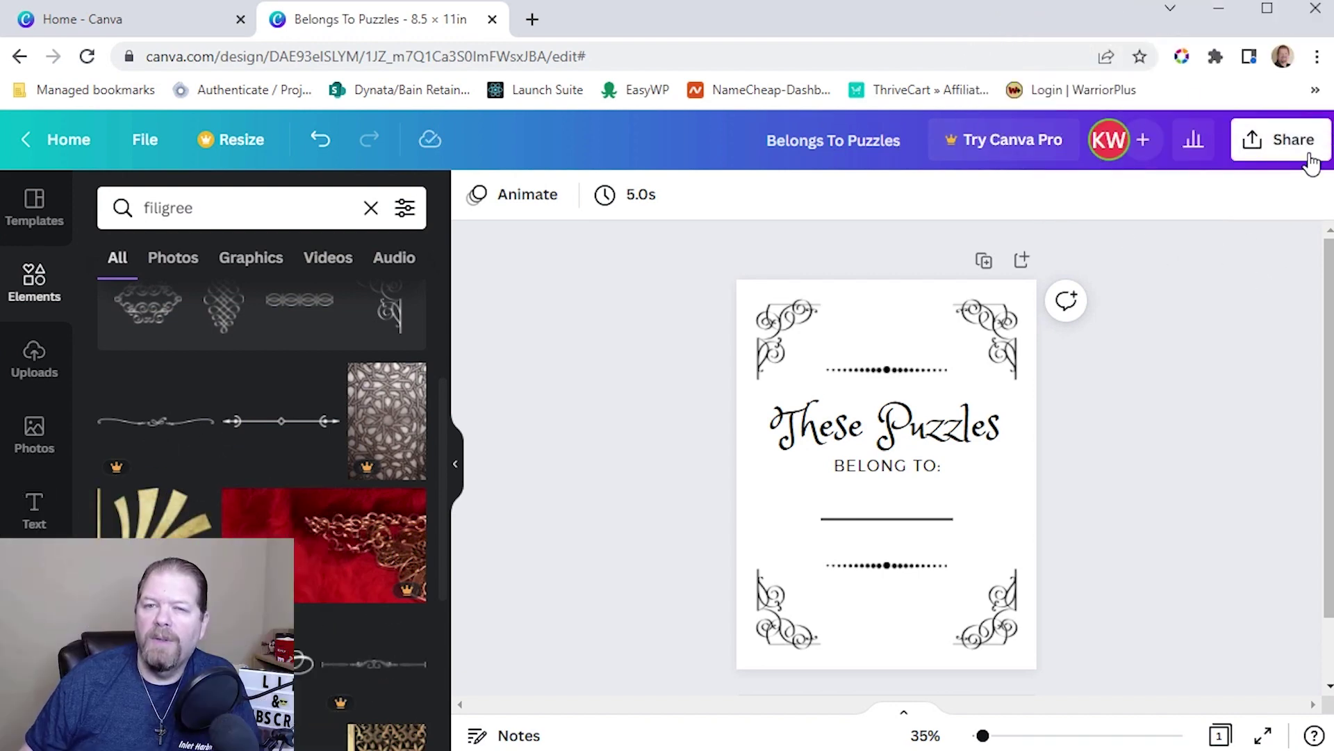
- Download the ownership page design as a PDF Print file
{"action": "left_click", "coordinate": [1291, 149]}
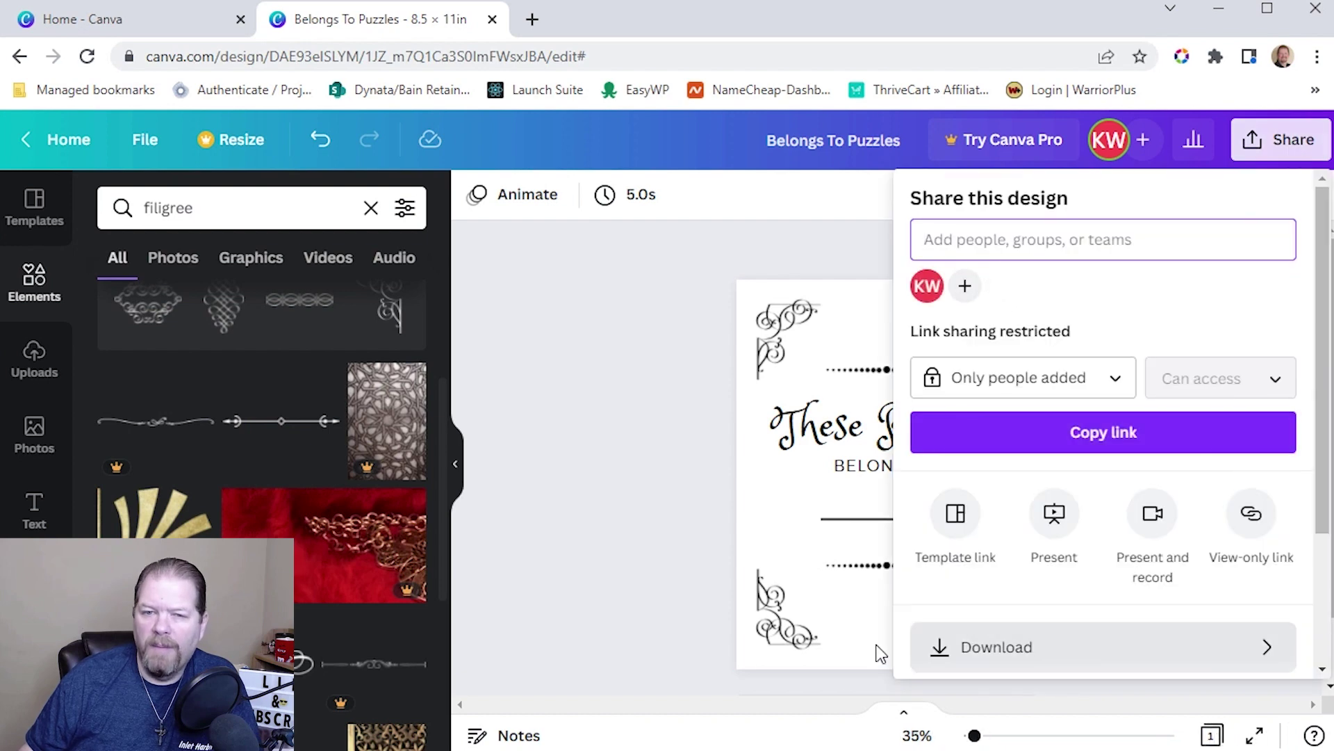
{"action": "left_click", "coordinate": [978, 653]}
{"action": "left_click", "coordinate": [1291, 287]}
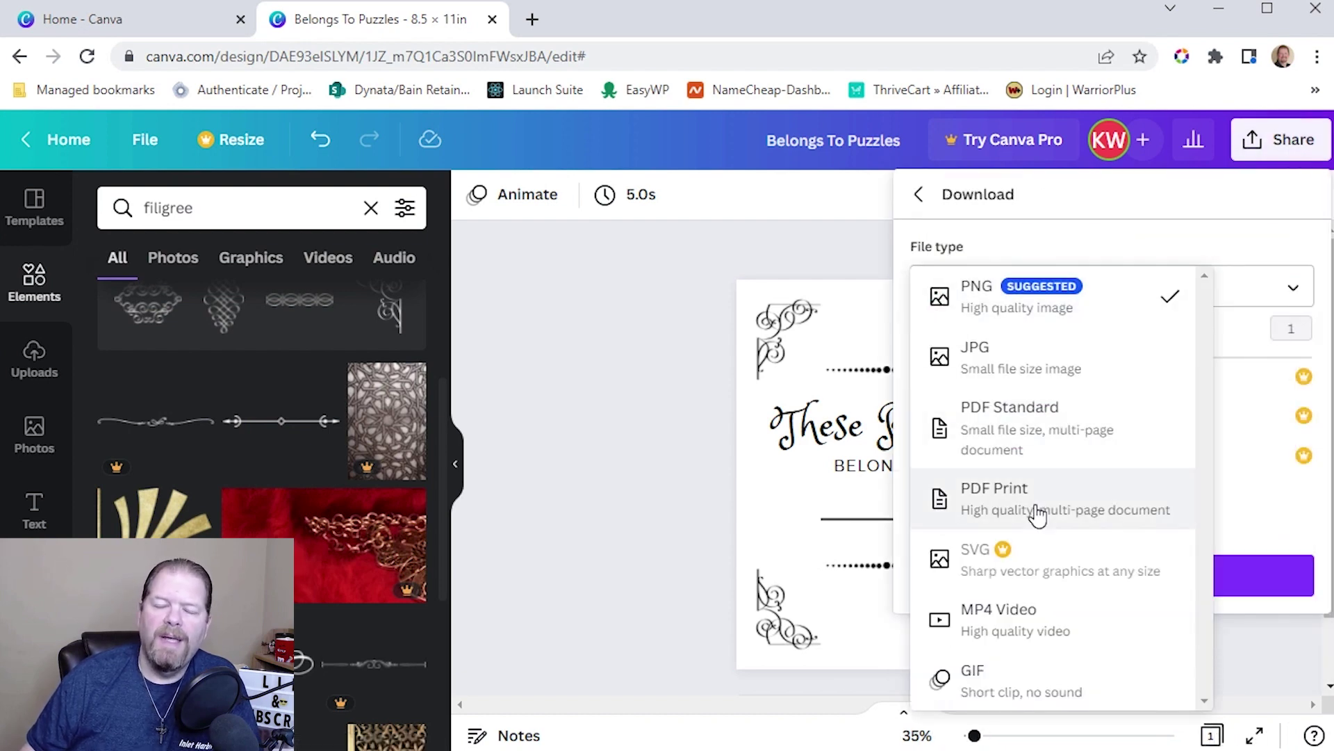
{"action": "left_click", "coordinate": [1077, 515]}
{"action": "left_click", "coordinate": [1109, 452]}
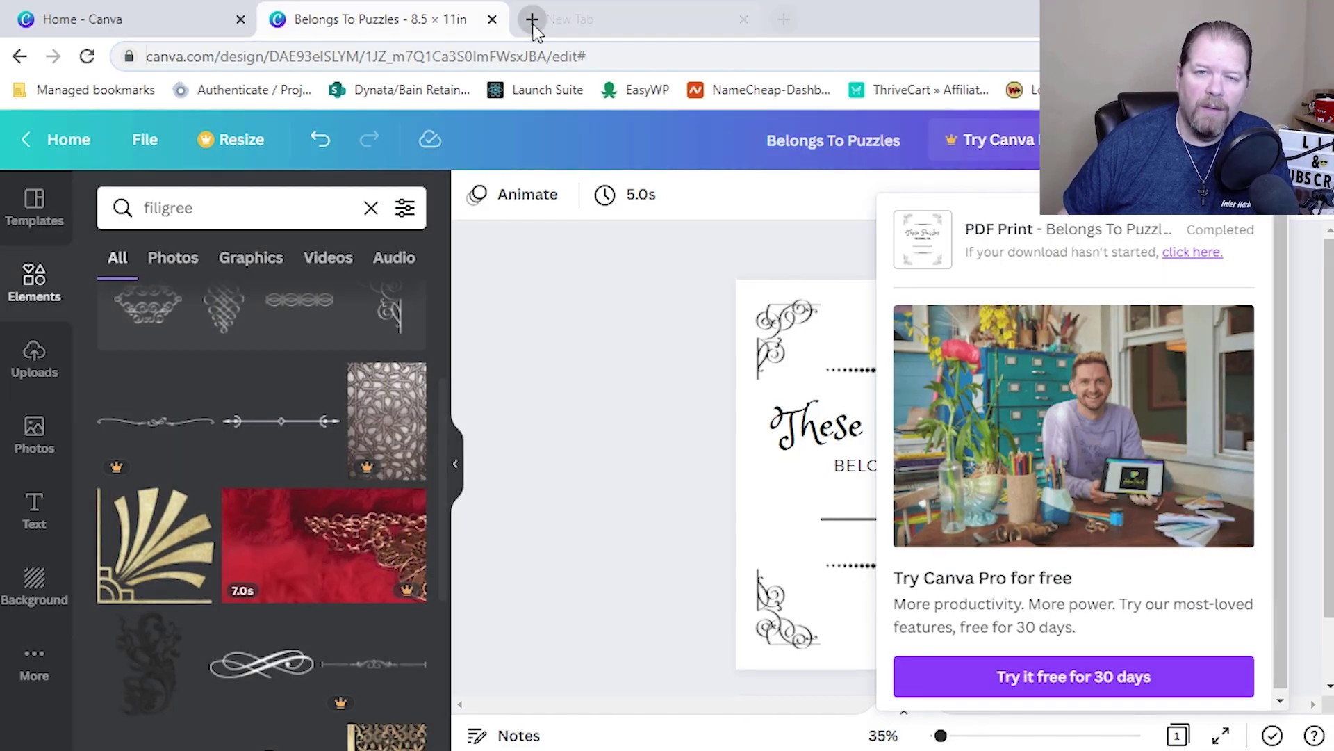
- Go to ilovepdf.com in a new browser tab and open its Merge PDF tool
{"action": "left_click", "coordinate": [530, 21]}
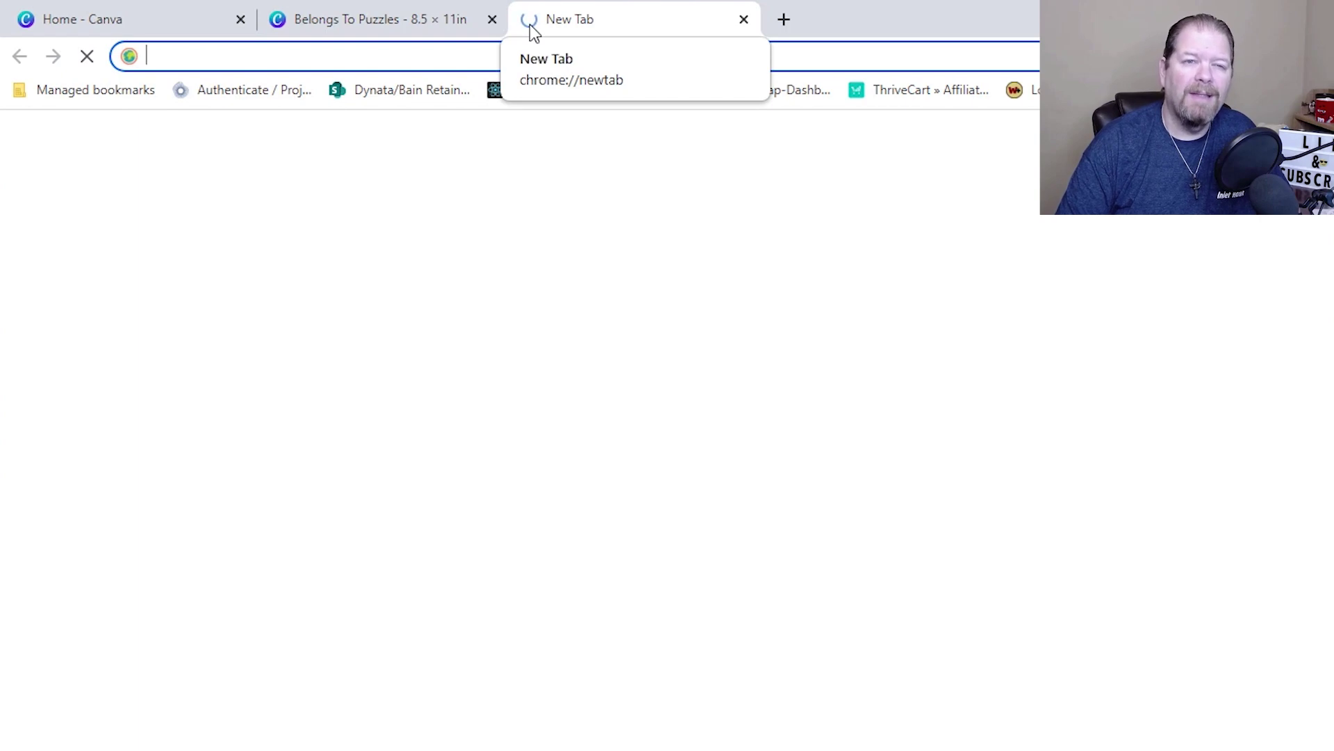
{"action": "type", "text": "ilo"}
{"action": "key", "text": "Return"}
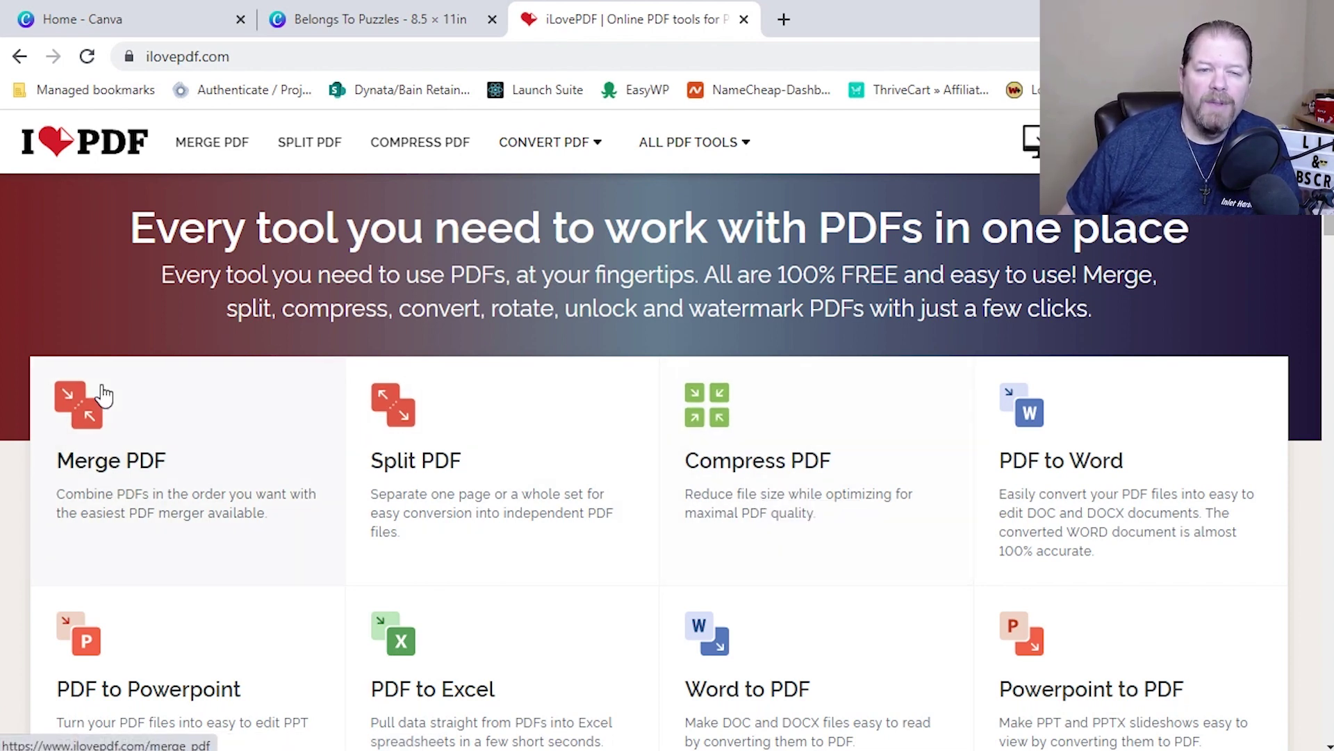
{"action": "left_click", "coordinate": [149, 491]}
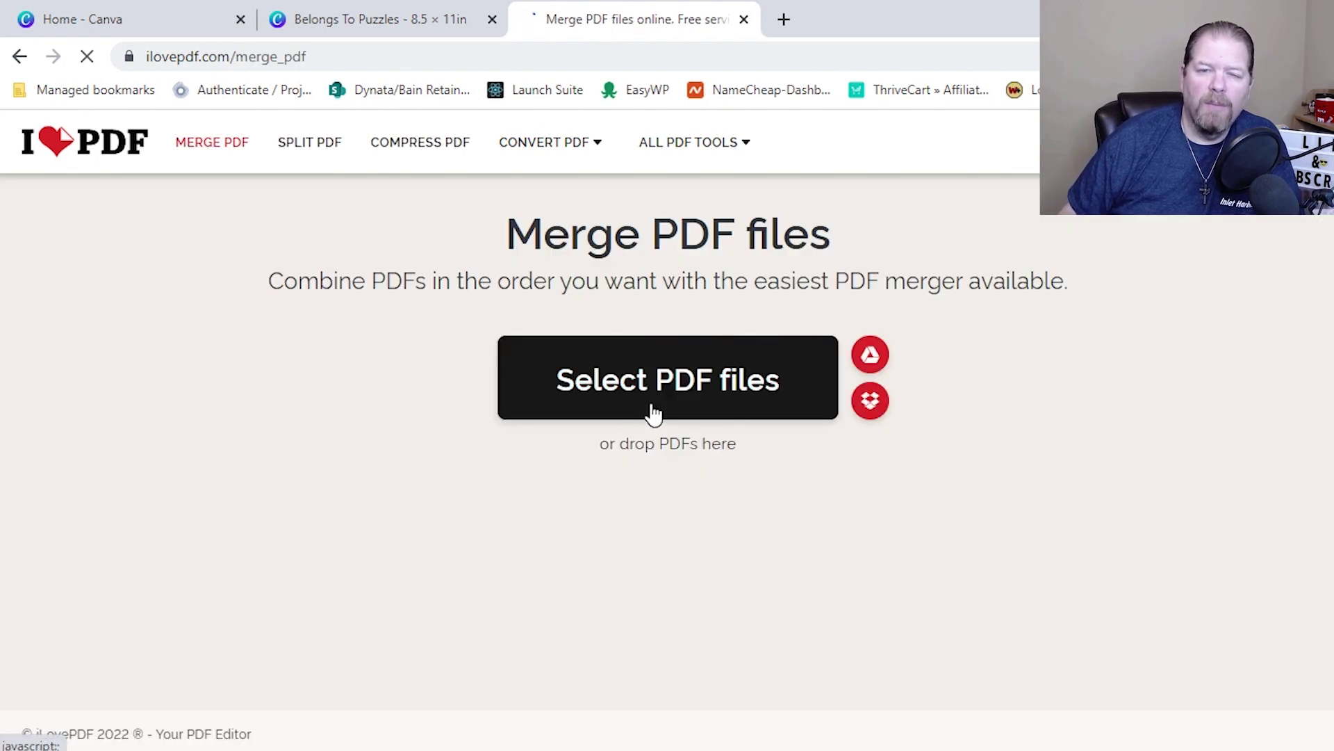
- Load Belongs To Puzzles.pdf and Puzzles Book.pdf from the Downloads folder for merging
{"action": "left_click", "coordinate": [653, 412]}
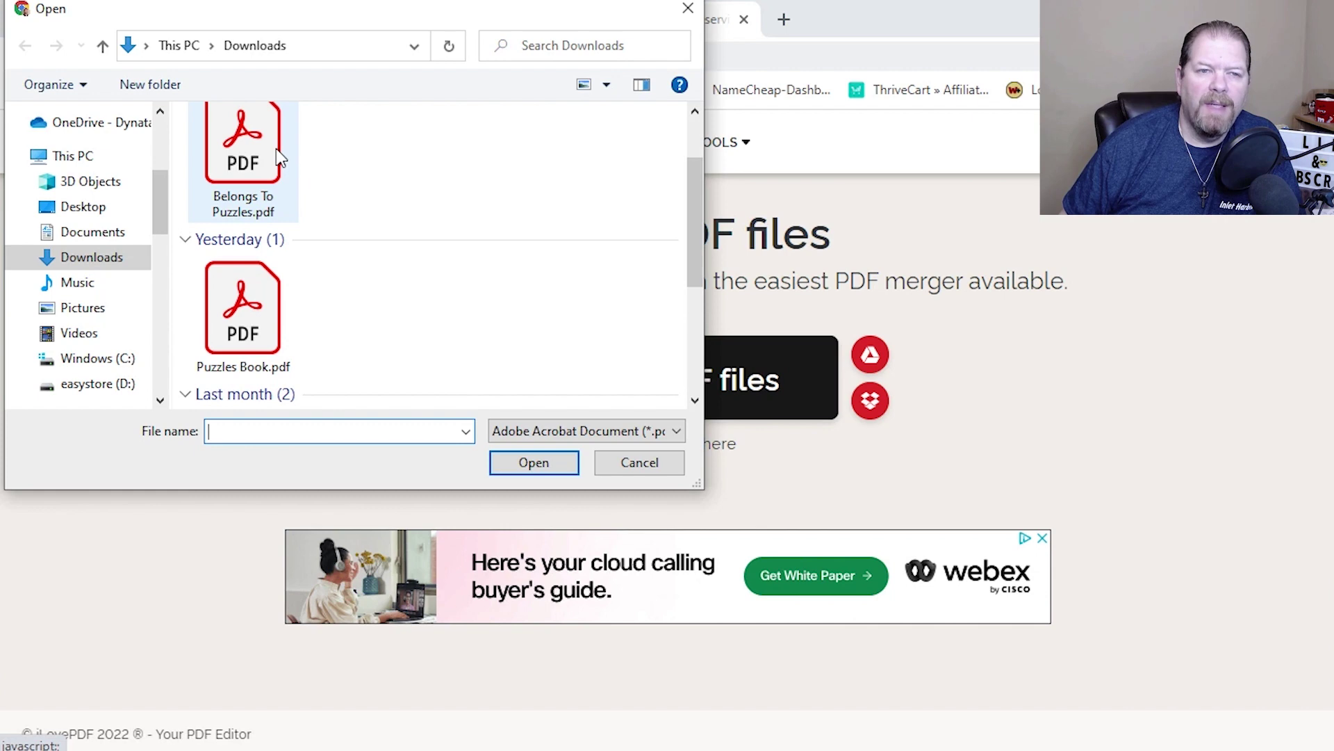
{"action": "left_click", "coordinate": [257, 330]}
{"action": "key", "text": "Return"}
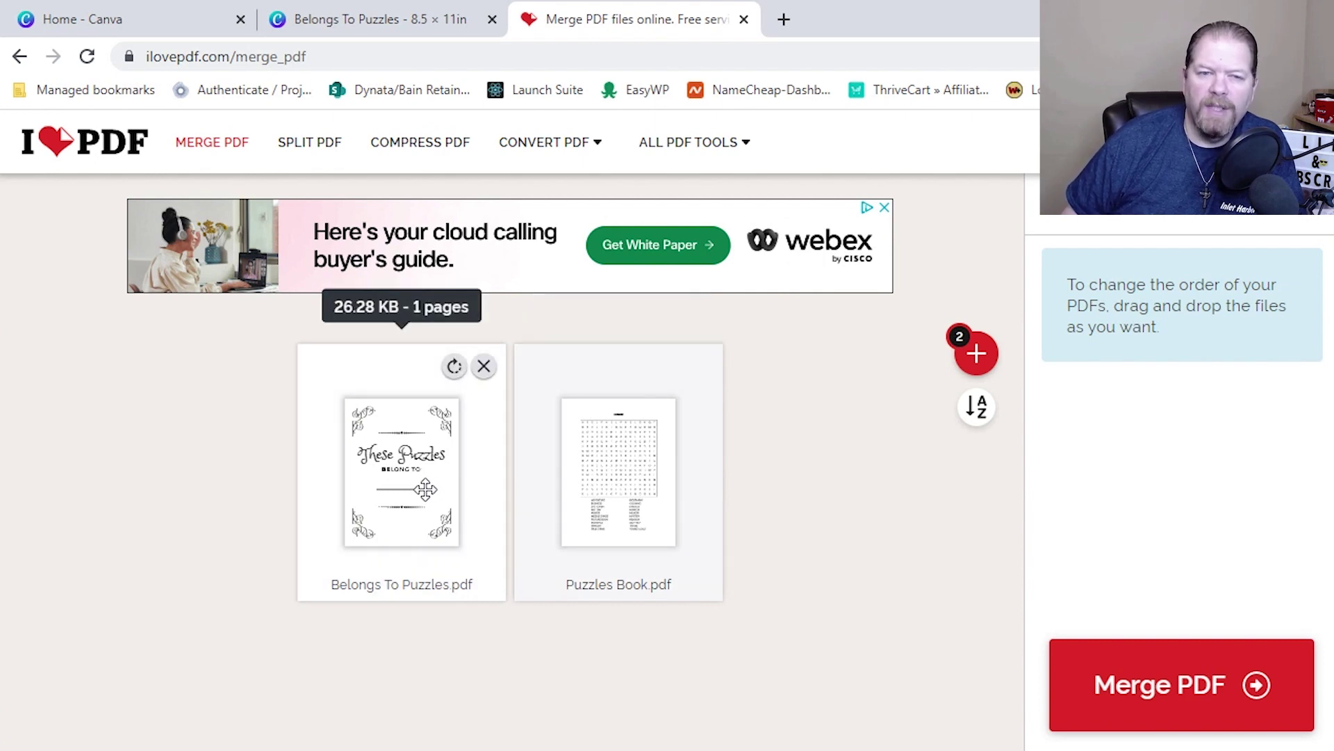
- Merge the two files with Belongs To Puzzles.pdf ahead of Puzzles Book.pdf and download the merged PDF
{"action": "left_click_drag", "start_coordinate": [426, 489], "coordinate": [820, 532]}
{"action": "left_click_drag", "start_coordinate": [602, 518], "coordinate": [385, 518]}
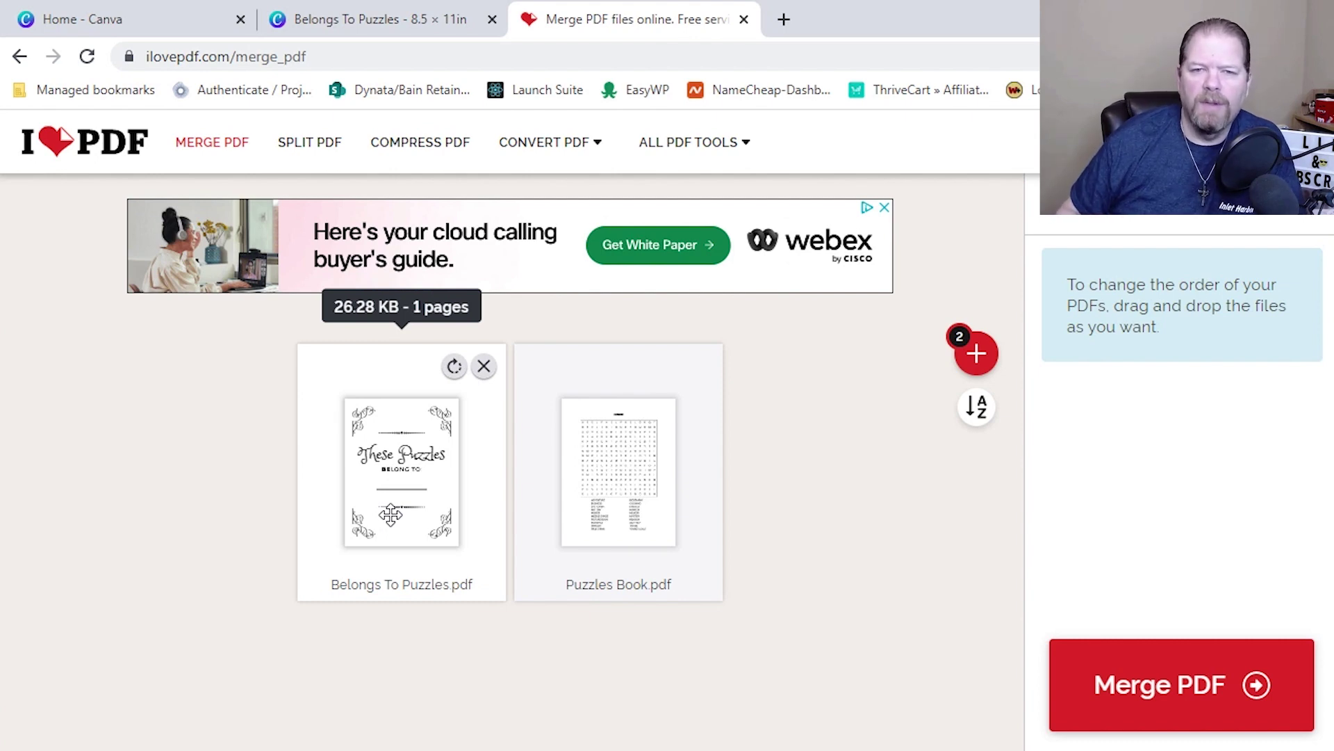
{"action": "left_click", "coordinate": [1159, 713]}
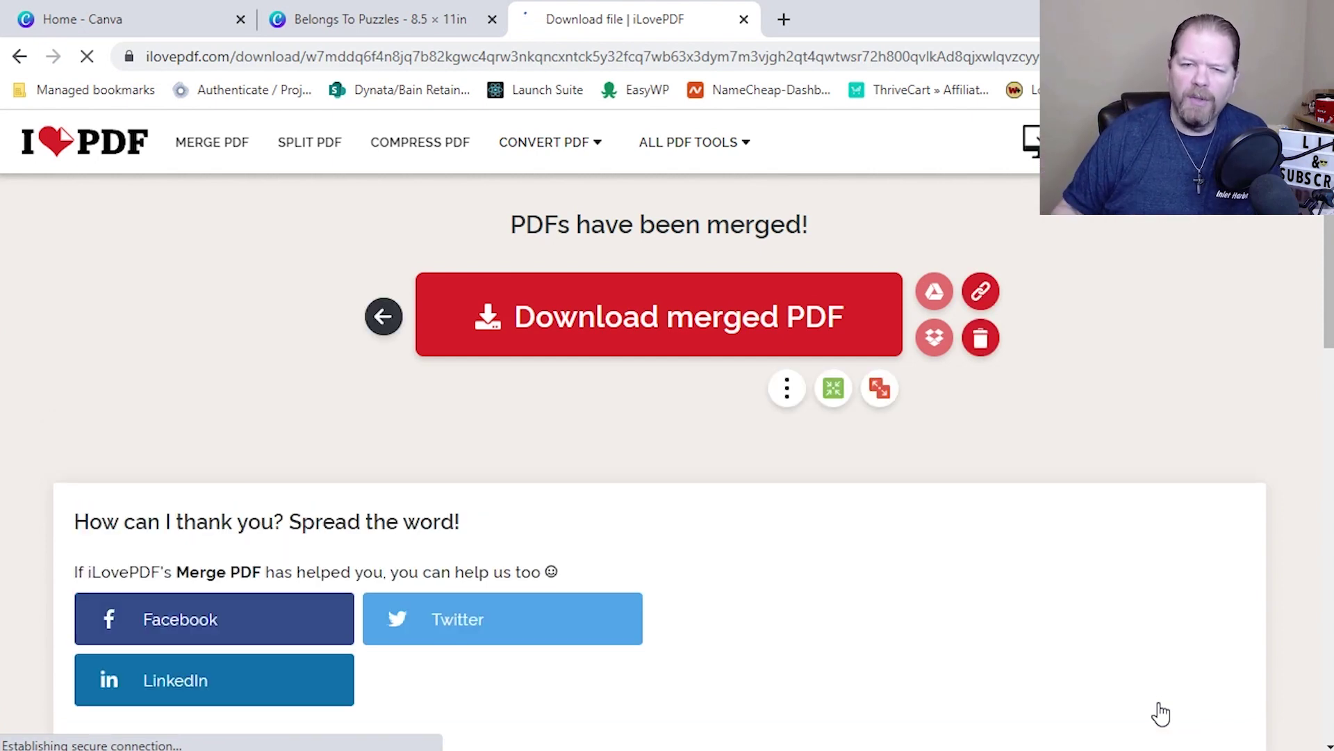
{"action": "left_click", "coordinate": [712, 322]}
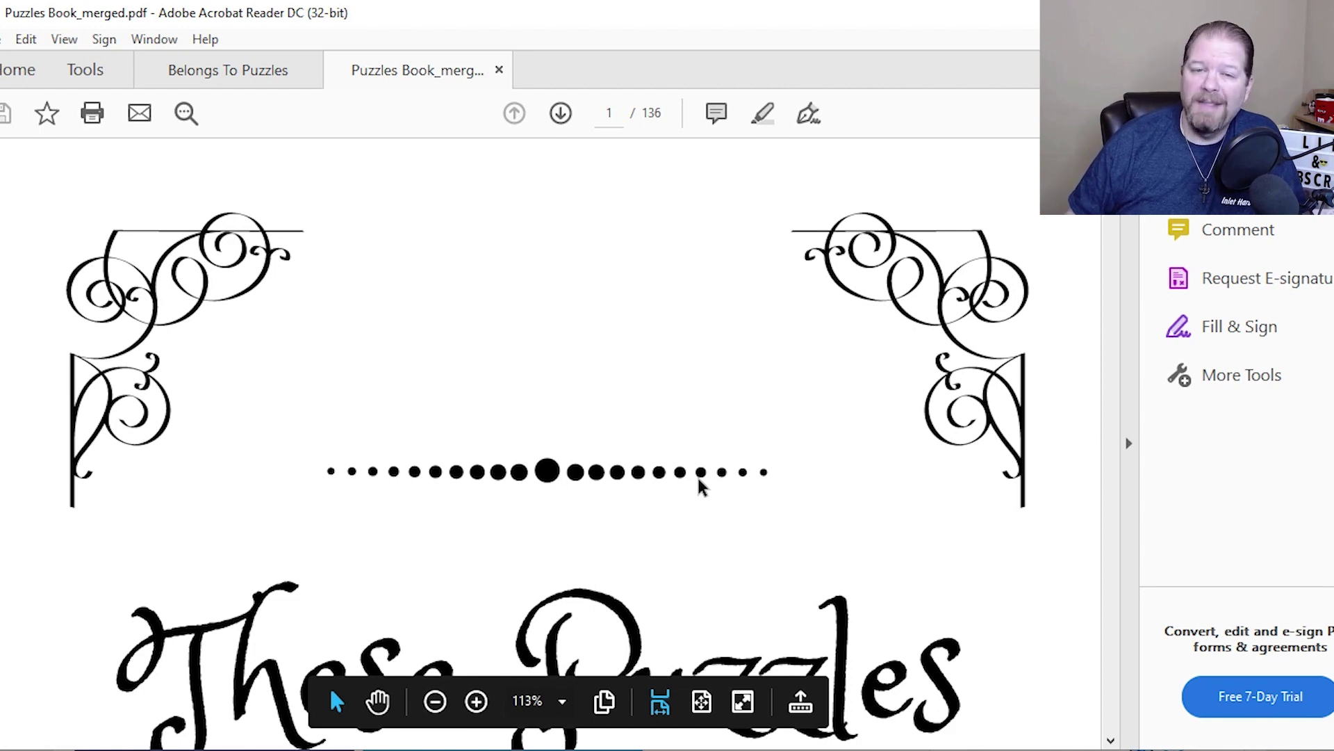
- Review Puzzles Book_merged.pdf in Acrobat Reader, checking the ownership page and the first puzzle pages that follow it
{"action": "scroll", "coordinate": [700, 486], "scroll_direction": "down", "scroll_amount": 5}
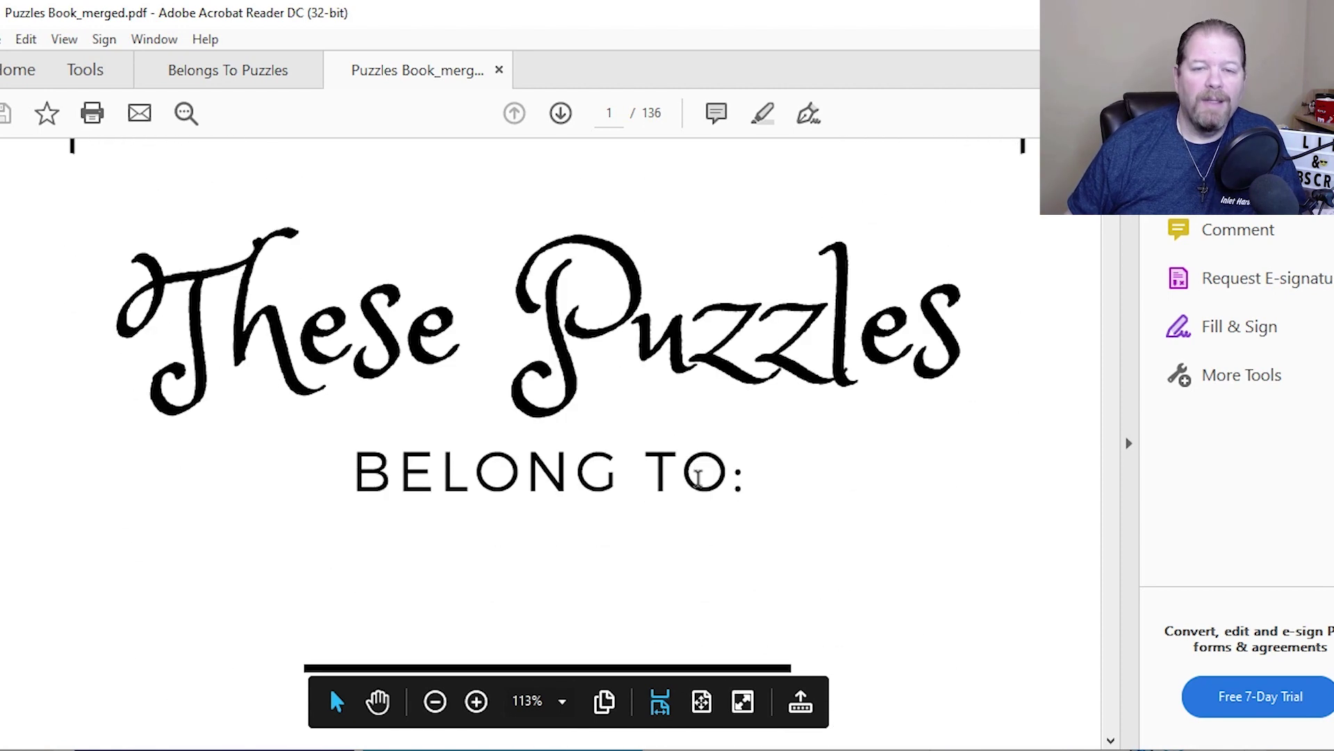
{"action": "scroll", "coordinate": [698, 478], "scroll_direction": "down", "scroll_amount": 4}
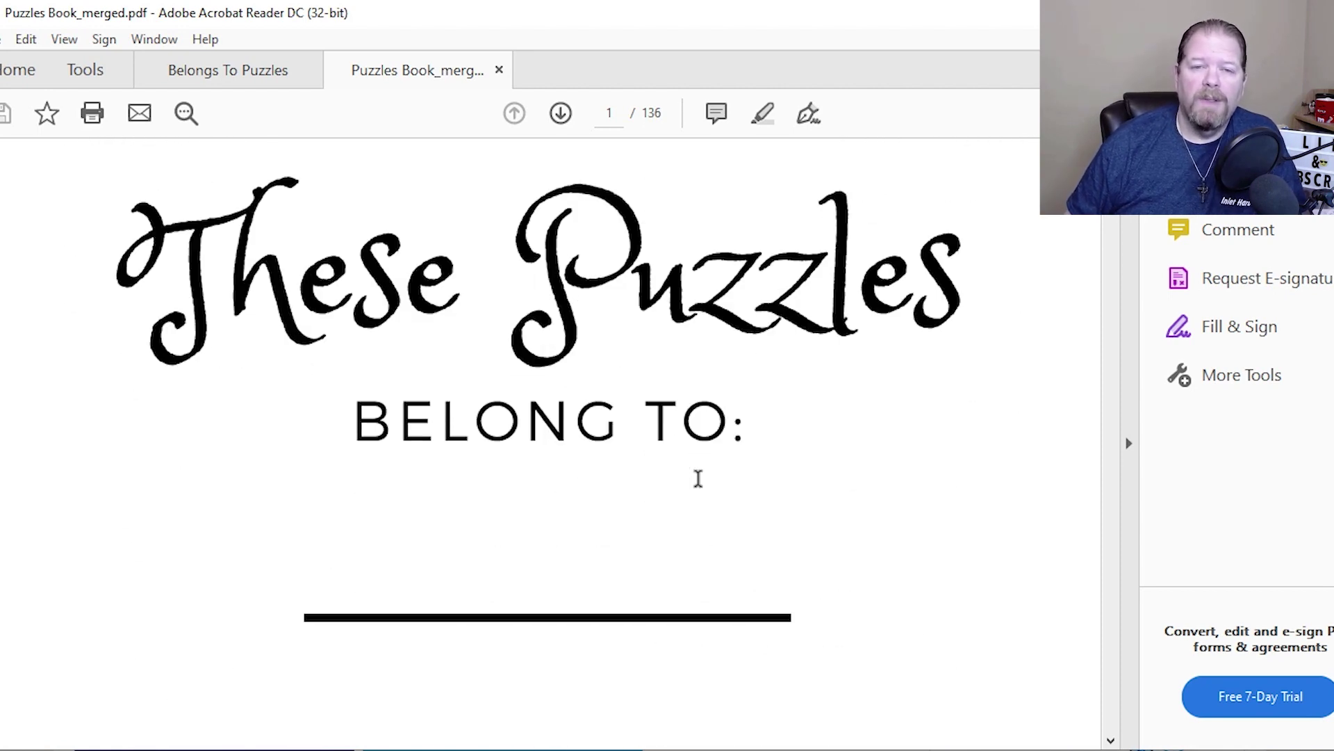
{"action": "scroll", "coordinate": [699, 481], "scroll_direction": "down", "scroll_amount": 8}
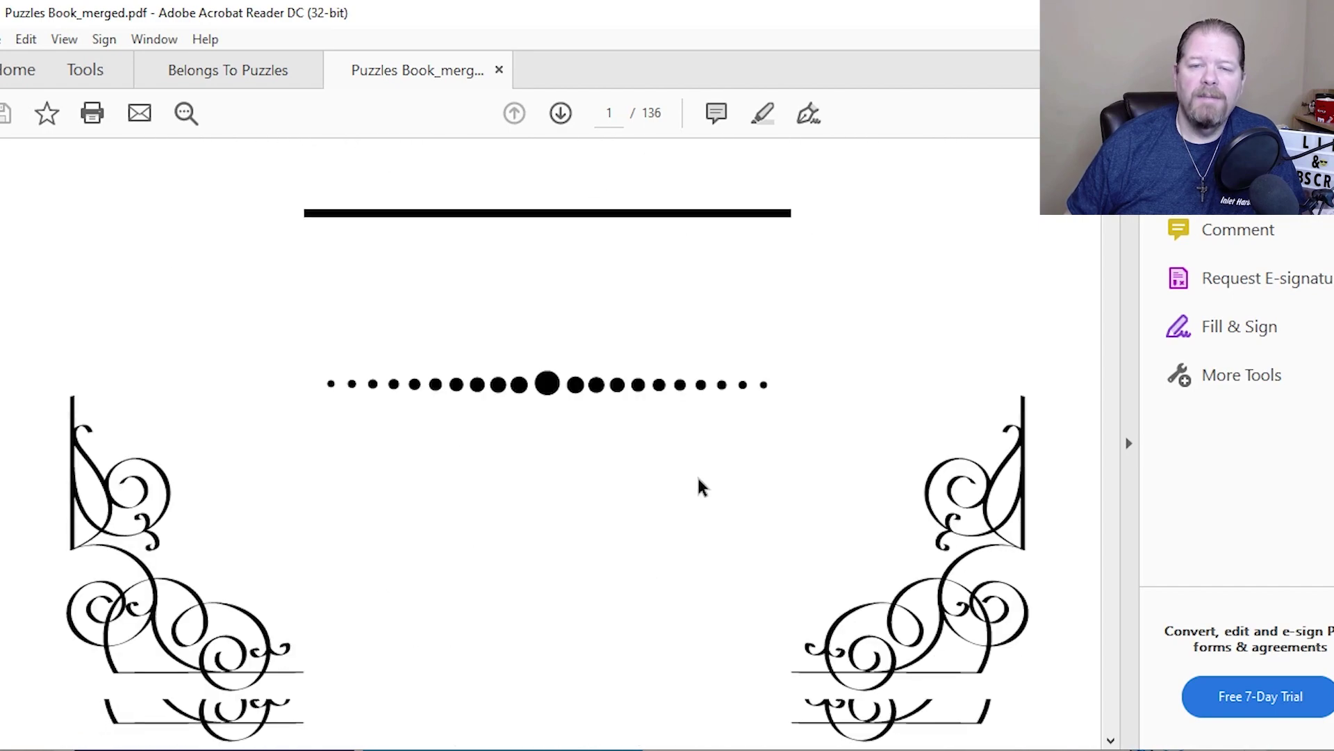
{"action": "scroll", "coordinate": [699, 479], "scroll_direction": "down", "scroll_amount": 12}
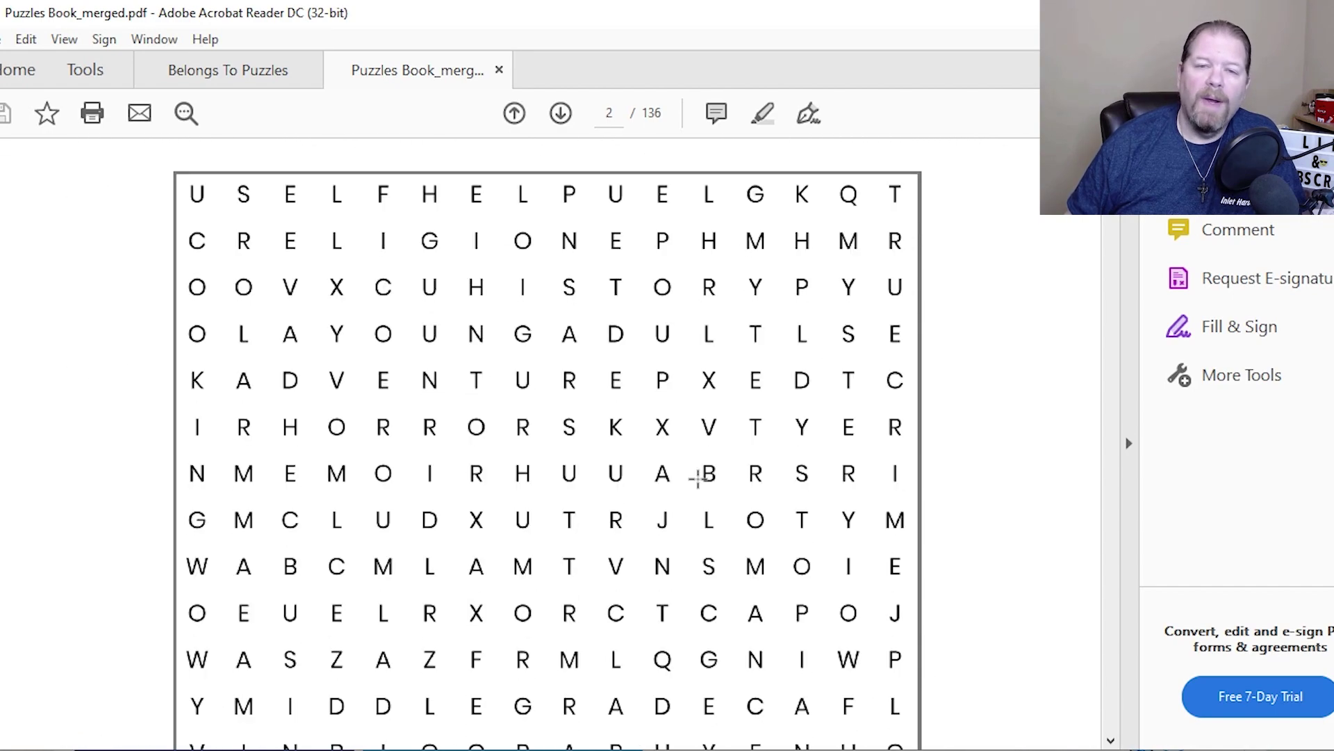
{"action": "scroll", "coordinate": [697, 476], "scroll_direction": "down", "scroll_amount": 13}
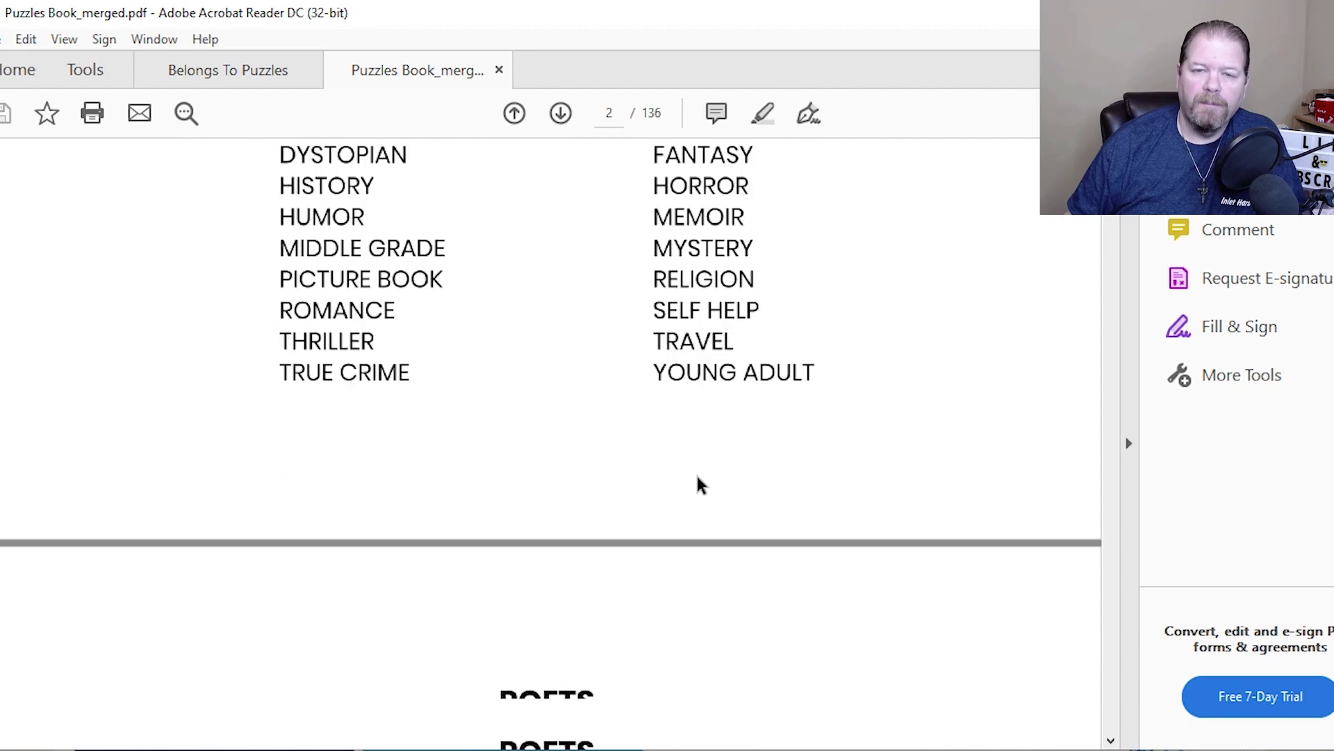
{"action": "scroll", "coordinate": [697, 477], "scroll_direction": "up", "scroll_amount": 8}
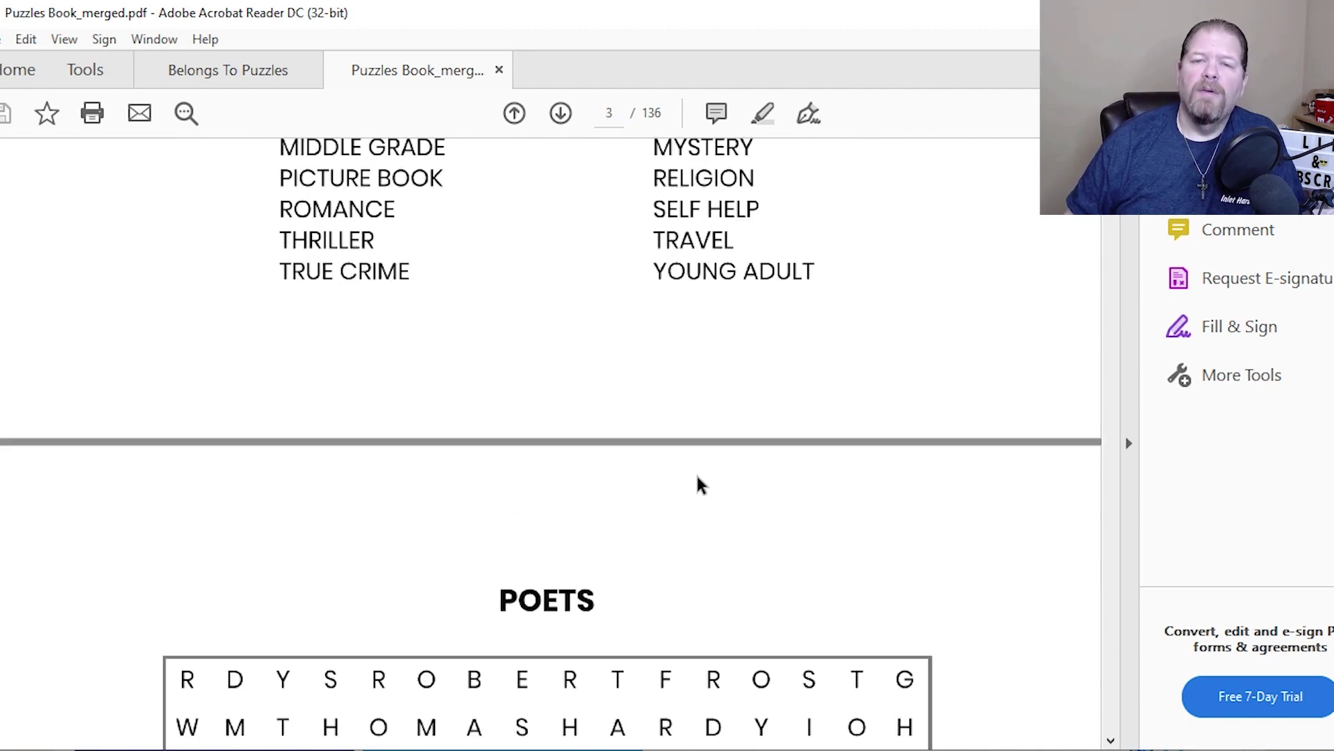
{"action": "scroll", "coordinate": [699, 483], "scroll_direction": "up", "scroll_amount": 8}
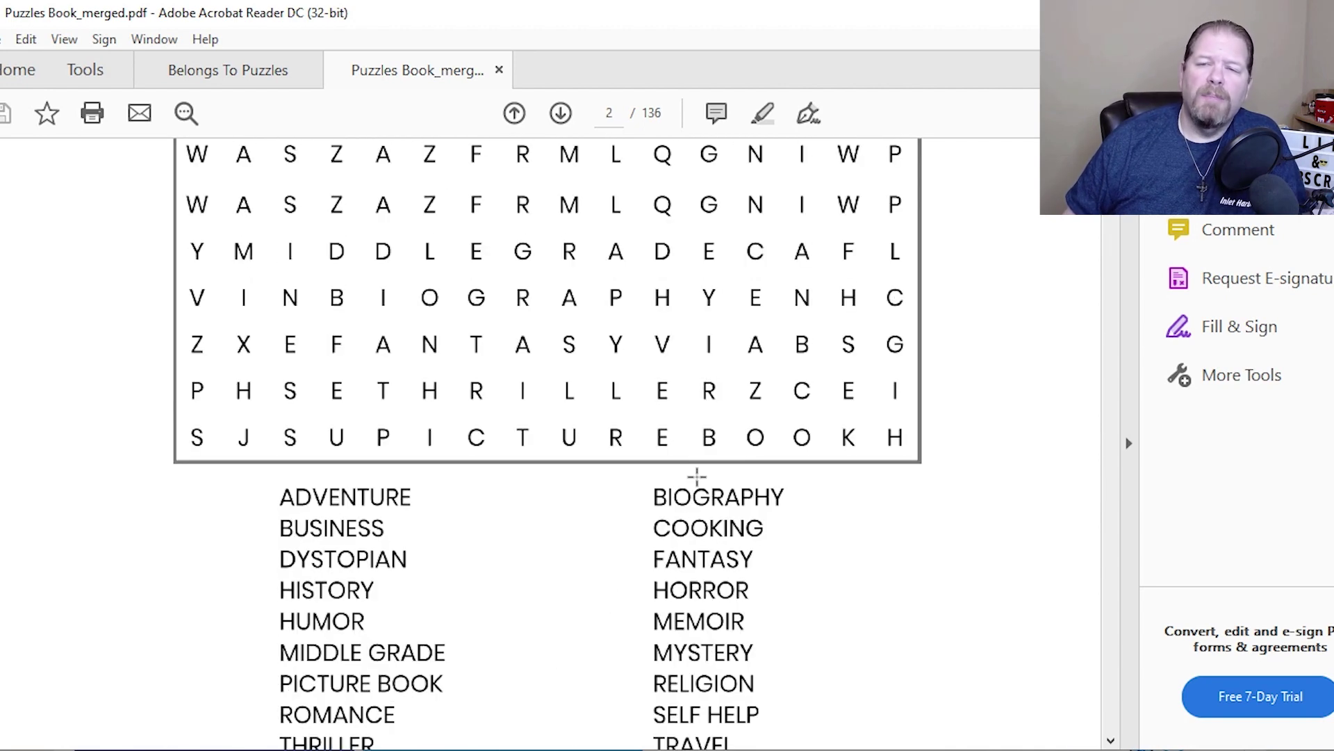
{"action": "scroll", "coordinate": [697, 477], "scroll_direction": "up", "scroll_amount": 10}
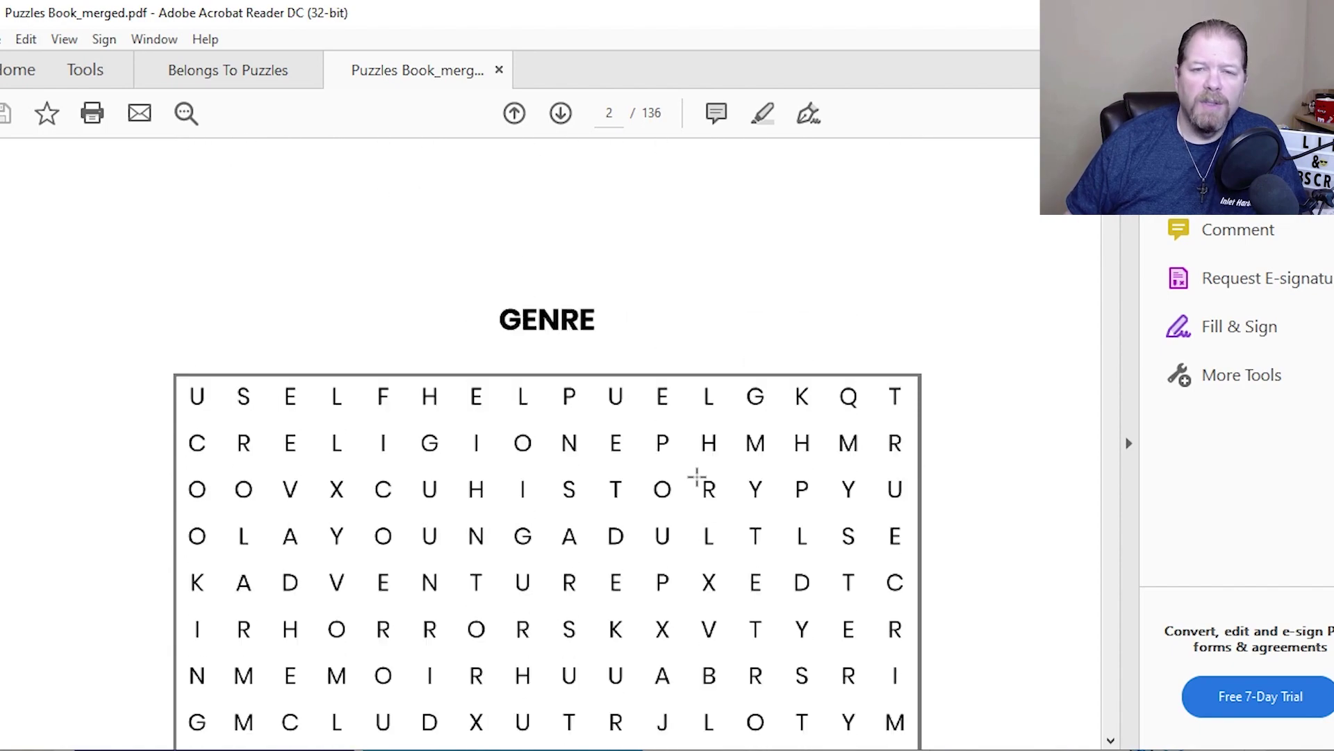
{"action": "scroll", "coordinate": [697, 485], "scroll_direction": "up", "scroll_amount": 10}
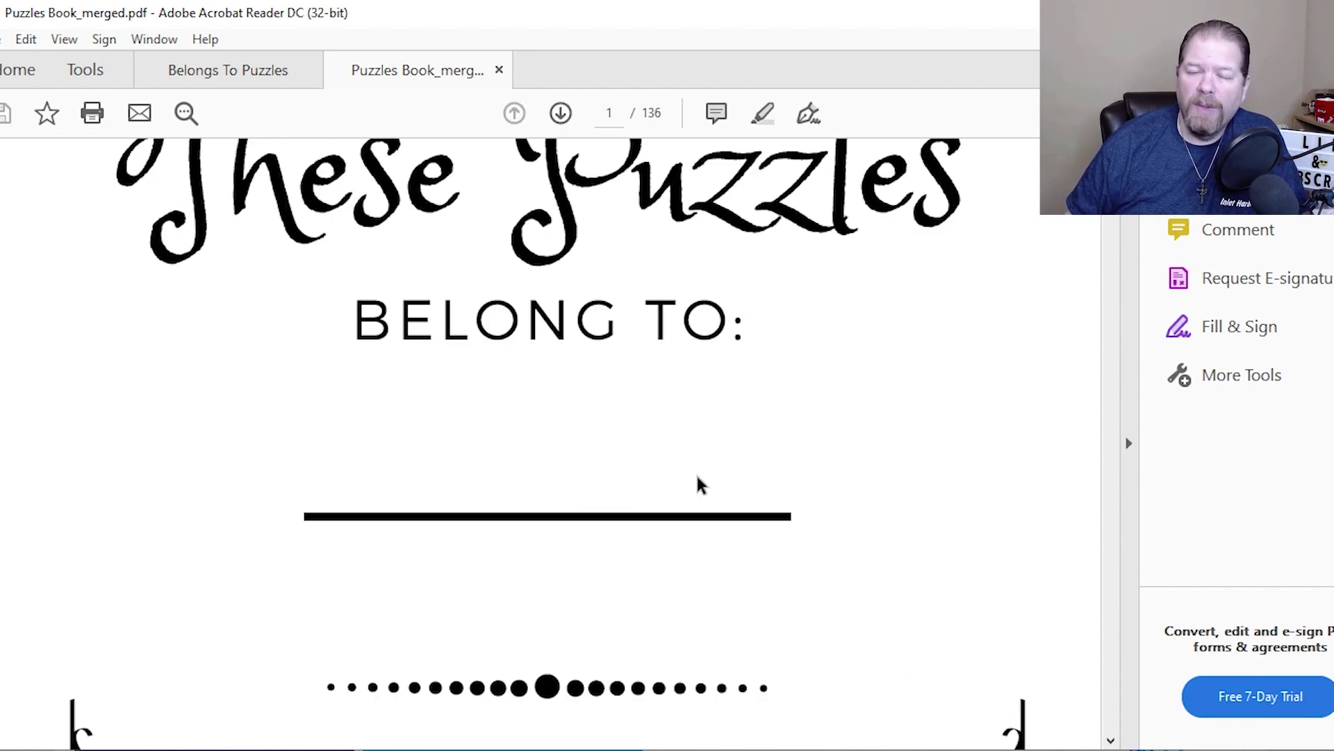